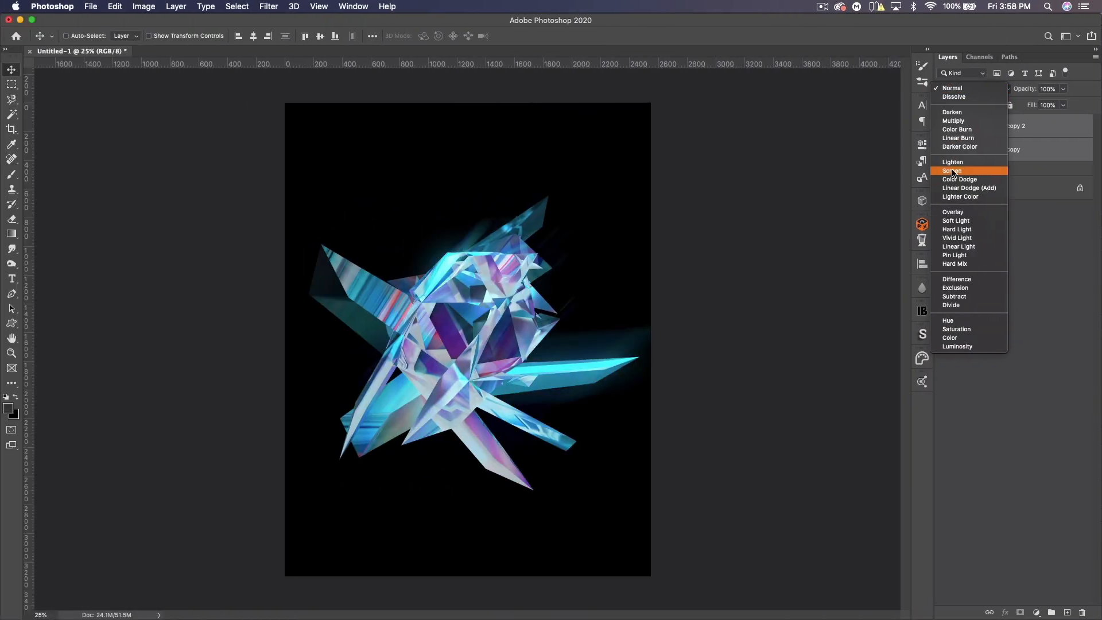
- Adjust the blending of the Refractions layer copies and reposition the refraction texture clipped to the purple ellipse
{"action": "left_click", "coordinate": [904, 168]}
{"action": "left_click_drag", "start_coordinate": [766, 306], "coordinate": [881, 284]}
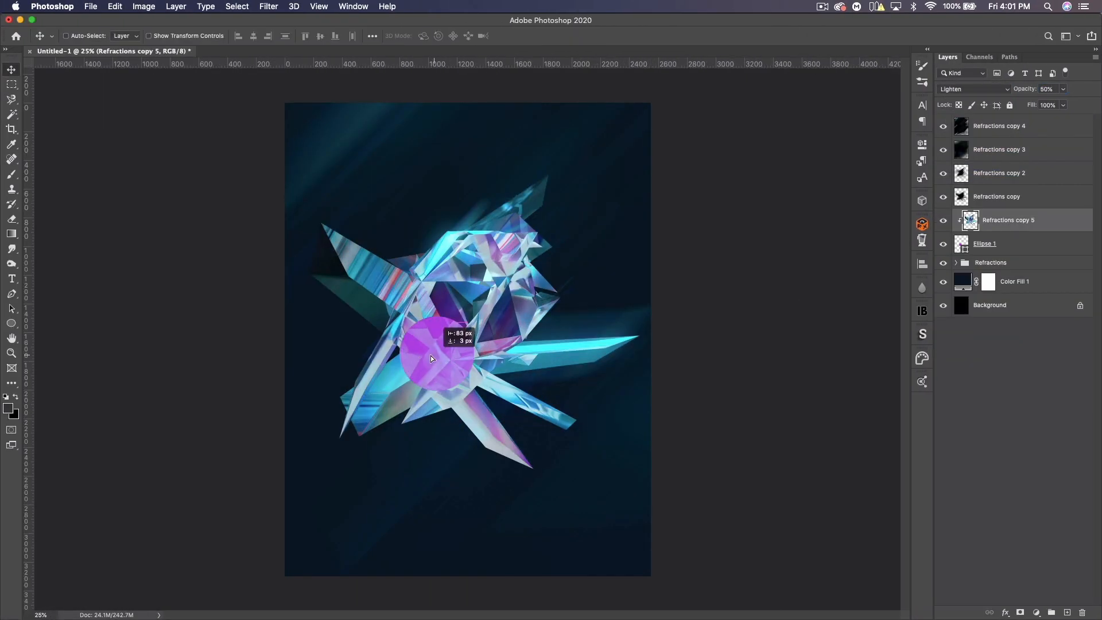
{"action": "left_click_drag", "start_coordinate": [415, 346], "coordinate": [412, 339]}
{"action": "left_click_drag", "start_coordinate": [478, 319], "coordinate": [484, 313]}
{"action": "left_click_drag", "start_coordinate": [433, 356], "coordinate": [392, 255]}
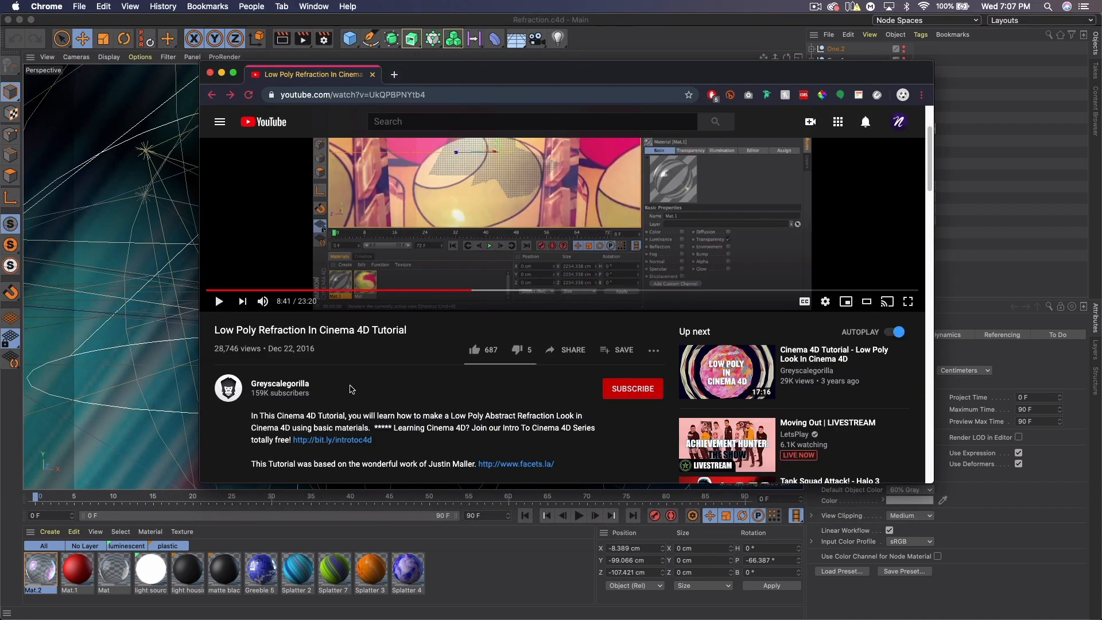
- Look over the Low Poly Refraction In Cinema 4D Tutorial video page and minimize the browser window
{"action": "scroll", "coordinate": [353, 389], "scroll_direction": "up", "scroll_amount": 2}
{"action": "scroll", "coordinate": [389, 391], "scroll_direction": "up", "scroll_amount": 1}
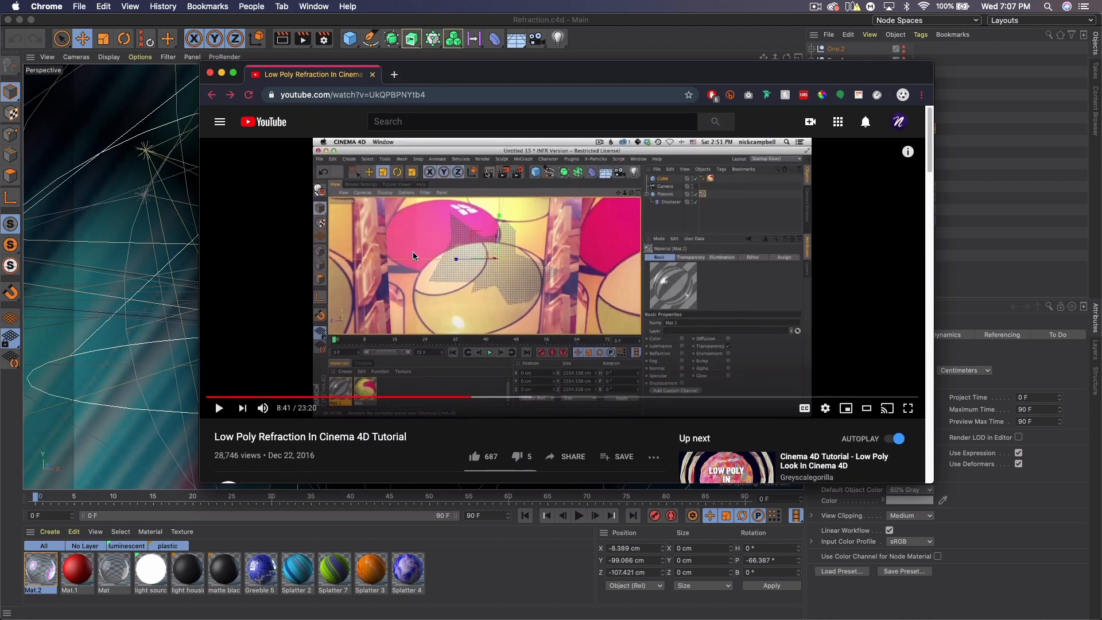
{"action": "left_click", "coordinate": [222, 72]}
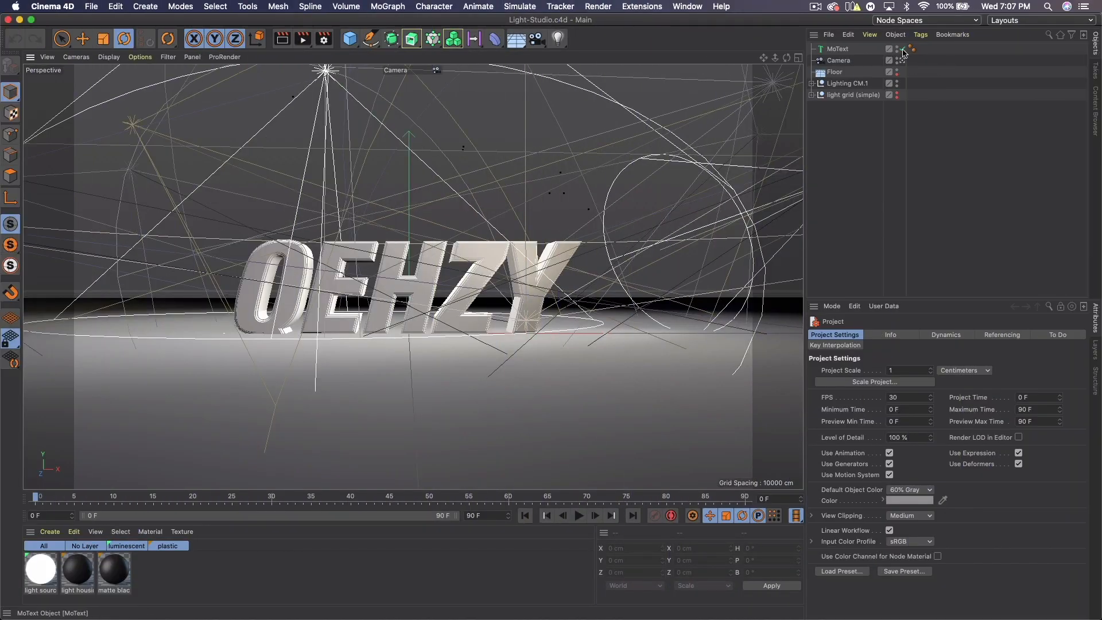
- In Cinema 4D, disable the MoText object and hide the Floor and the Lighting CM.1 group in the viewport
{"action": "left_click", "coordinate": [902, 48]}
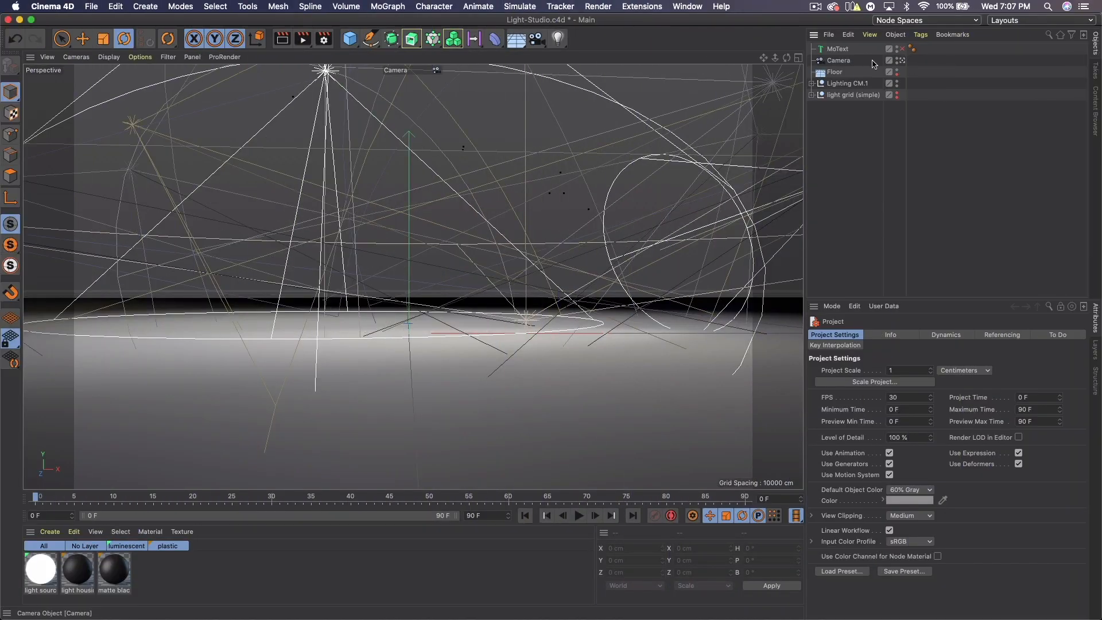
{"action": "left_click", "coordinate": [897, 70]}
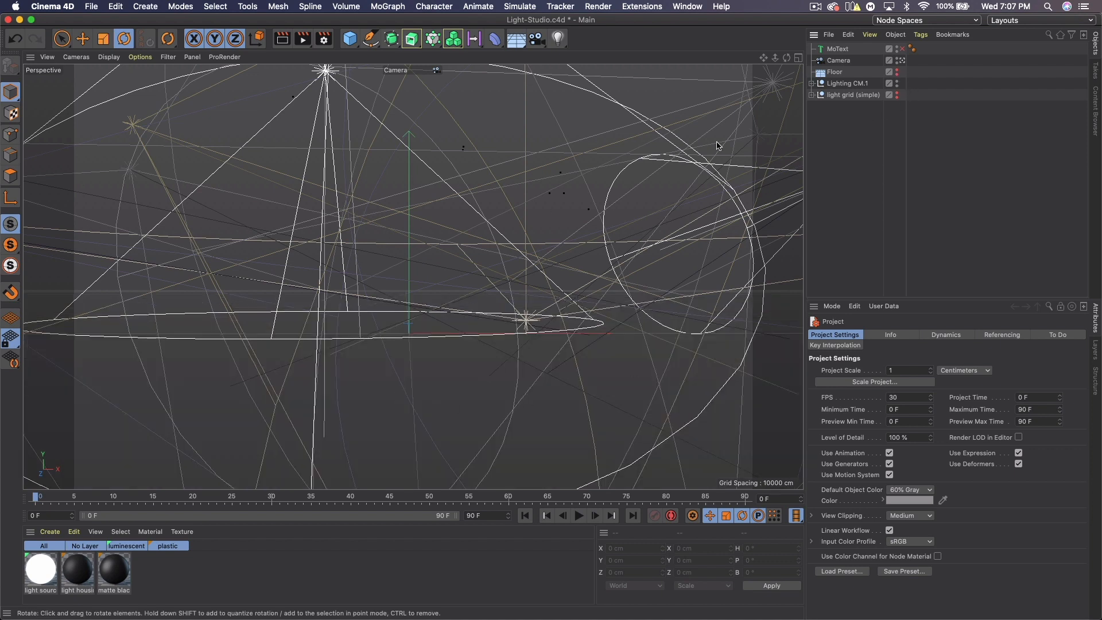
{"action": "left_click", "coordinate": [898, 85]}
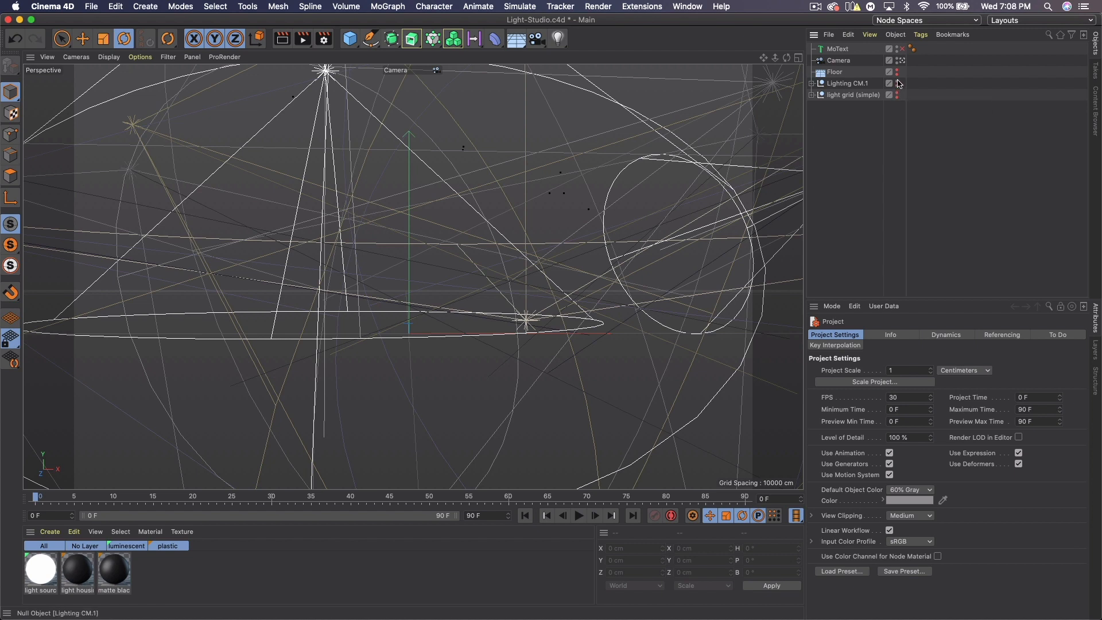
{"action": "left_click", "coordinate": [897, 83]}
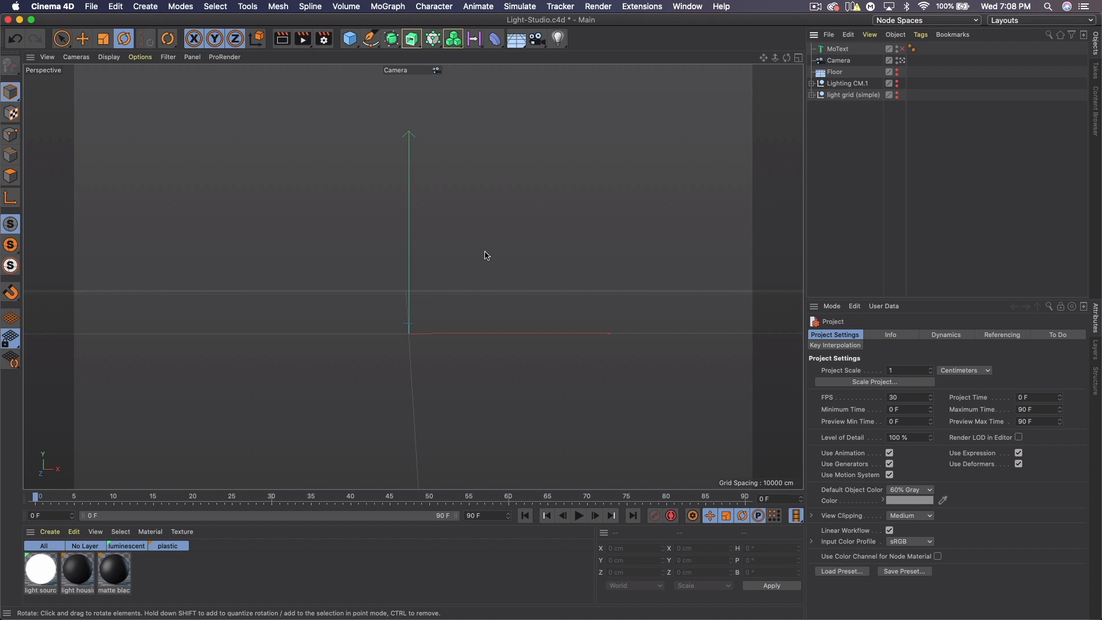
- Add a Platonic primitive to the scene and set its radius to 124 cm
{"action": "left_click", "coordinate": [343, 40]}
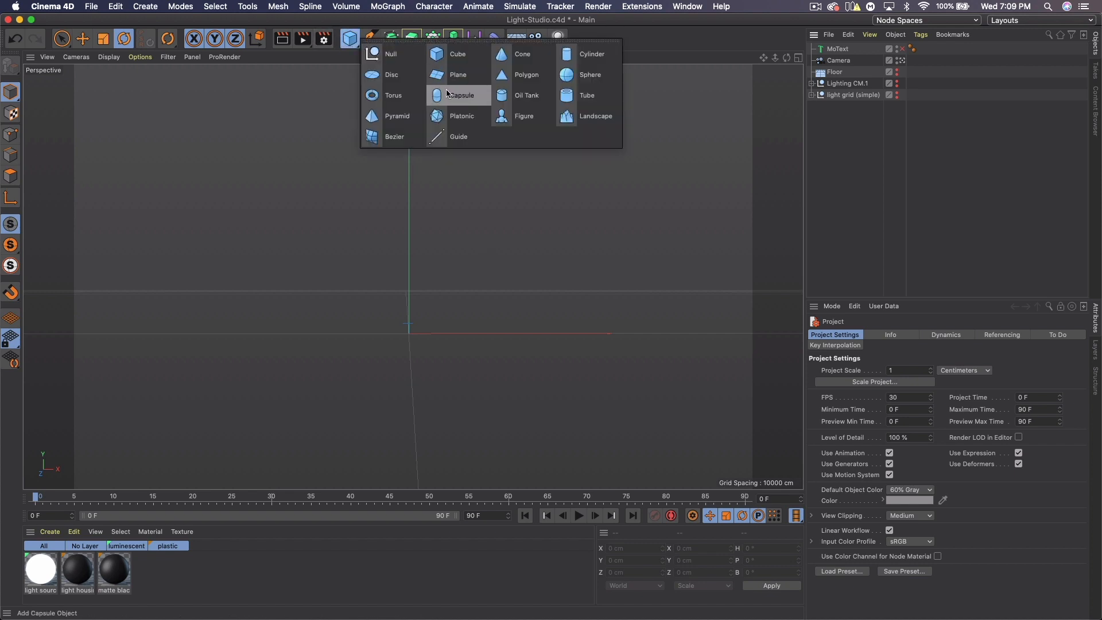
{"action": "left_click", "coordinate": [454, 118]}
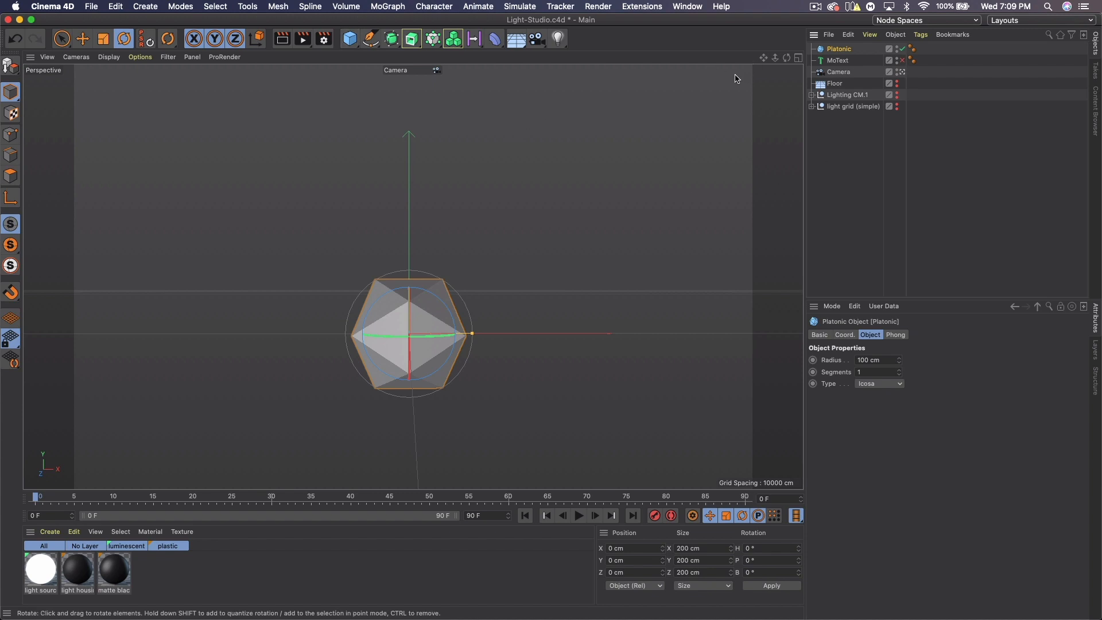
{"action": "left_click_drag", "start_coordinate": [764, 58], "coordinate": [768, 18]}
{"action": "left_click_drag", "start_coordinate": [787, 57], "coordinate": [769, 46]}
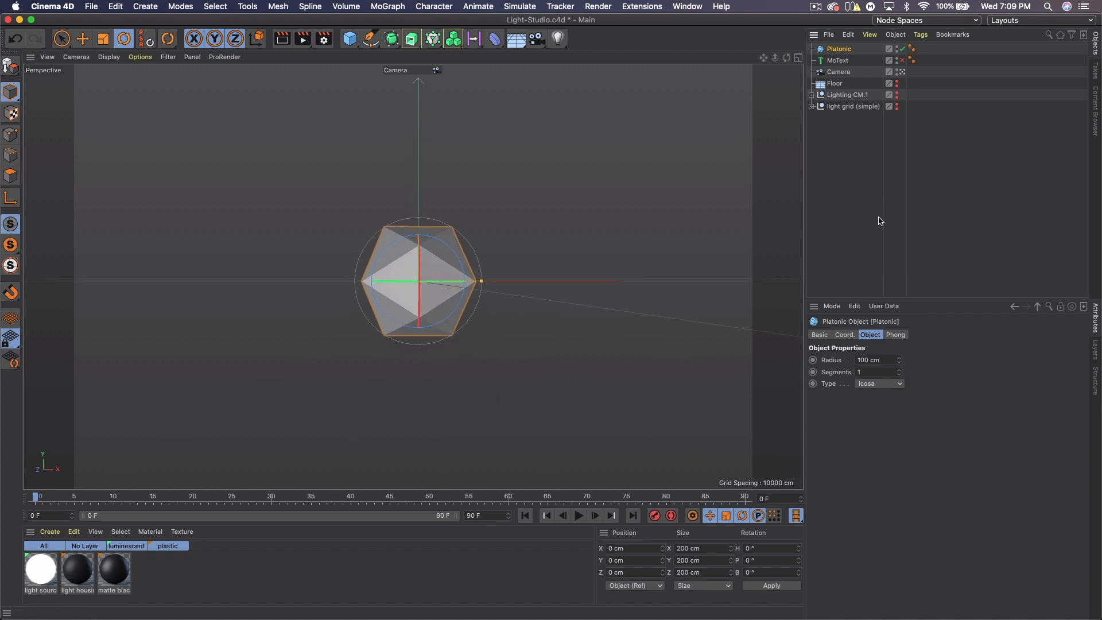
{"action": "left_click", "coordinate": [866, 371]}
{"action": "left_click", "coordinate": [889, 360]}
{"action": "type", "text": "124"}
{"action": "key", "text": "Return"}
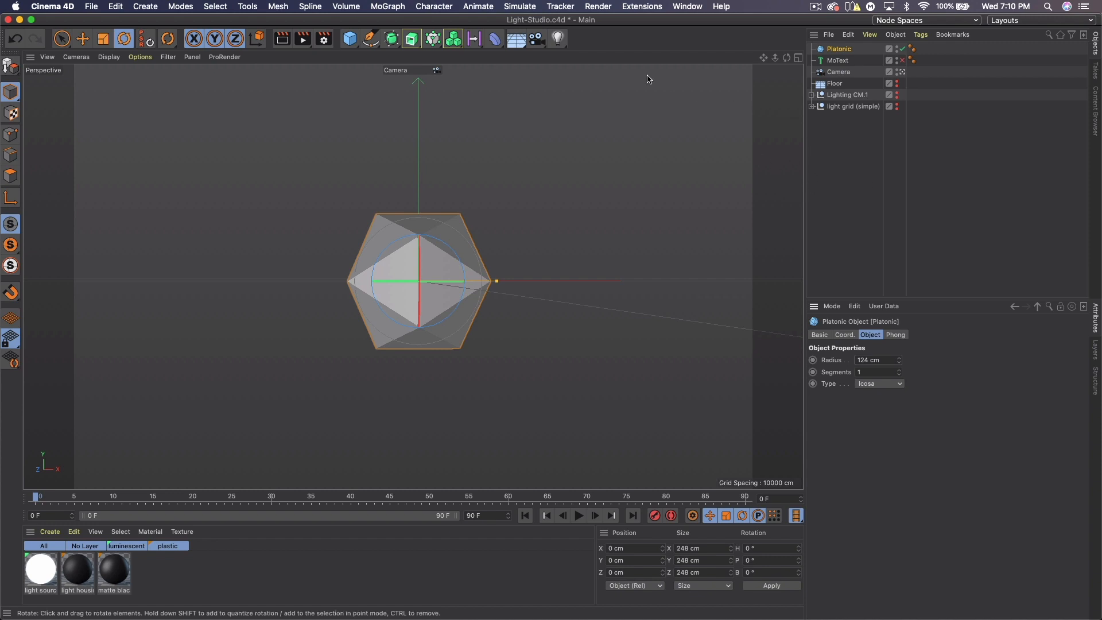
- Add a Displacer deformer as a child of the Platonic and assign it a Noise shader
{"action": "left_click", "coordinate": [494, 39]}
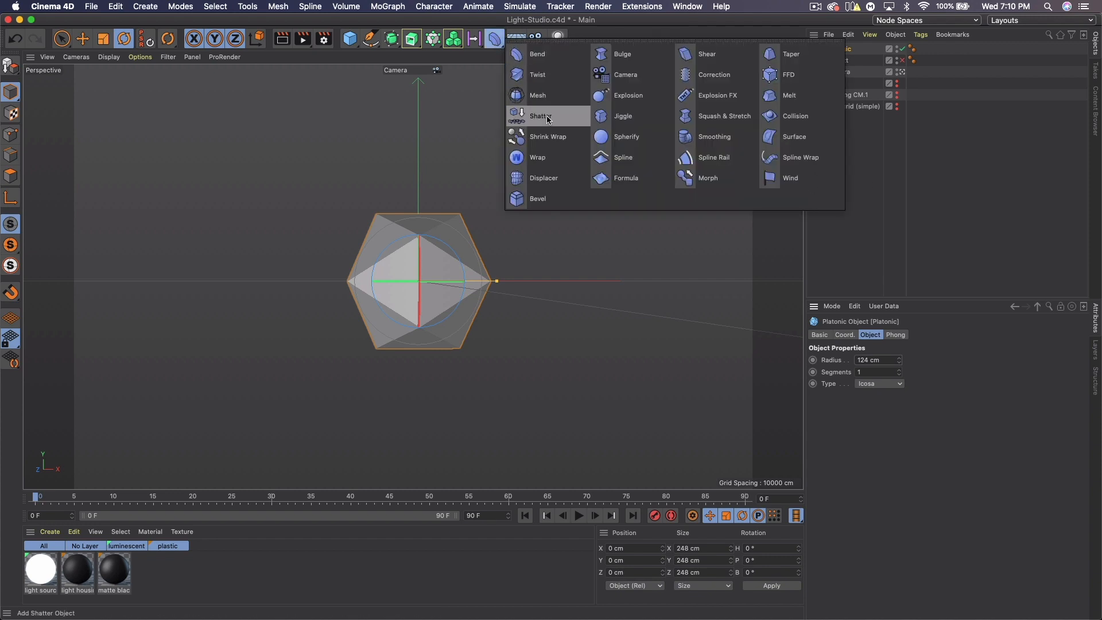
{"action": "left_click", "coordinate": [534, 178]}
{"action": "left_click_drag", "start_coordinate": [851, 47], "coordinate": [845, 62]}
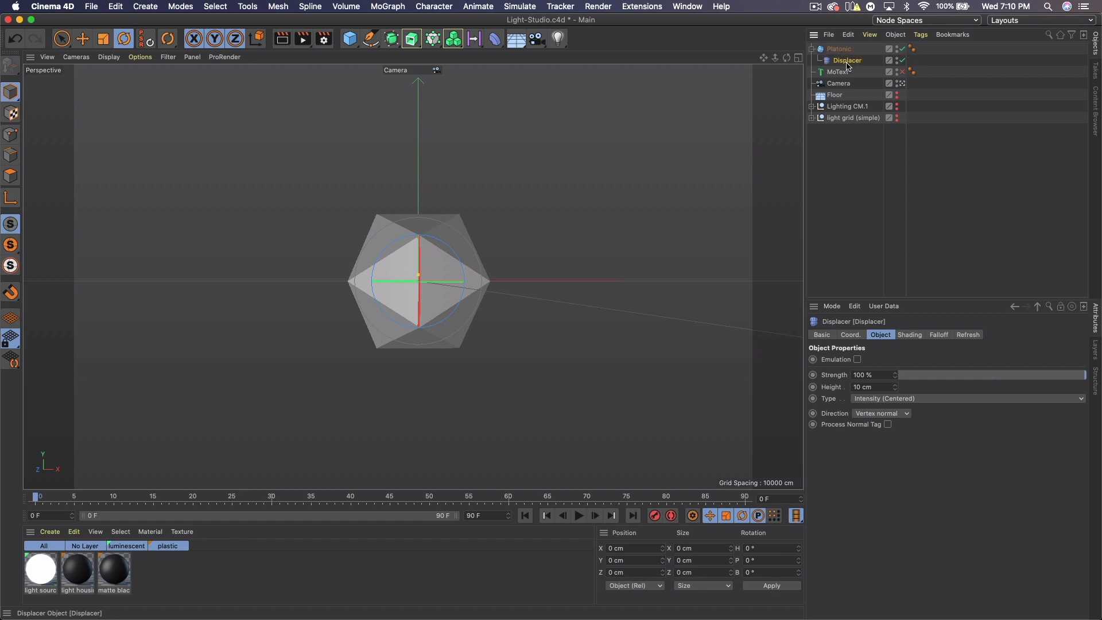
{"action": "left_click", "coordinate": [909, 335]}
{"action": "left_click", "coordinate": [853, 372]}
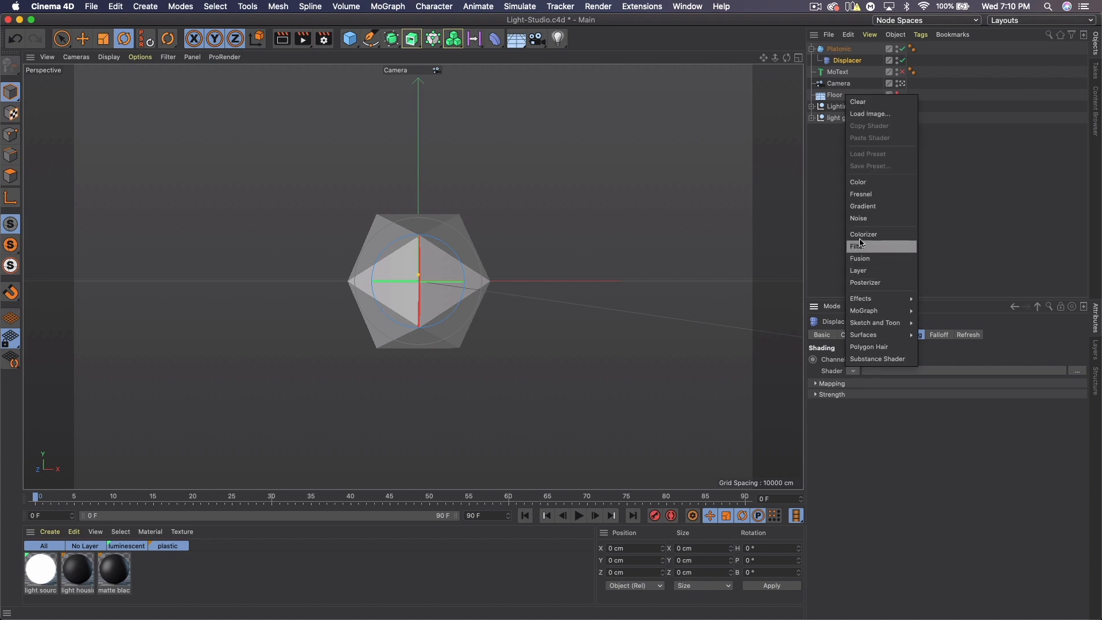
{"action": "left_click", "coordinate": [858, 218]}
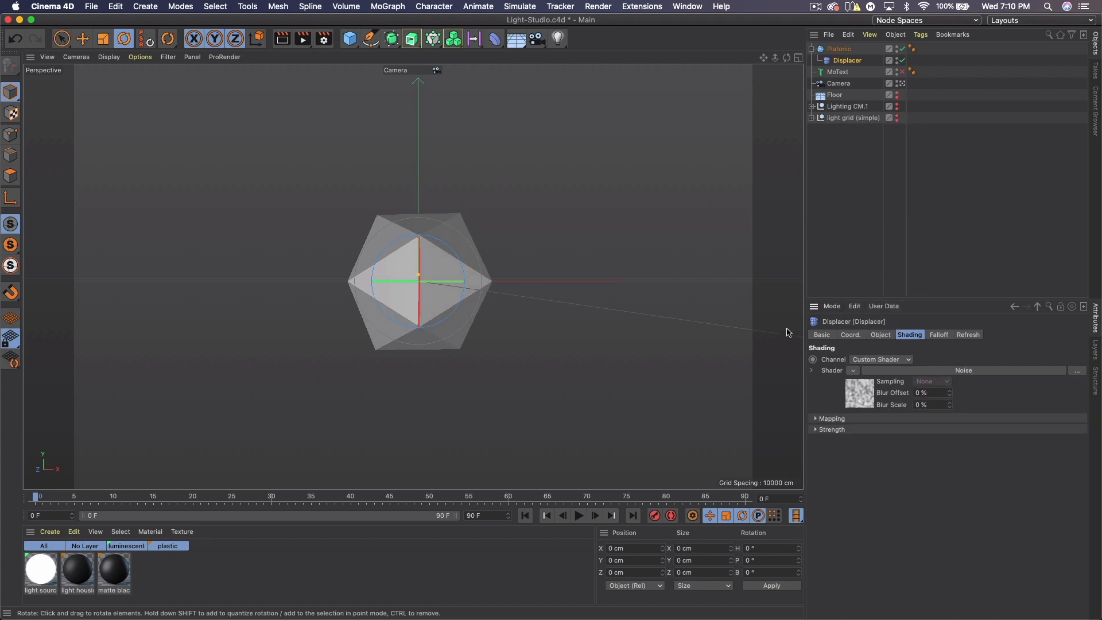
- Set the Displacer's height to 50 cm
{"action": "left_click", "coordinate": [880, 336]}
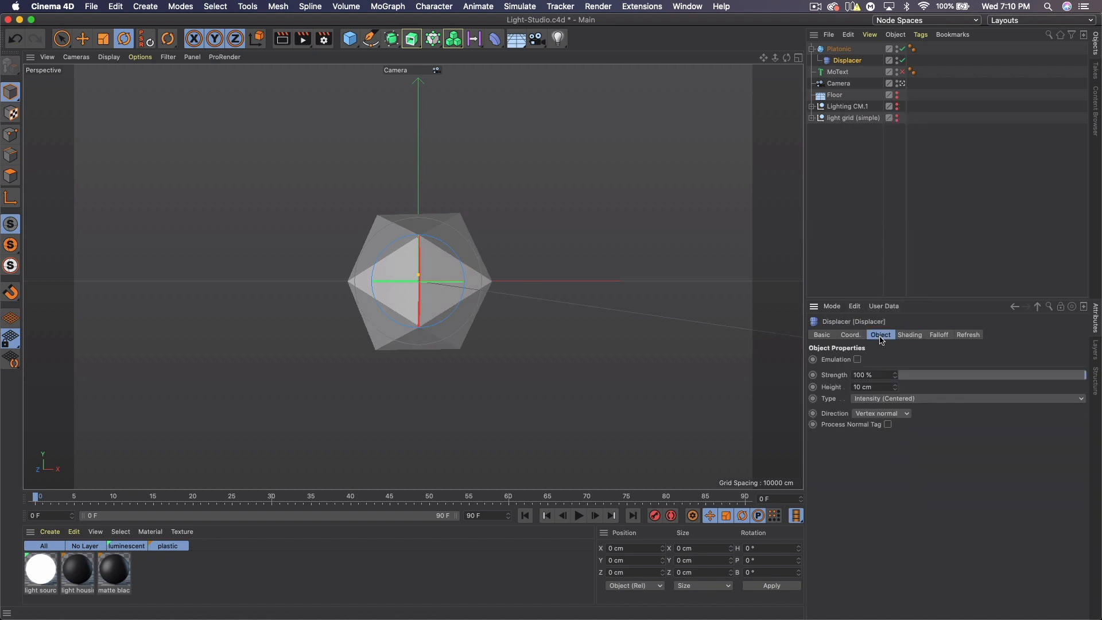
{"action": "left_click", "coordinate": [890, 387]}
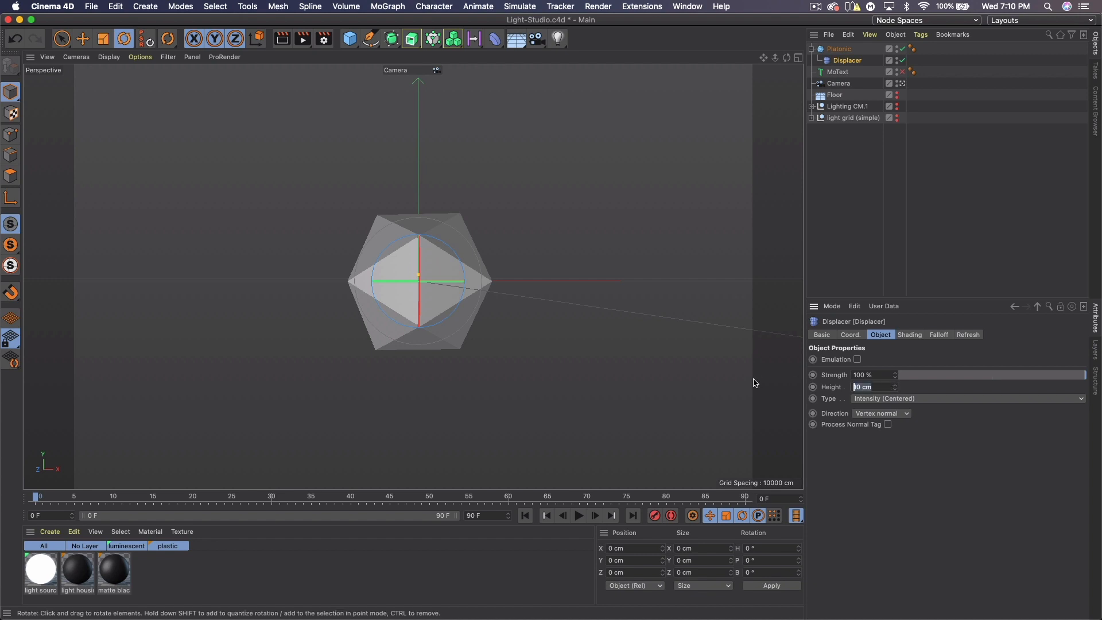
{"action": "type", "text": "50"}
{"action": "key", "text": "Return"}
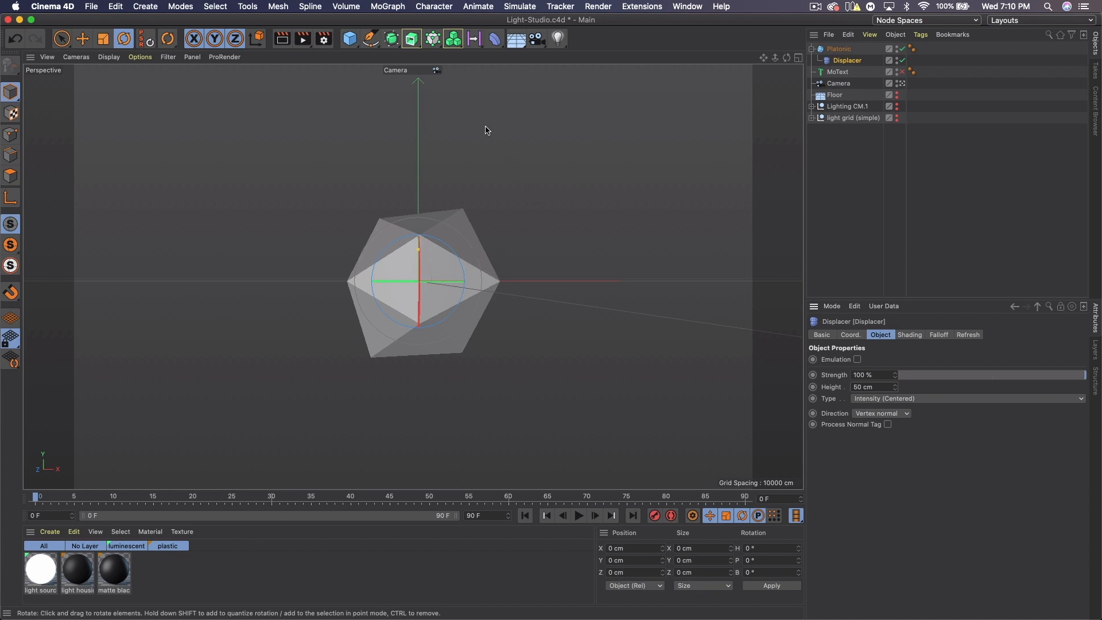
- Try raising the Platonic's segments to 4 and the Displacer's height to 340 cm
{"action": "left_click", "coordinate": [848, 49]}
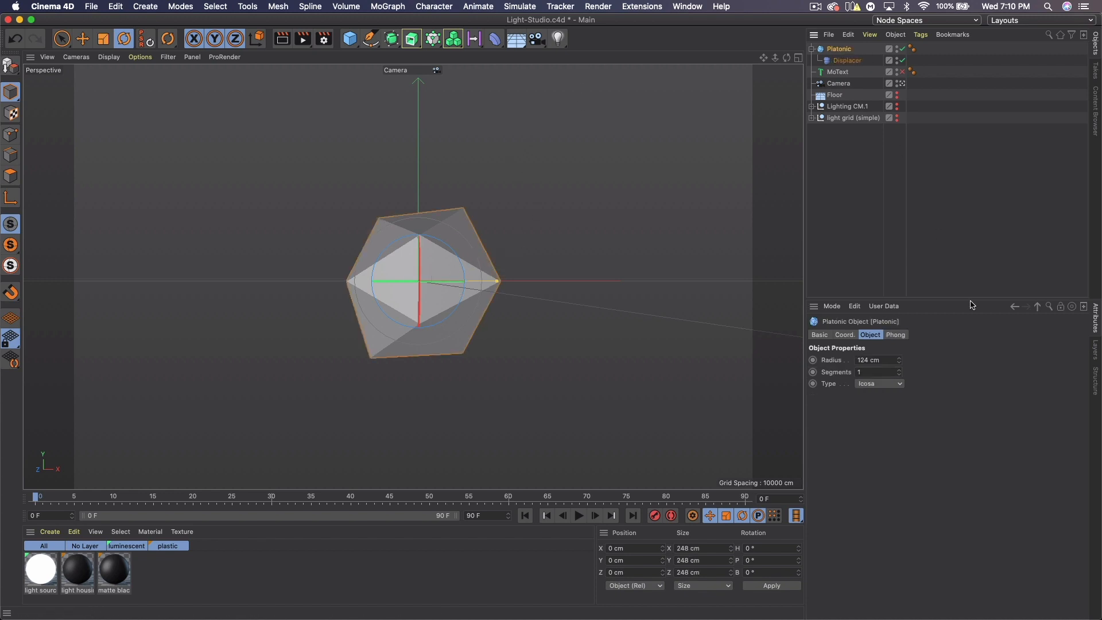
{"action": "left_click", "coordinate": [899, 370]}
{"action": "left_click", "coordinate": [899, 370]}
{"action": "left_click", "coordinate": [899, 370]}
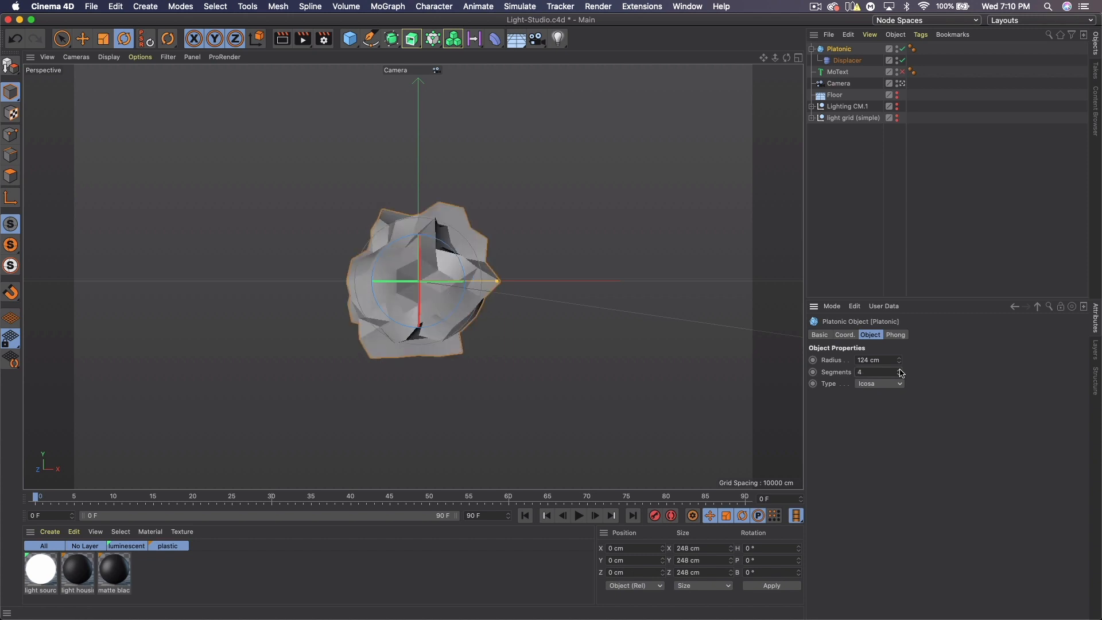
{"action": "left_click", "coordinate": [847, 61]}
{"action": "left_click_drag", "start_coordinate": [895, 387], "coordinate": [894, 321]}
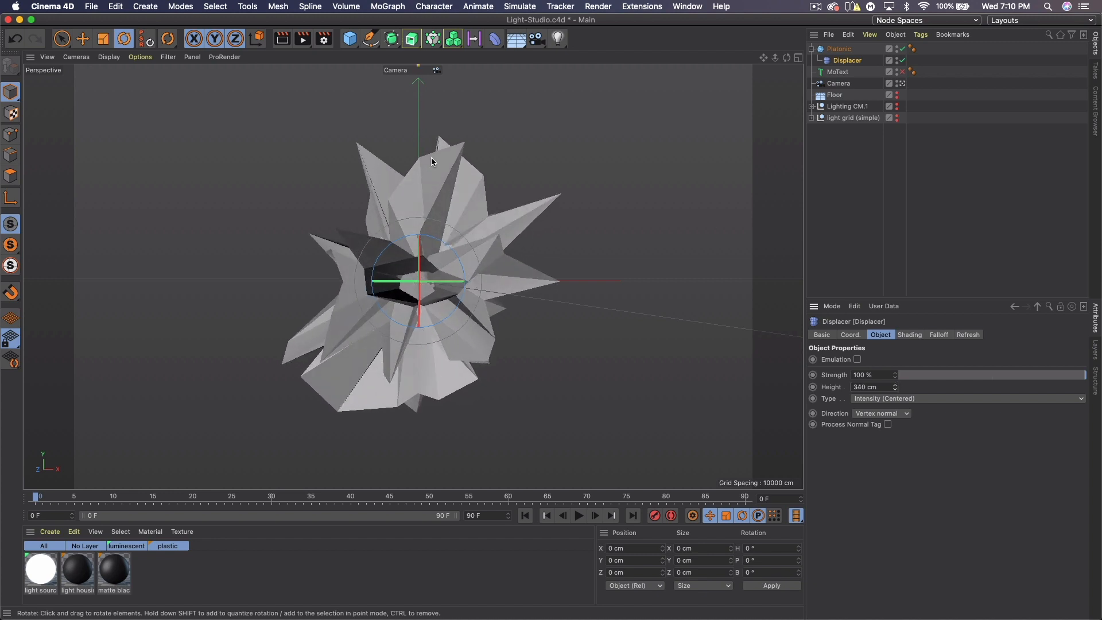
- Undo the trial changes to the Displacer's height and the Platonic's segments
{"action": "key", "text": "super+z"}
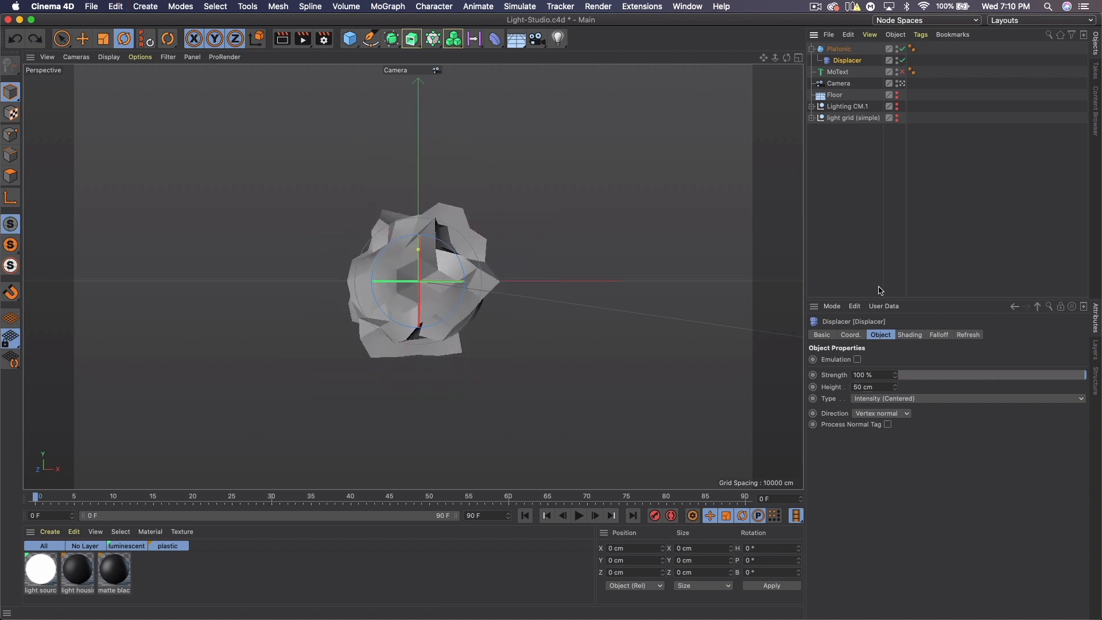
{"action": "key", "text": "super+z"}
{"action": "key", "text": "super+z"}
{"action": "key", "text": "super+z"}
{"action": "key", "text": "super+z"}
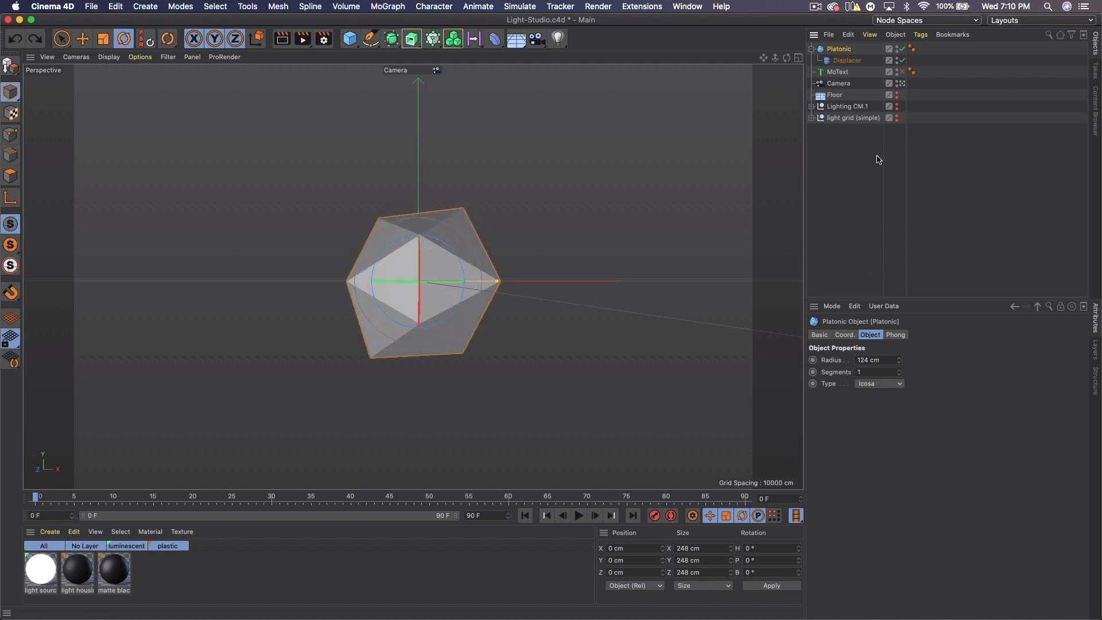
- Add a Twist deformer fitted to the Platonic as its child with a 302° angle, and disable it
{"action": "left_click", "coordinate": [847, 61]}
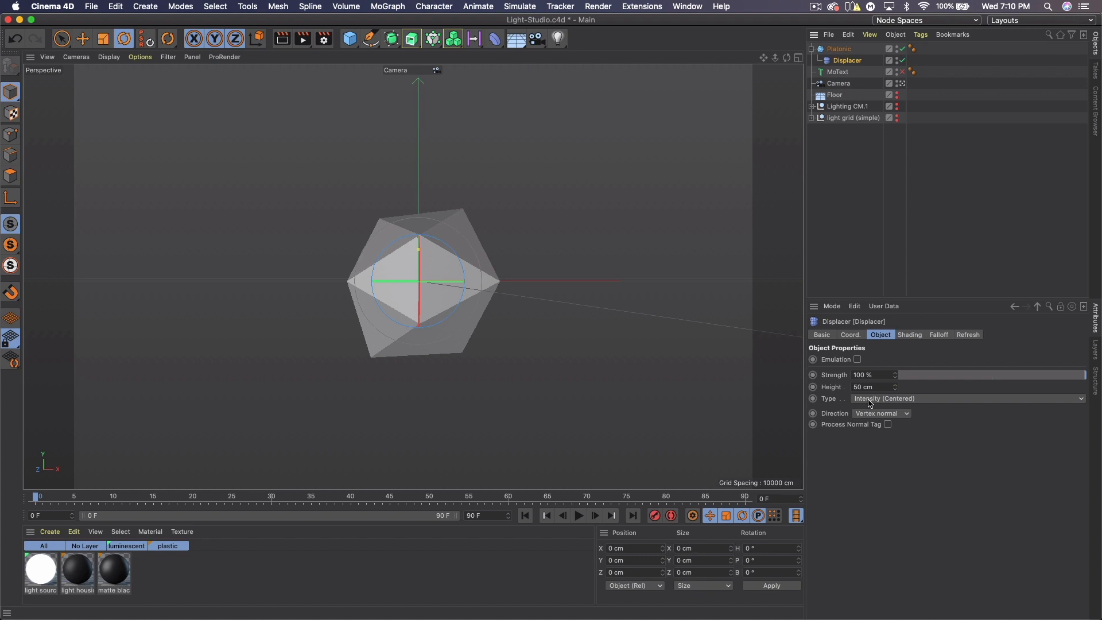
{"action": "left_click", "coordinate": [495, 38]}
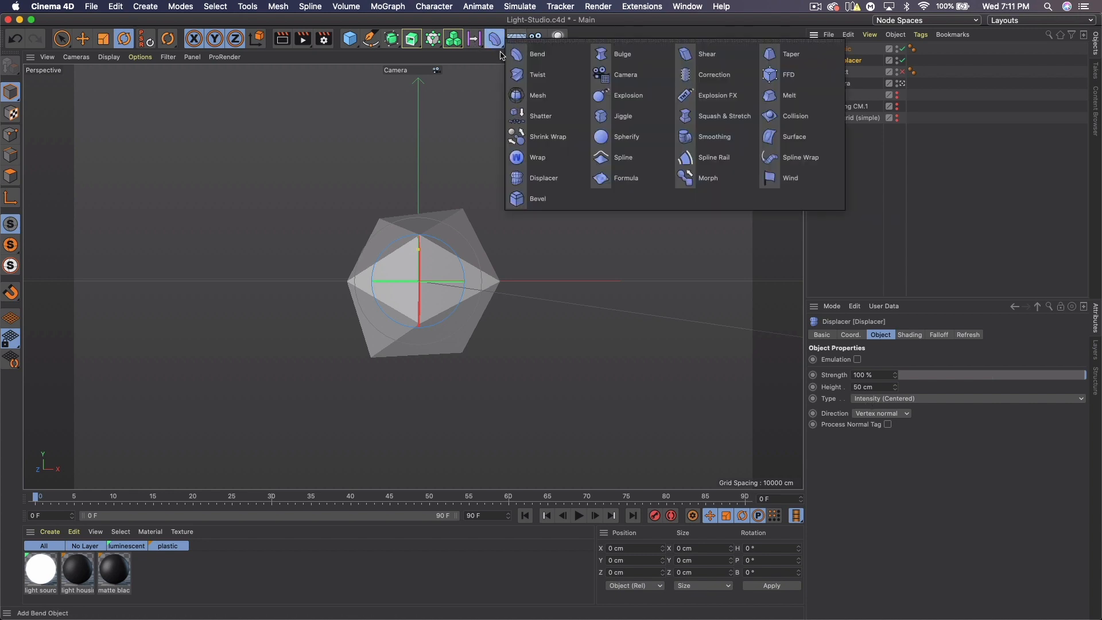
{"action": "left_click", "coordinate": [535, 75]}
{"action": "left_click_drag", "start_coordinate": [838, 48], "coordinate": [847, 66]}
{"action": "left_click", "coordinate": [840, 398]}
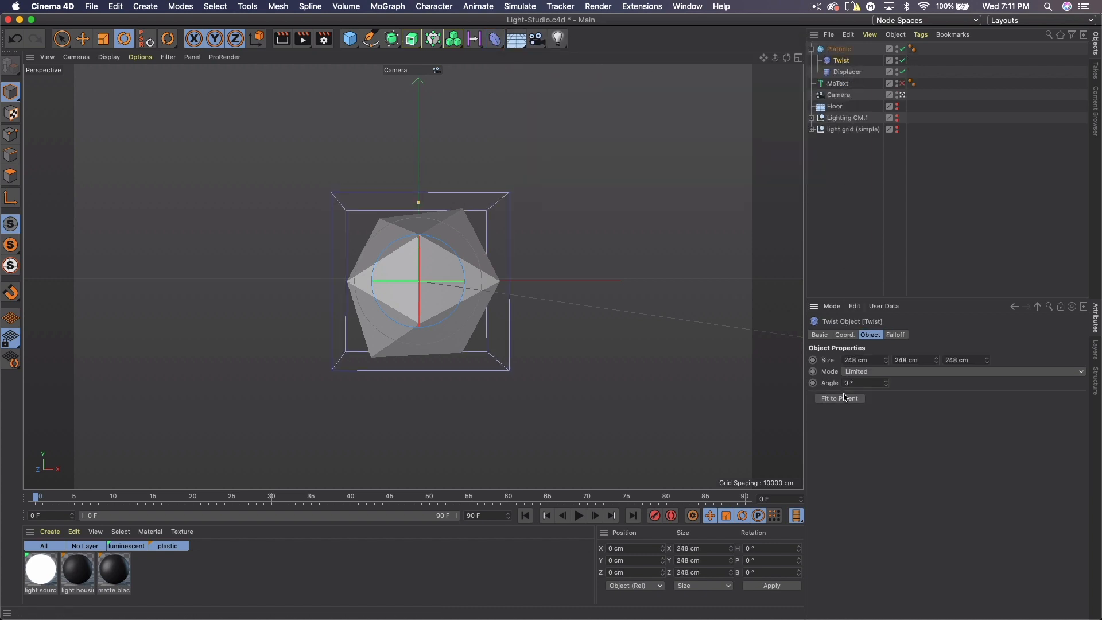
{"action": "left_click_drag", "start_coordinate": [886, 383], "coordinate": [886, 344]}
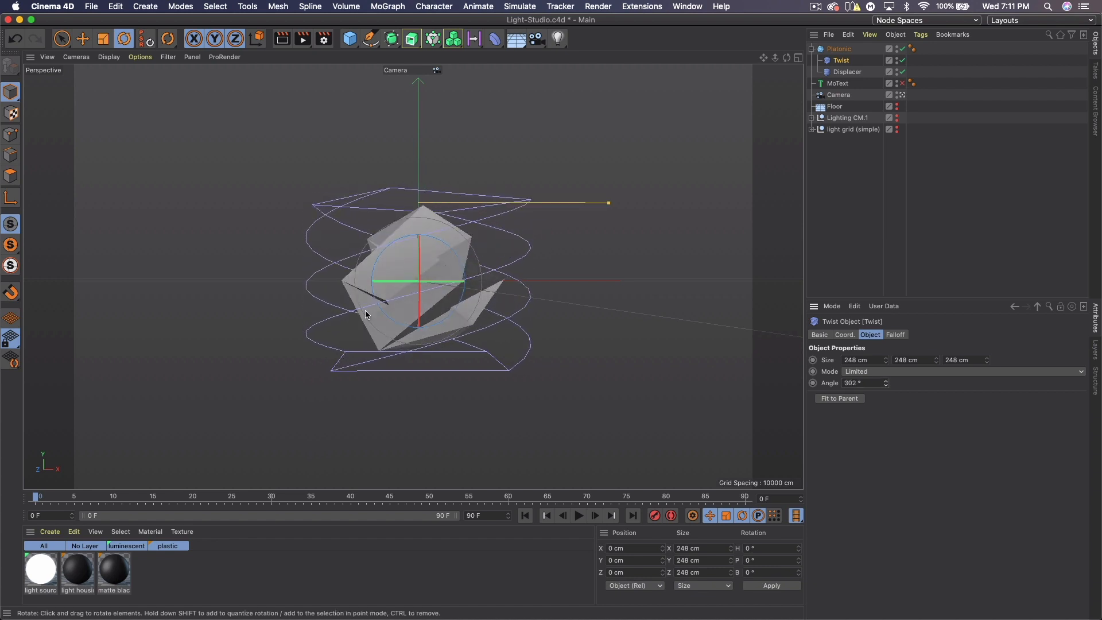
{"action": "left_click", "coordinate": [901, 60]}
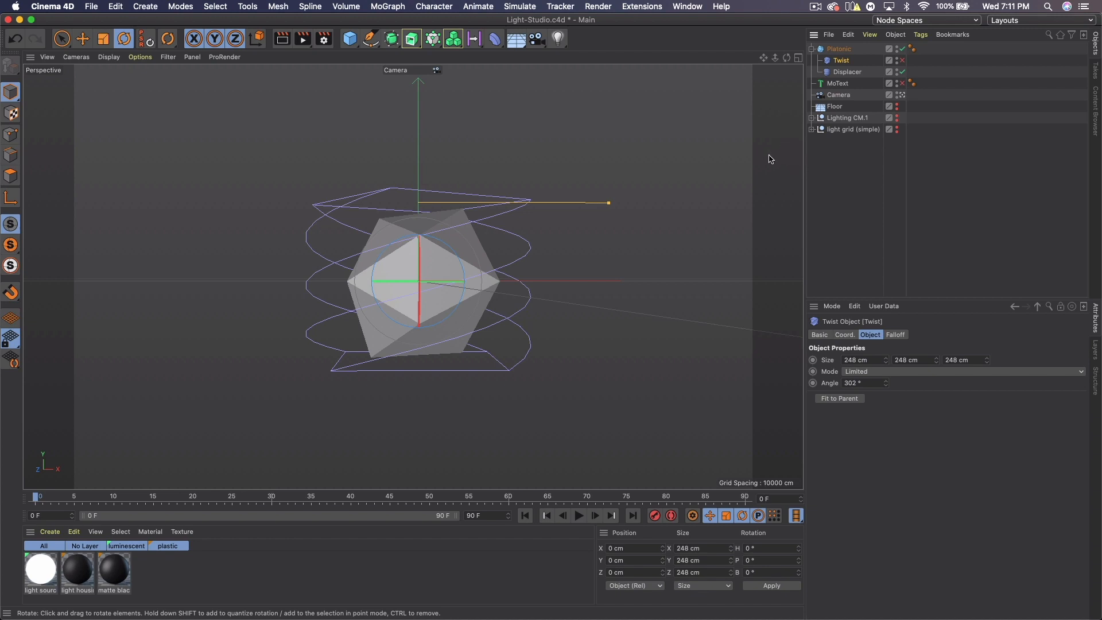
- Add a MoExtrude deformer as a child of the Platonic below the Displacer, and hide the Twist cage in the viewport
{"action": "left_click", "coordinate": [389, 6]}
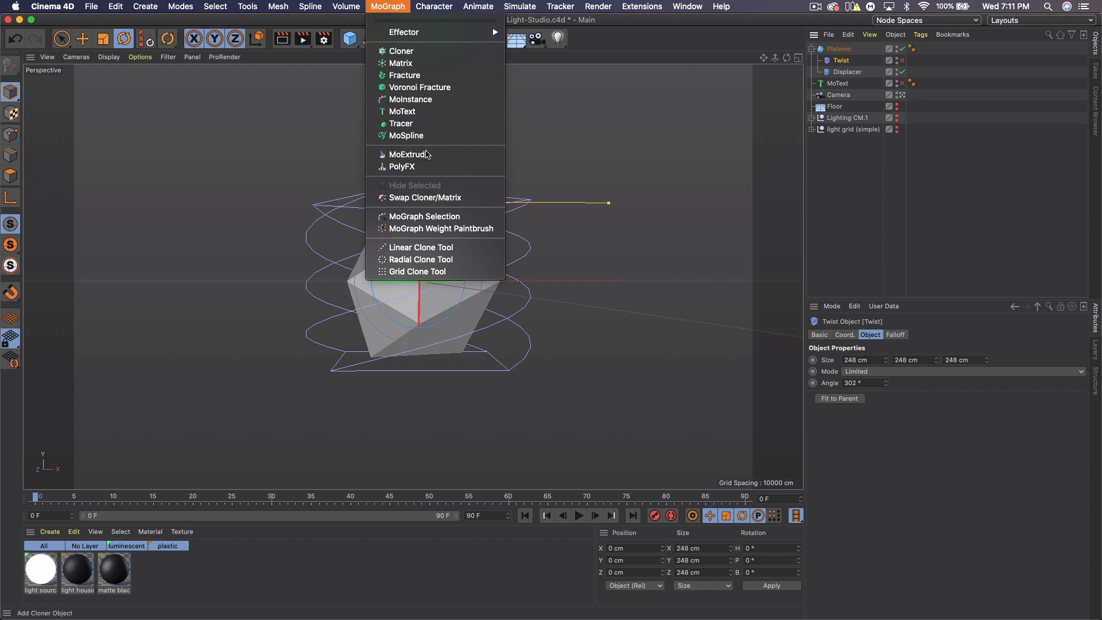
{"action": "left_click", "coordinate": [413, 155]}
{"action": "left_click_drag", "start_coordinate": [843, 49], "coordinate": [847, 89]}
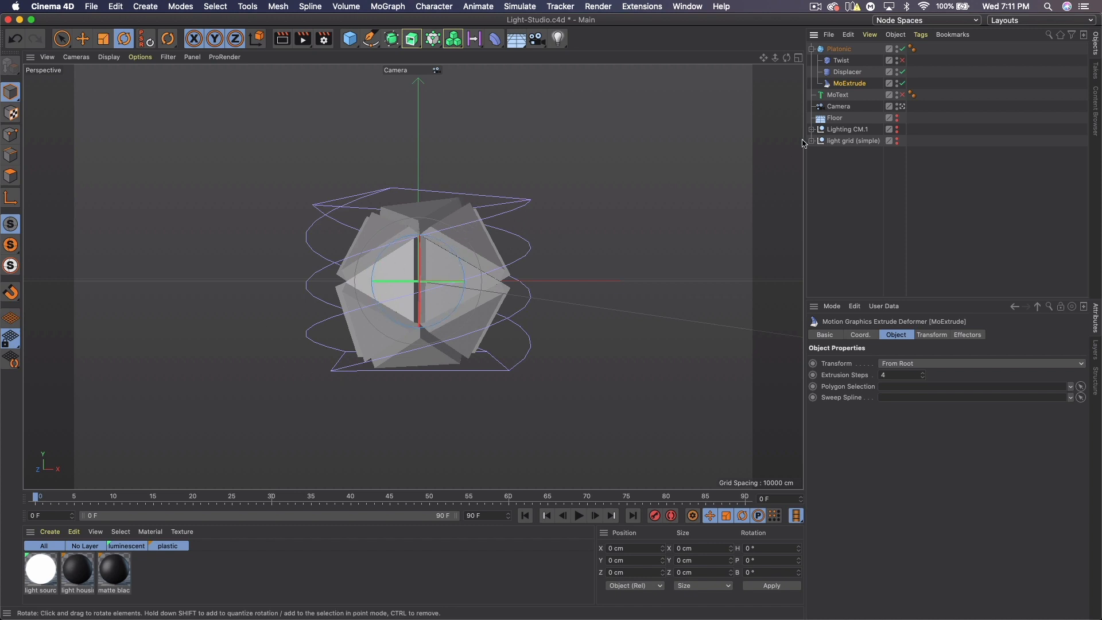
{"action": "left_click", "coordinate": [899, 61]}
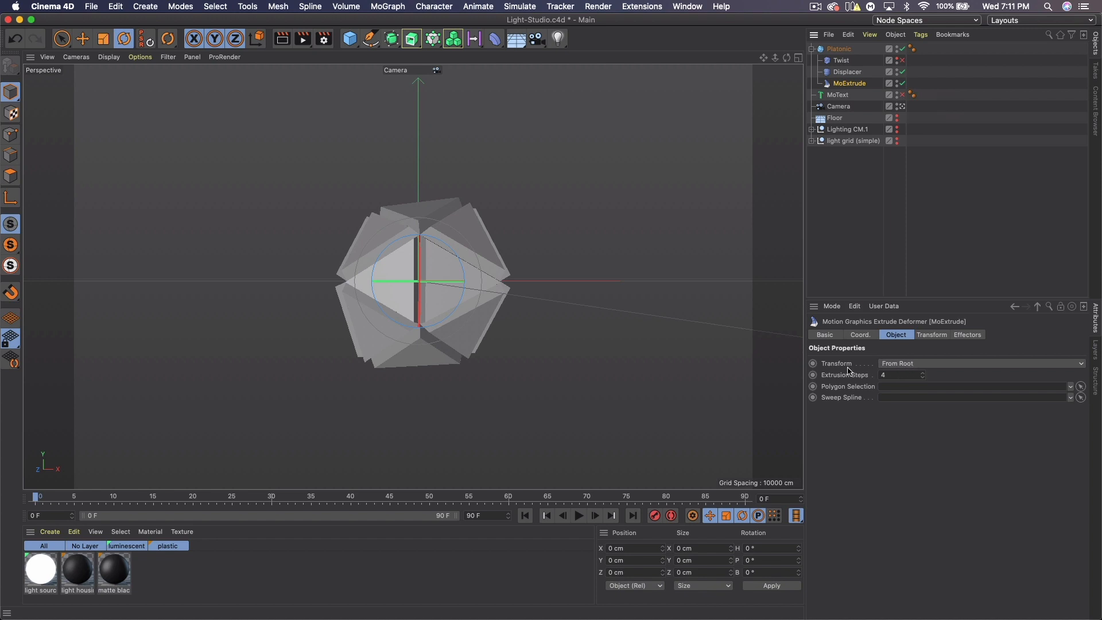
- Set the MoExtrude's transform mode to Per Step and its extrusion steps to 15
{"action": "left_click", "coordinate": [896, 365]}
{"action": "left_click", "coordinate": [900, 385]}
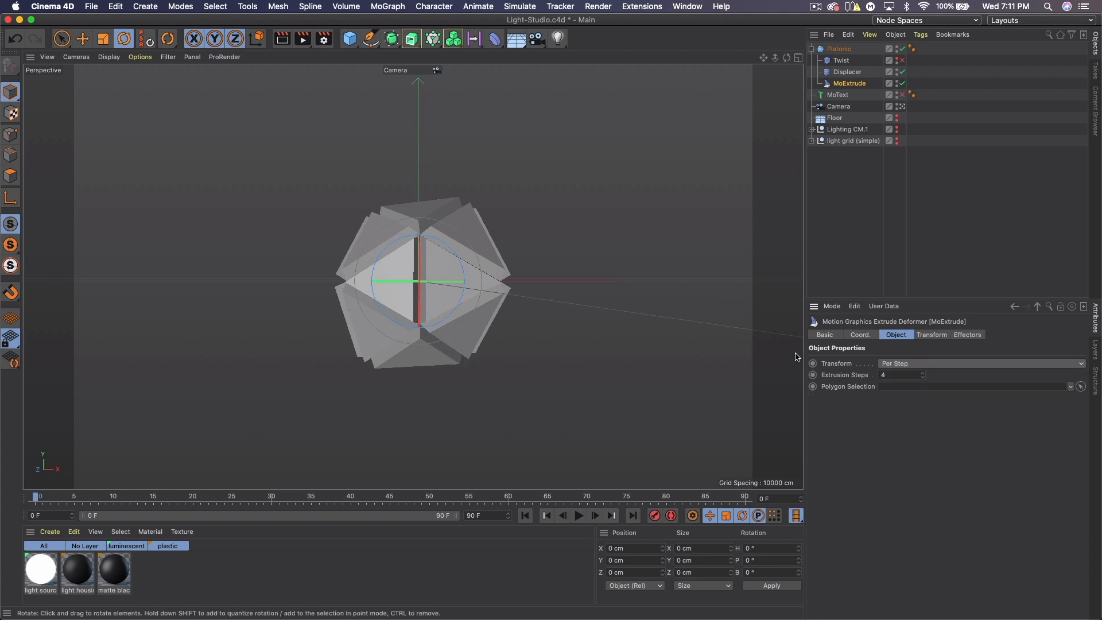
{"action": "left_click", "coordinate": [891, 374]}
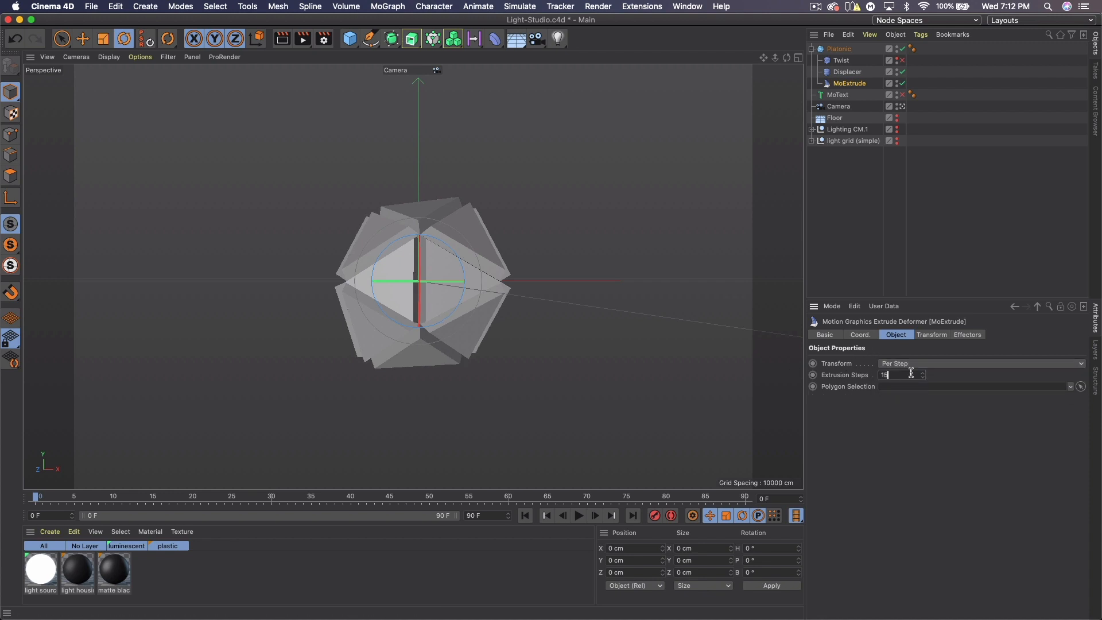
{"action": "key", "text": "Return"}
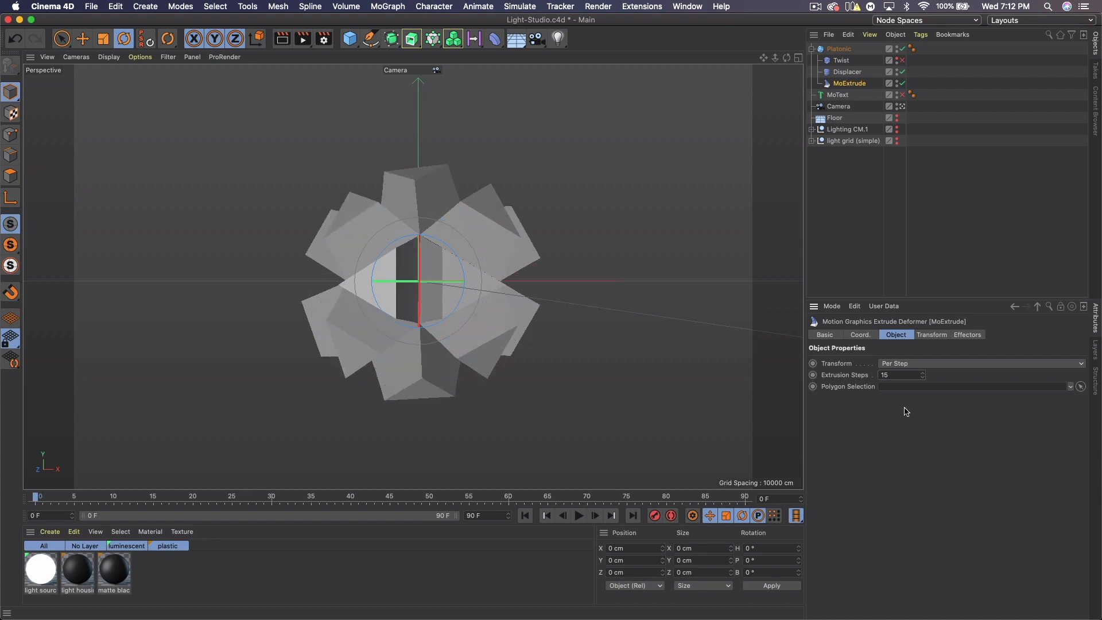
- Add a Random effector to the MoExtrude deformer
{"action": "left_click", "coordinate": [895, 363]}
{"action": "left_click", "coordinate": [945, 365]}
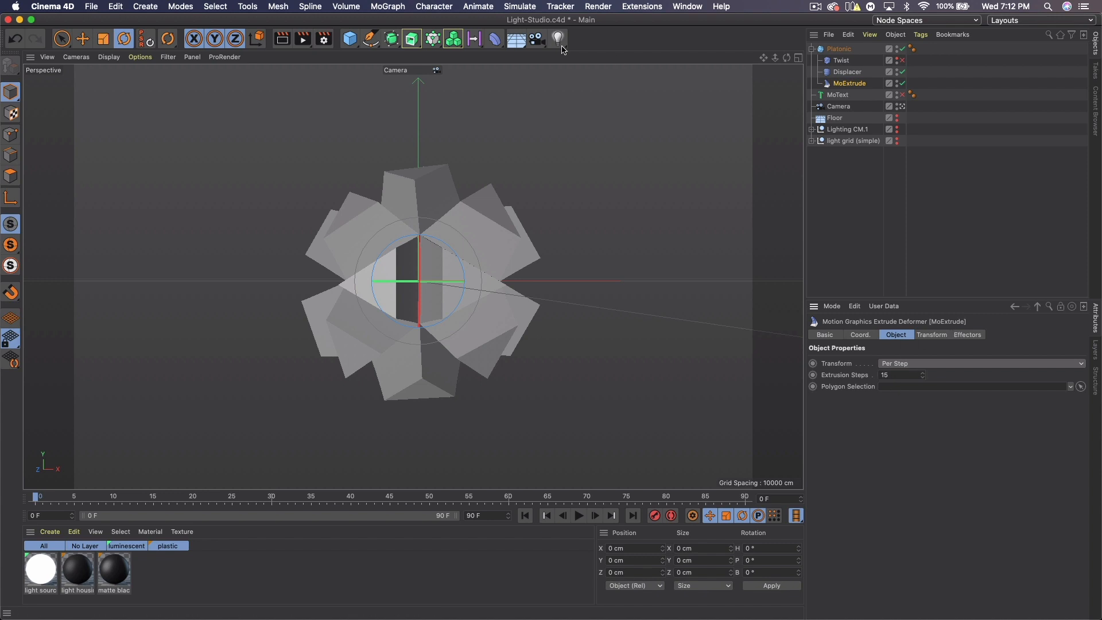
{"action": "left_click", "coordinate": [387, 7]}
{"action": "mouse_move", "coordinate": [395, 33]}
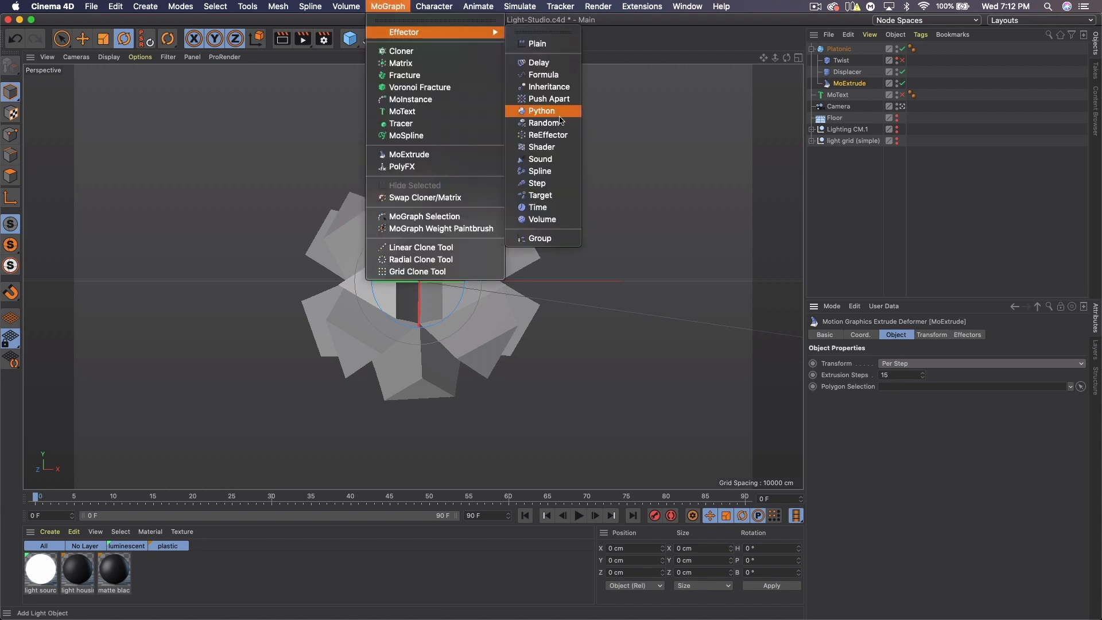
{"action": "left_click", "coordinate": [560, 117]}
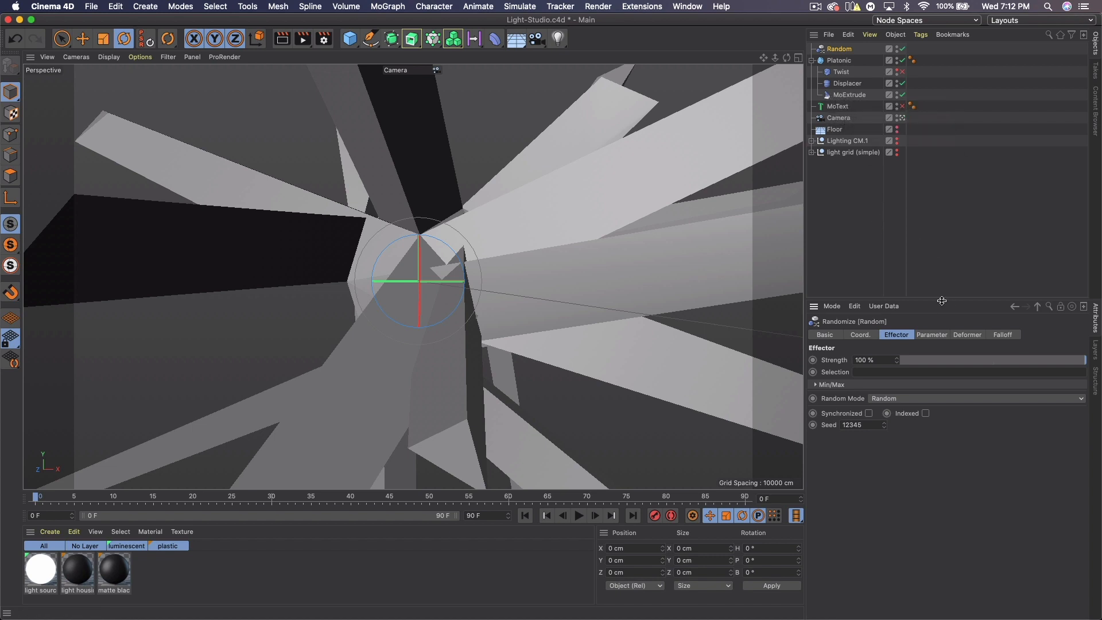
- Set the Random effector's position variation to 17 cm in X, -6 cm in Y and 3 cm in Z
{"action": "left_click", "coordinate": [928, 338]}
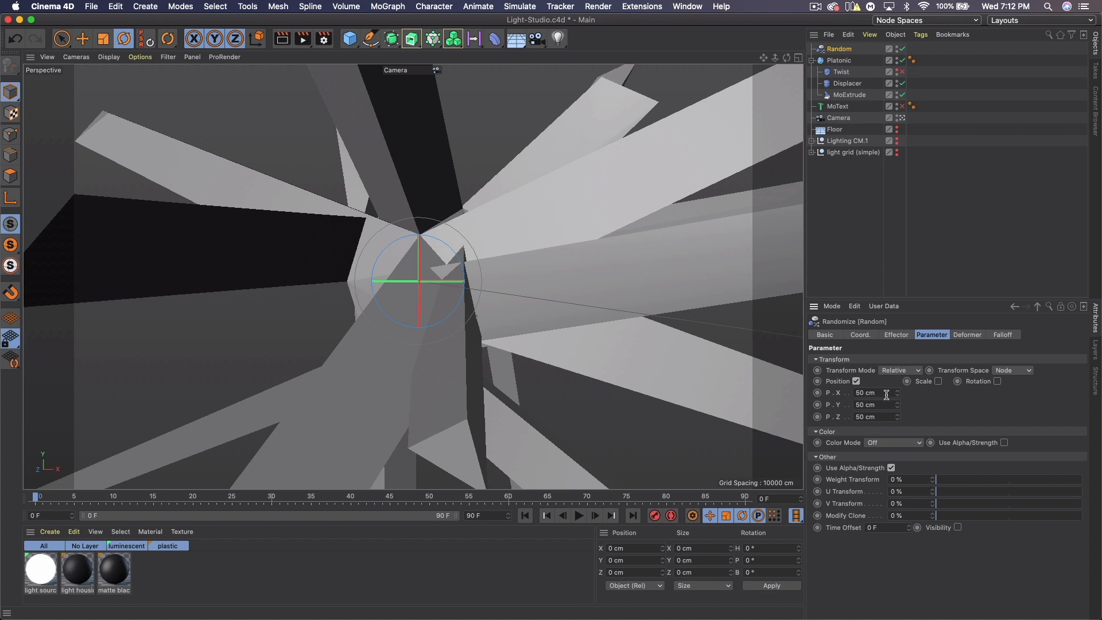
{"action": "left_click_drag", "start_coordinate": [886, 395], "coordinate": [835, 394]}
{"action": "type", "text": "20"}
{"action": "key", "text": "Tab"}
{"action": "type", "text": "0"}
{"action": "key", "text": "Return"}
{"action": "left_click_drag", "start_coordinate": [898, 410], "coordinate": [900, 411]}
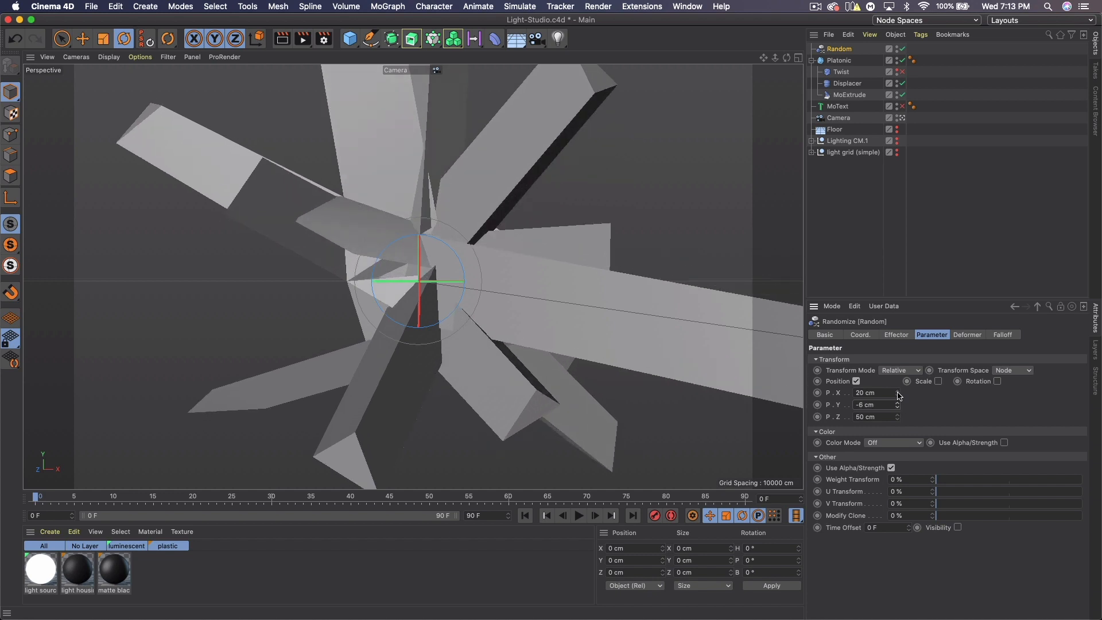
{"action": "left_click_drag", "start_coordinate": [899, 397], "coordinate": [757, 389]}
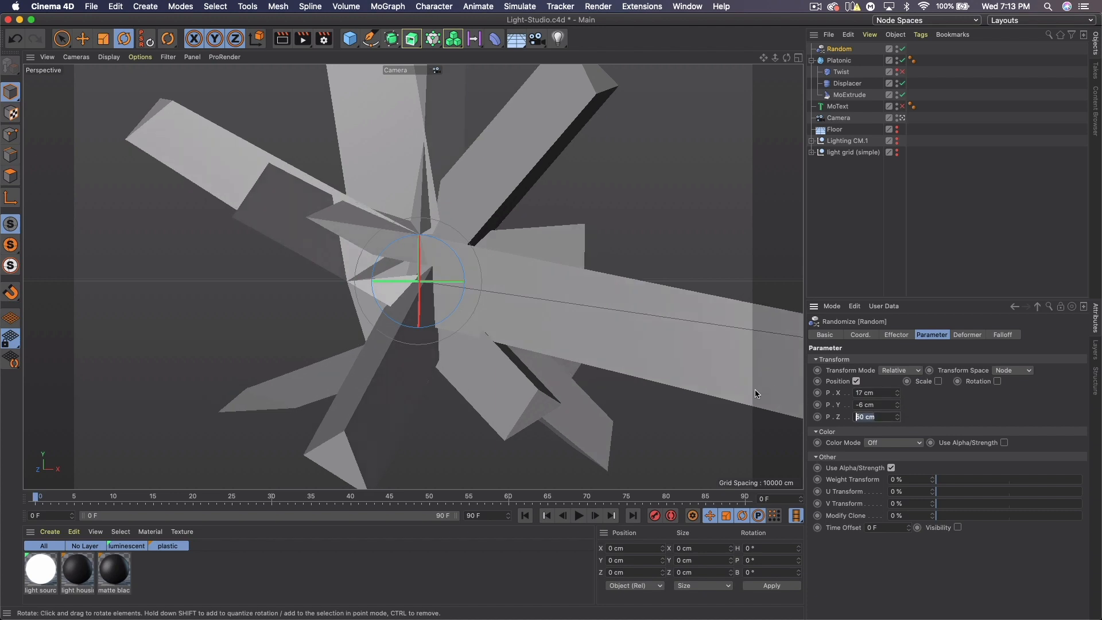
{"action": "type", "text": "3"}
{"action": "key", "text": "Return"}
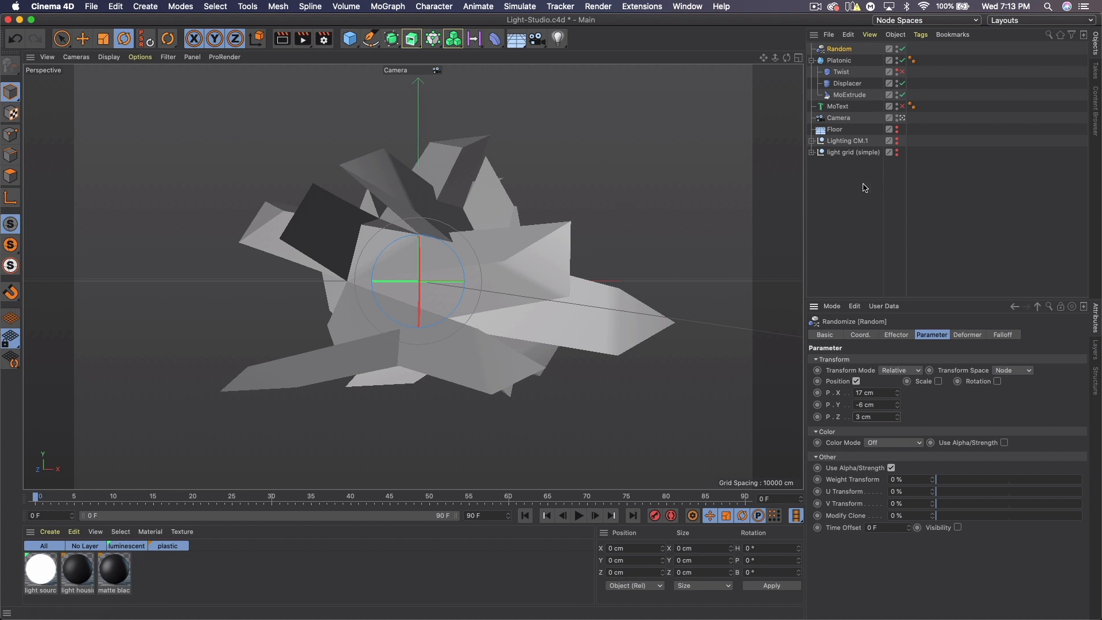
- Try rotation variation of H 2°, P 5° and B 2° on the Random effector, and disable rotation again
{"action": "left_click", "coordinate": [999, 382]}
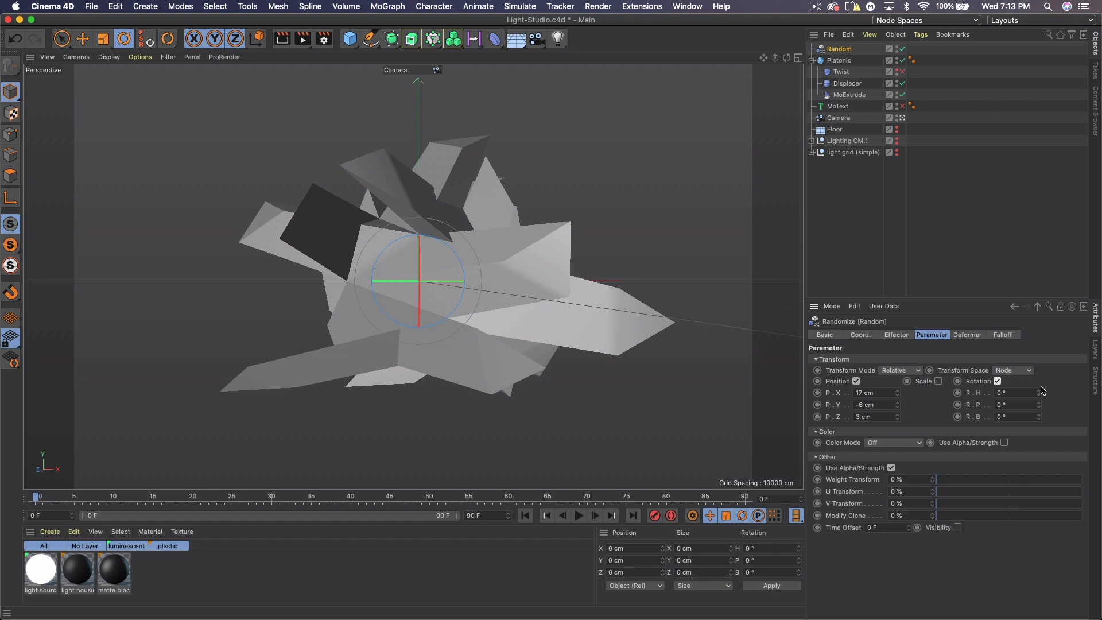
{"action": "left_click_drag", "start_coordinate": [1039, 394], "coordinate": [917, 386]}
{"action": "type", "text": "2"}
{"action": "key", "text": "Return"}
{"action": "left_click_drag", "start_coordinate": [1021, 403], "coordinate": [994, 415]}
{"action": "type", "text": "5"}
{"action": "key", "text": "Return"}
{"action": "type", "text": "2"}
{"action": "key", "text": "Return"}
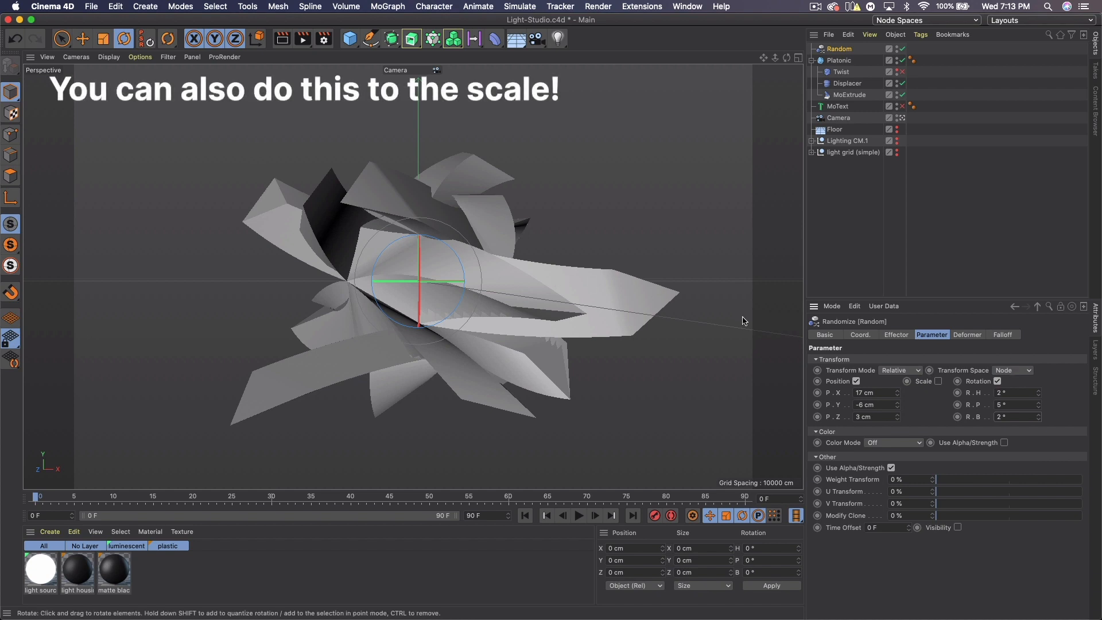
{"action": "left_click", "coordinate": [998, 382]}
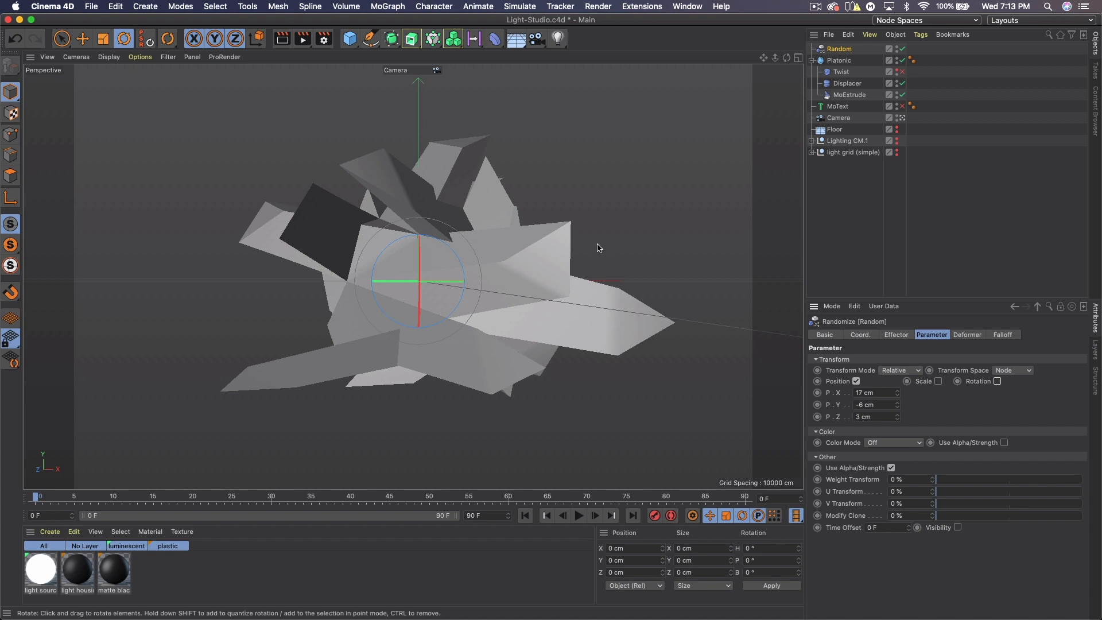
- Rotate the Platonic to about H -11°, P 47°, B 15° and move it up to about Y 21 cm
{"action": "left_click", "coordinate": [424, 331]}
{"action": "left_click_drag", "start_coordinate": [404, 260], "coordinate": [464, 304]}
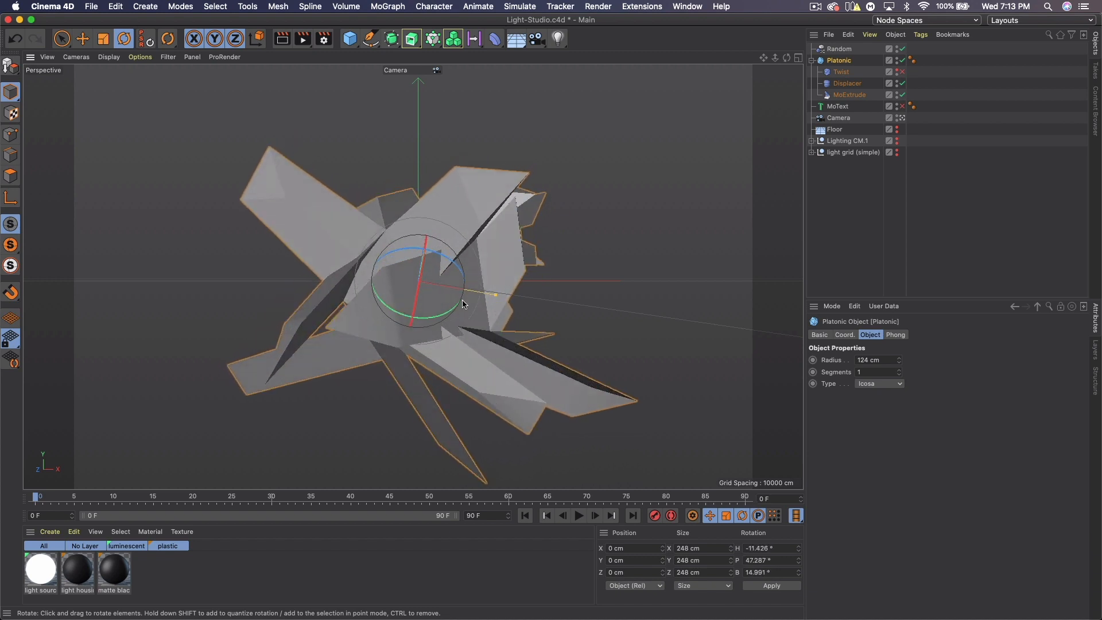
{"action": "key", "text": "e"}
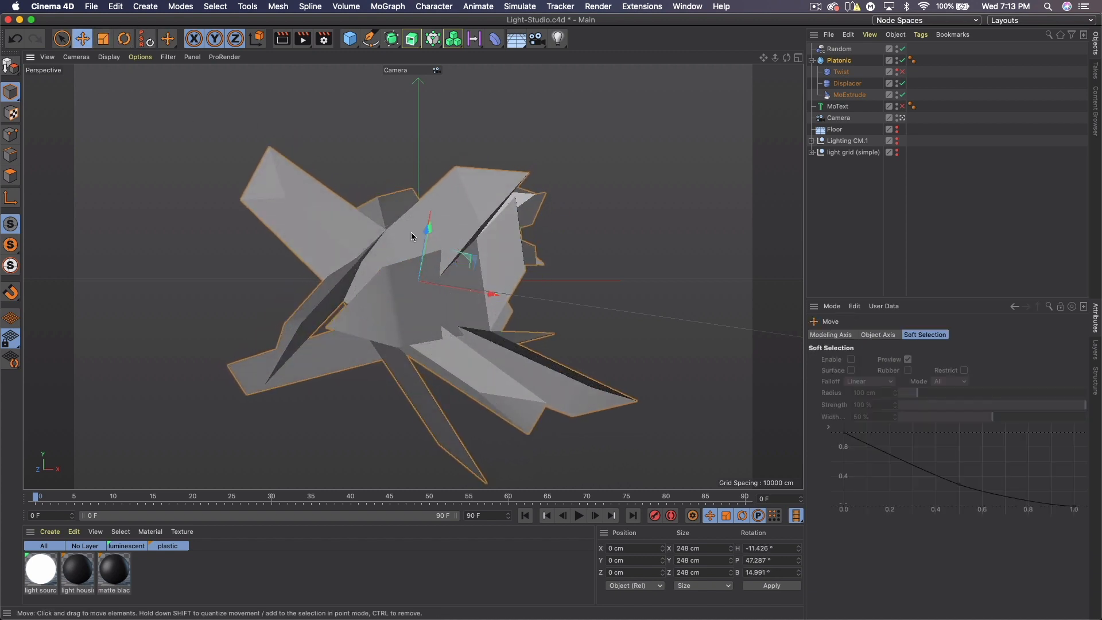
{"action": "mouse_move", "coordinate": [411, 232]}
{"action": "left_mouse_down"}
{"action": "mouse_move", "coordinate": [417, 241]}
{"action": "mouse_move", "coordinate": [411, 218]}
{"action": "left_mouse_up"}
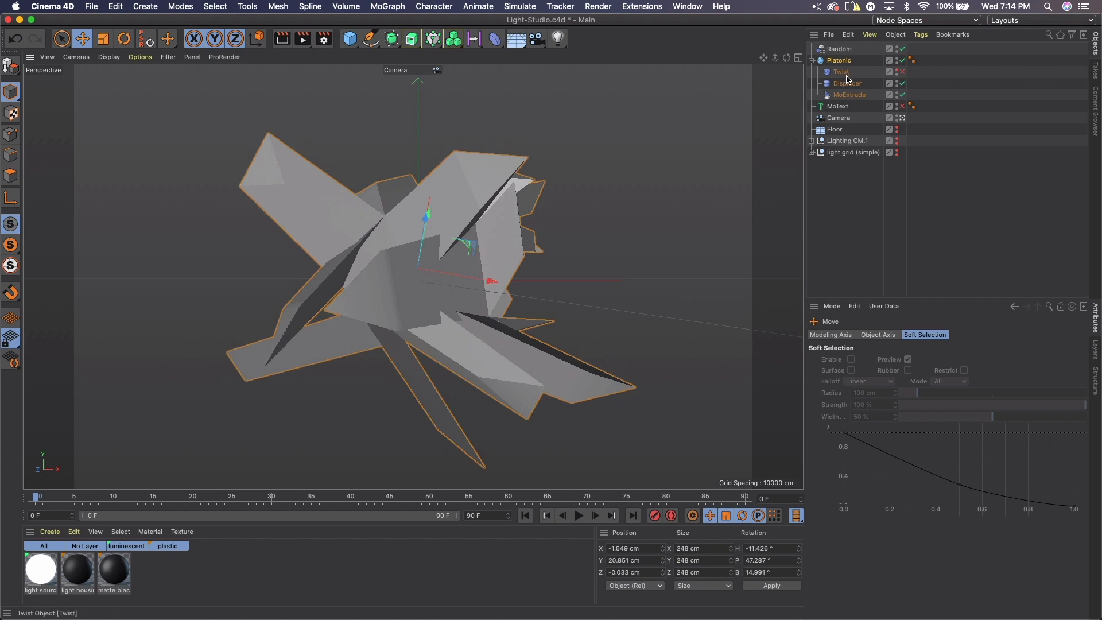
- Try enabling the Twist and switching the Displacer's noise type to Voronoi 3, restoring each to its original setting
{"action": "left_click", "coordinate": [903, 72]}
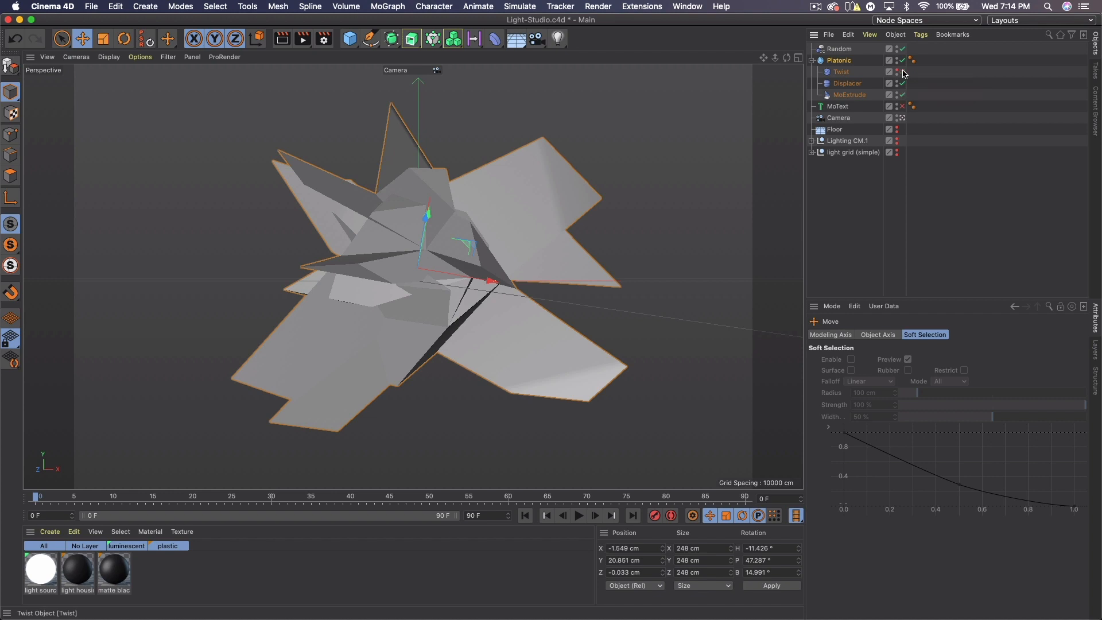
{"action": "left_click", "coordinate": [903, 72]}
{"action": "left_click", "coordinate": [849, 85]}
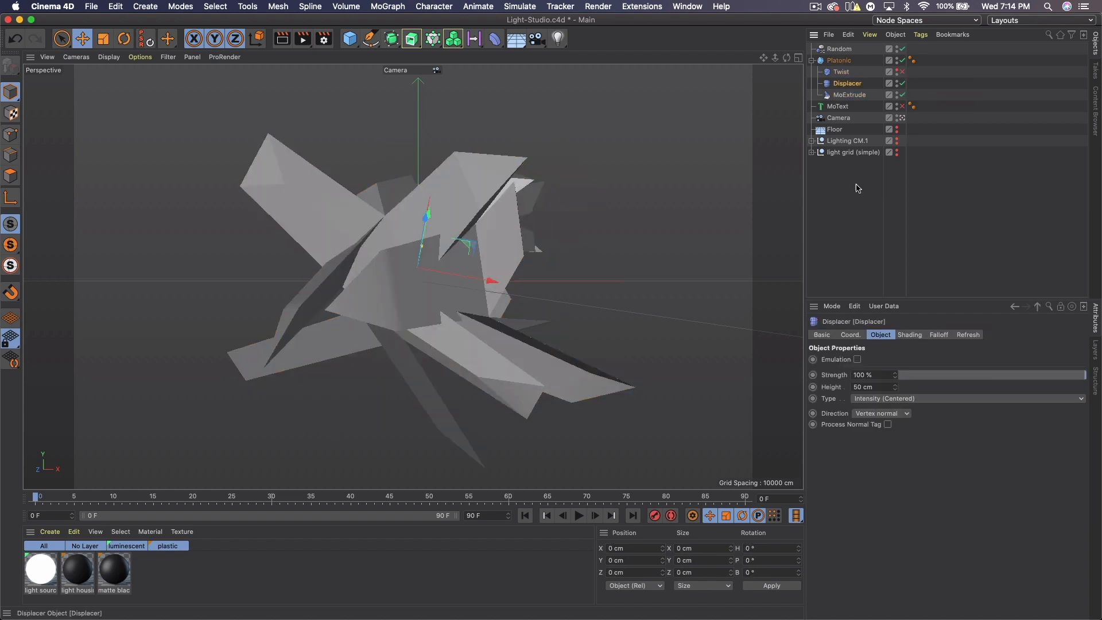
{"action": "left_click", "coordinate": [911, 336]}
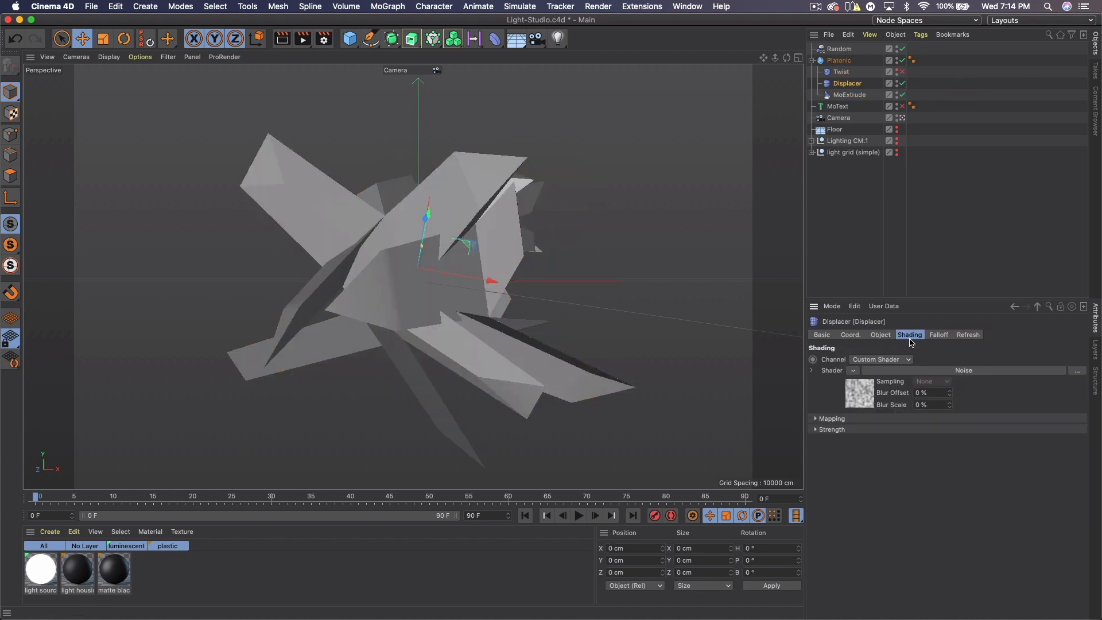
{"action": "left_click", "coordinate": [856, 399]}
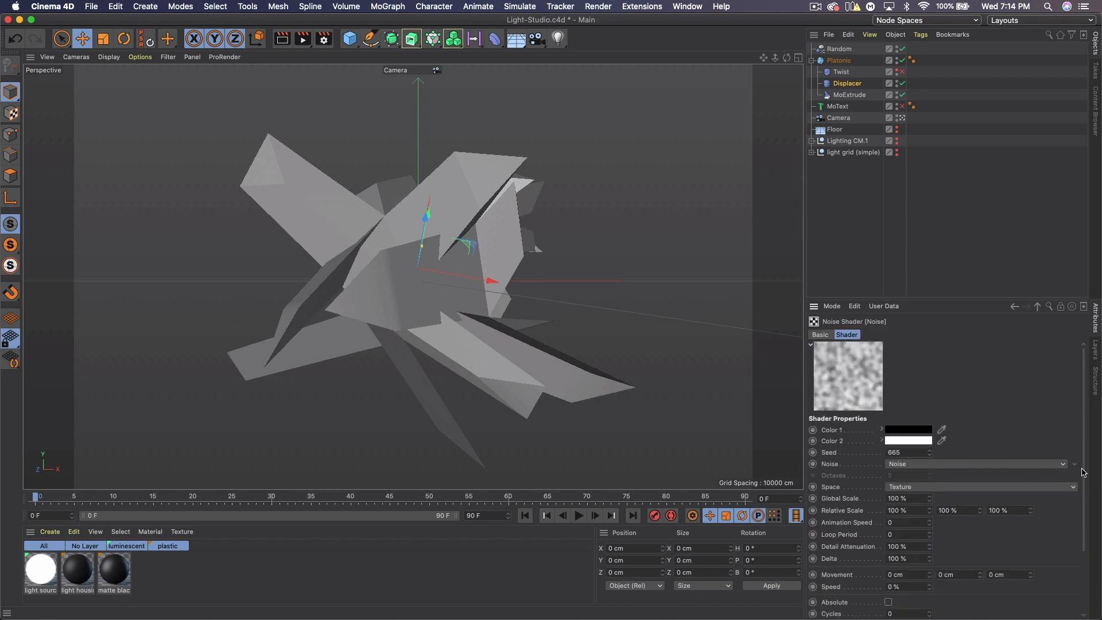
{"action": "left_click", "coordinate": [1023, 468]}
{"action": "left_click", "coordinate": [939, 439]}
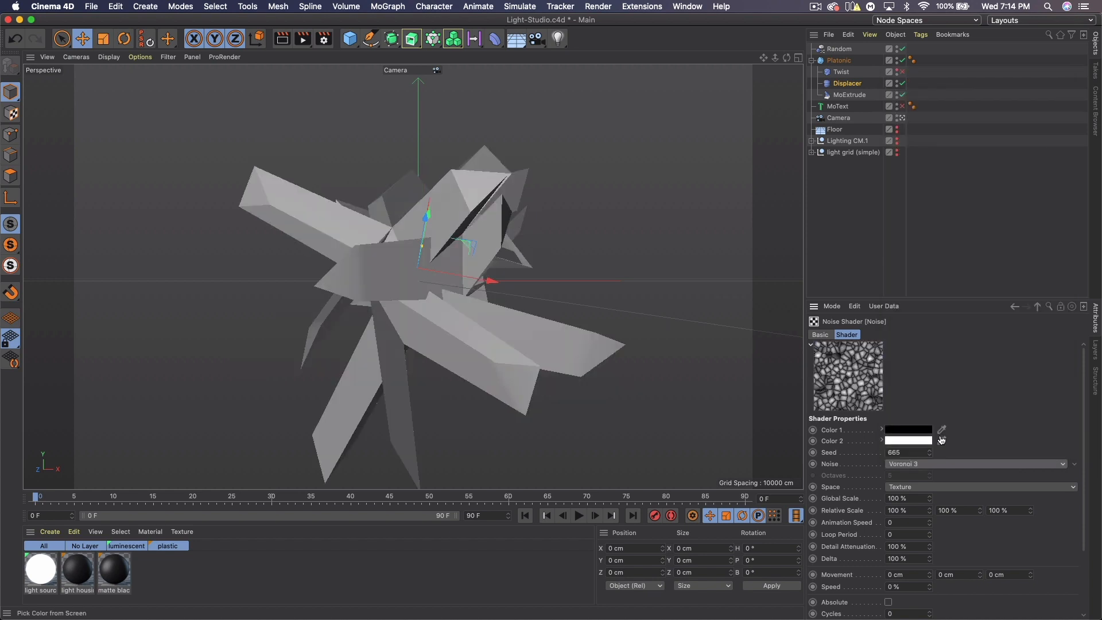
{"action": "left_click", "coordinate": [947, 464]}
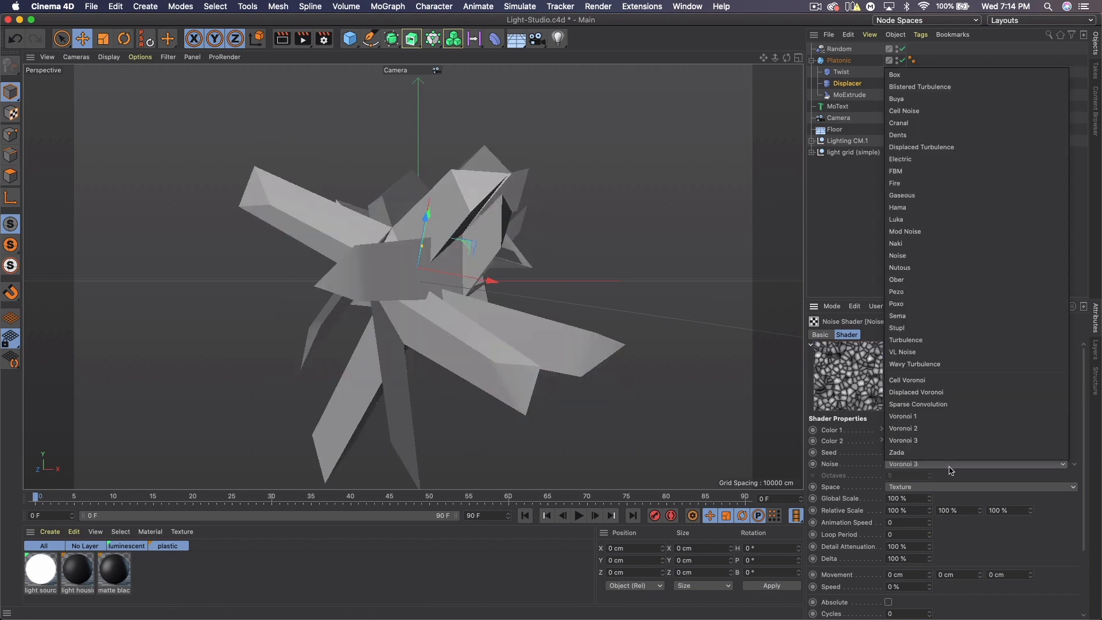
{"action": "left_click", "coordinate": [907, 255]}
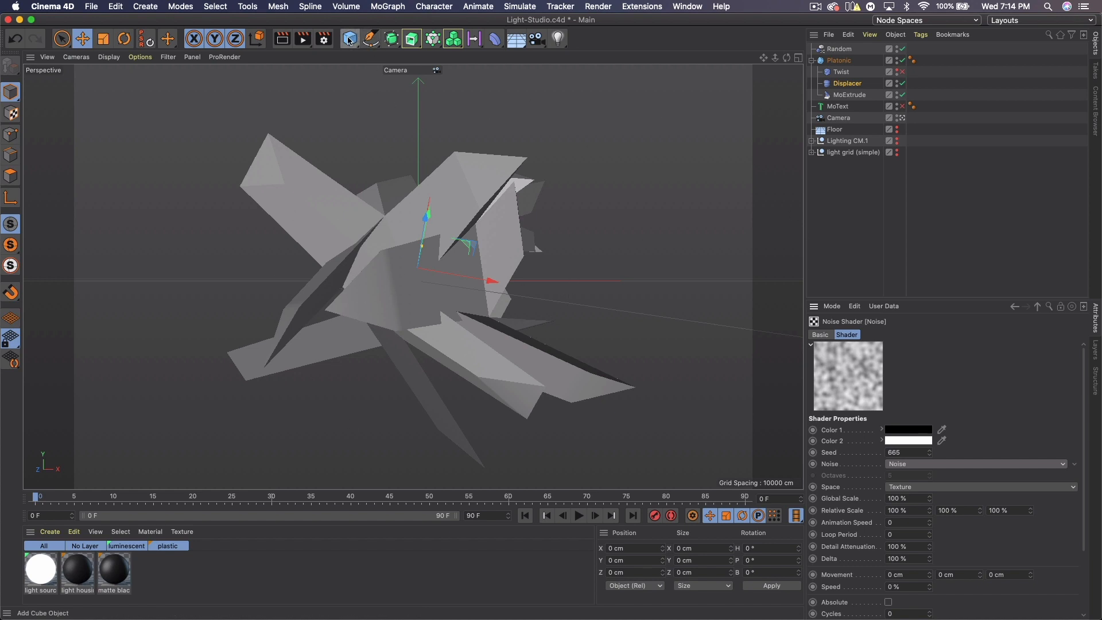
- Add a cube enclosing the scene, with its X, Y and Z sizes set to 10000 cm
{"action": "left_click_drag", "start_coordinate": [349, 41], "coordinate": [394, 51]}
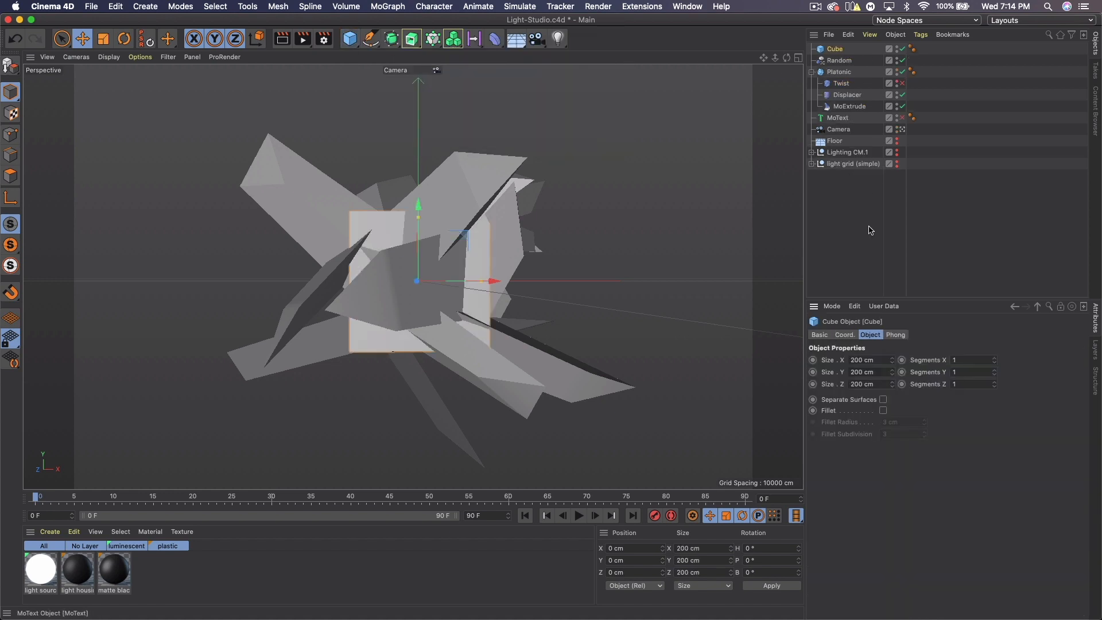
{"action": "left_click", "coordinate": [868, 360]}
{"action": "type", "text": "10000"}
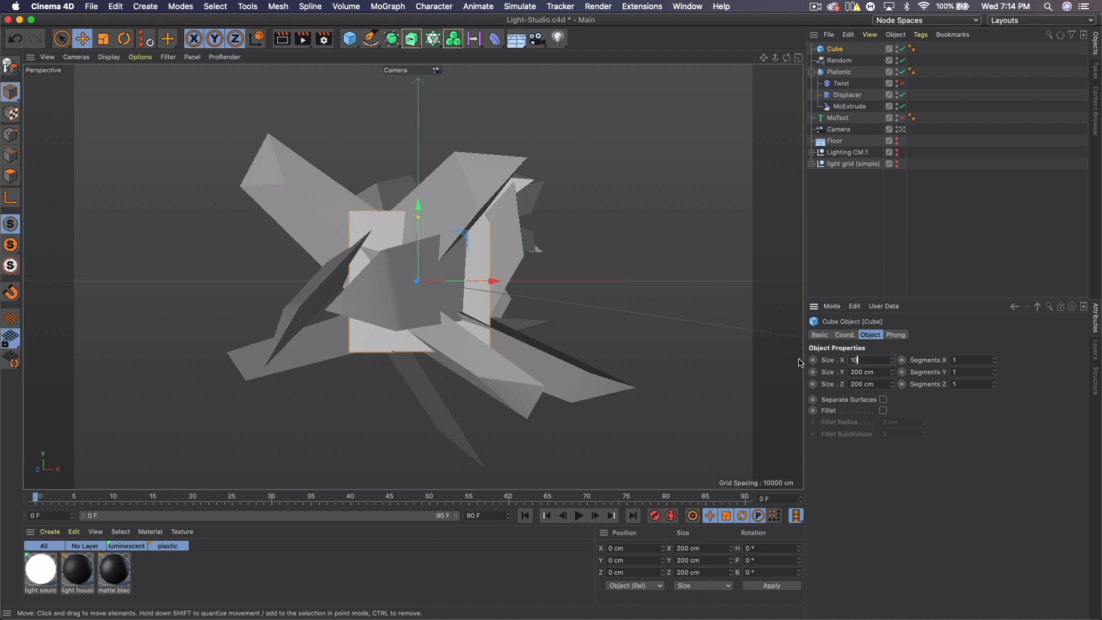
{"action": "left_click", "coordinate": [878, 374]}
{"action": "type", "text": "10000"}
{"action": "key", "text": "Tab"}
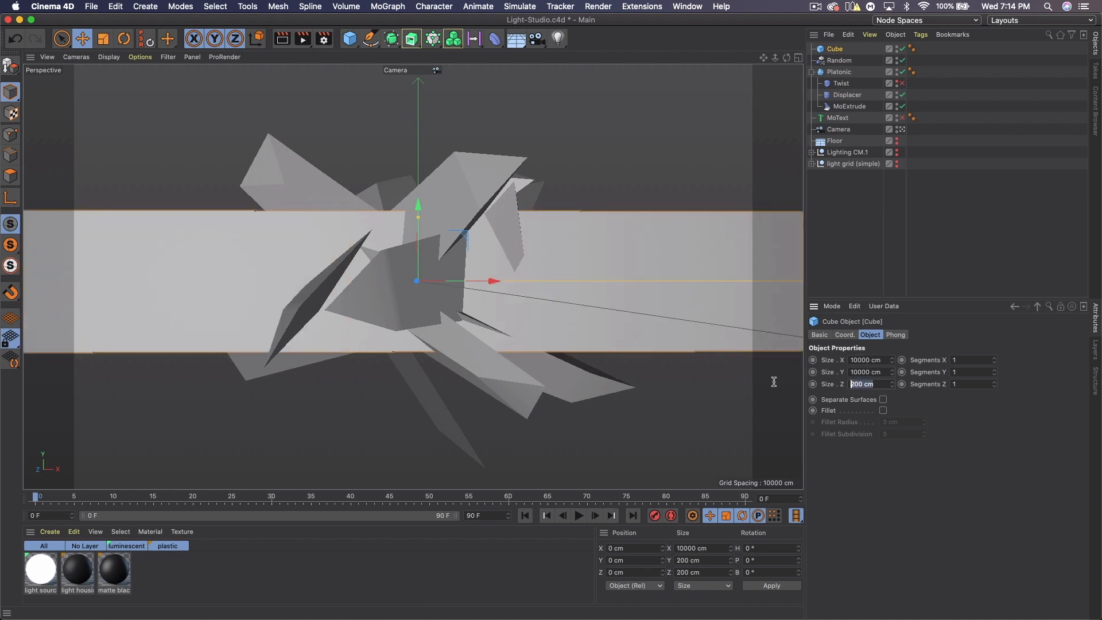
{"action": "type", "text": "10000"}
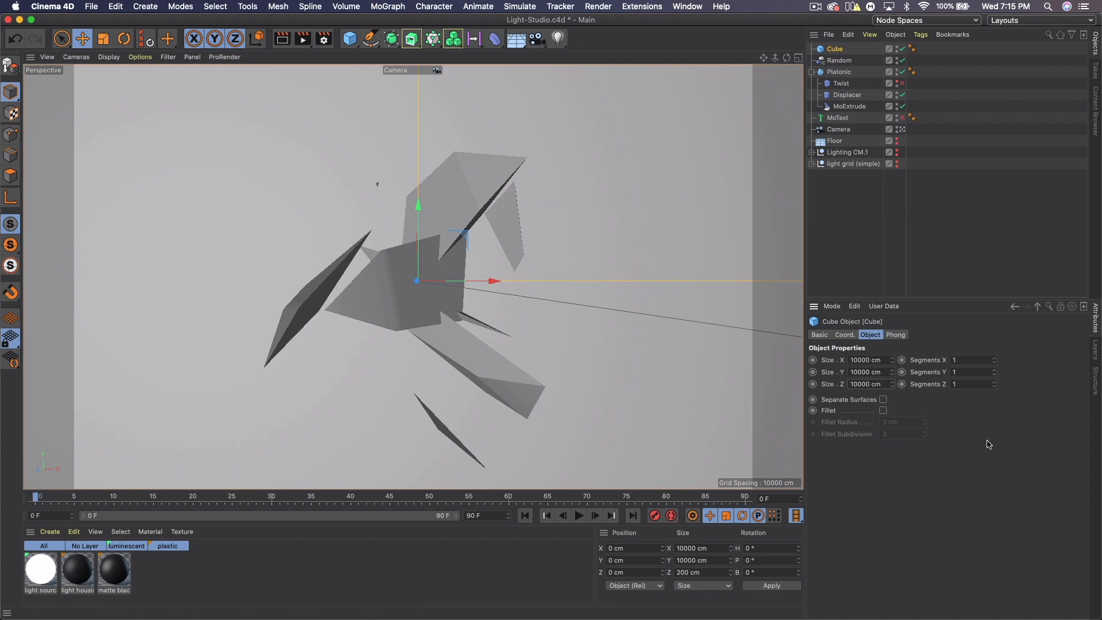
{"action": "key", "text": "Return"}
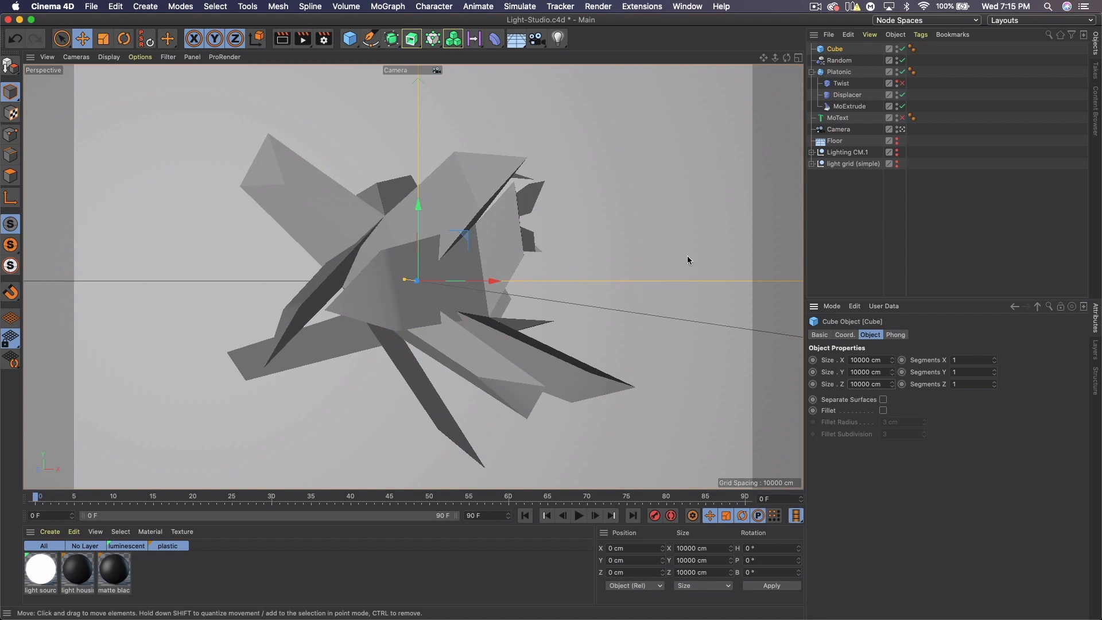
- Load the Splatter 2 material from the Abstract & Color presets of Qehzy Materials V7 into the scene
{"action": "left_click", "coordinate": [1097, 110]}
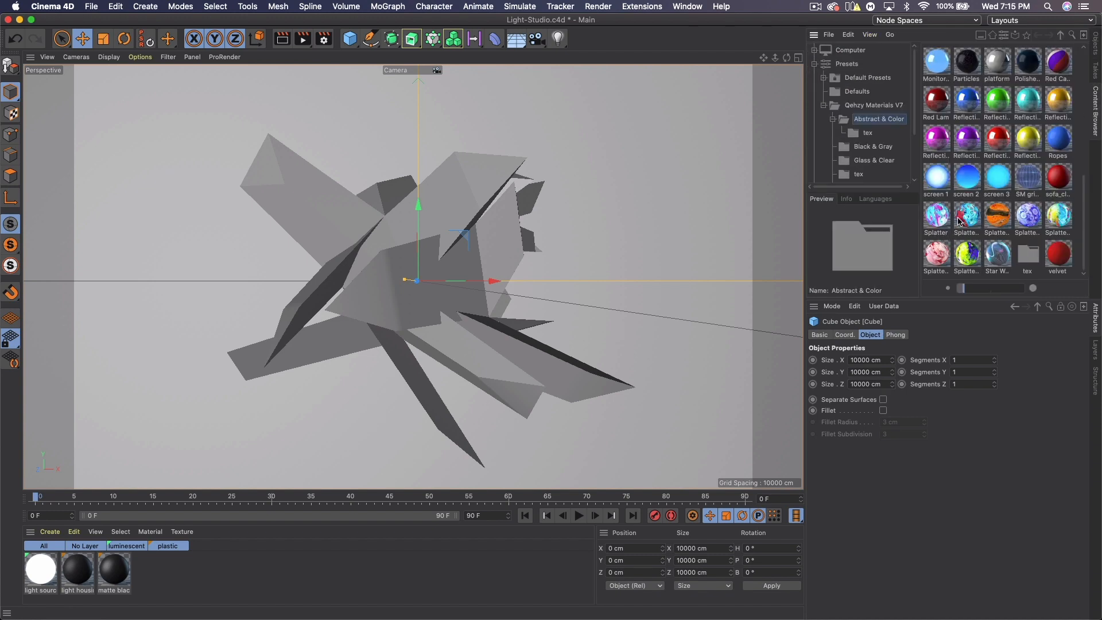
{"action": "left_click_drag", "start_coordinate": [954, 221], "coordinate": [150, 571]}
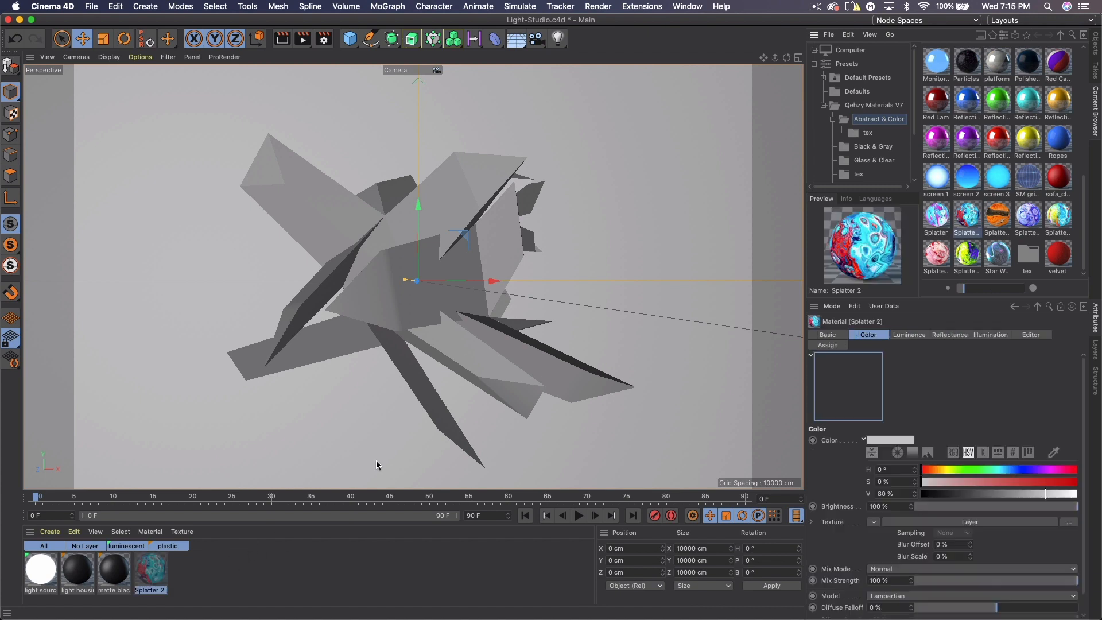
{"action": "left_click", "coordinate": [1097, 46]}
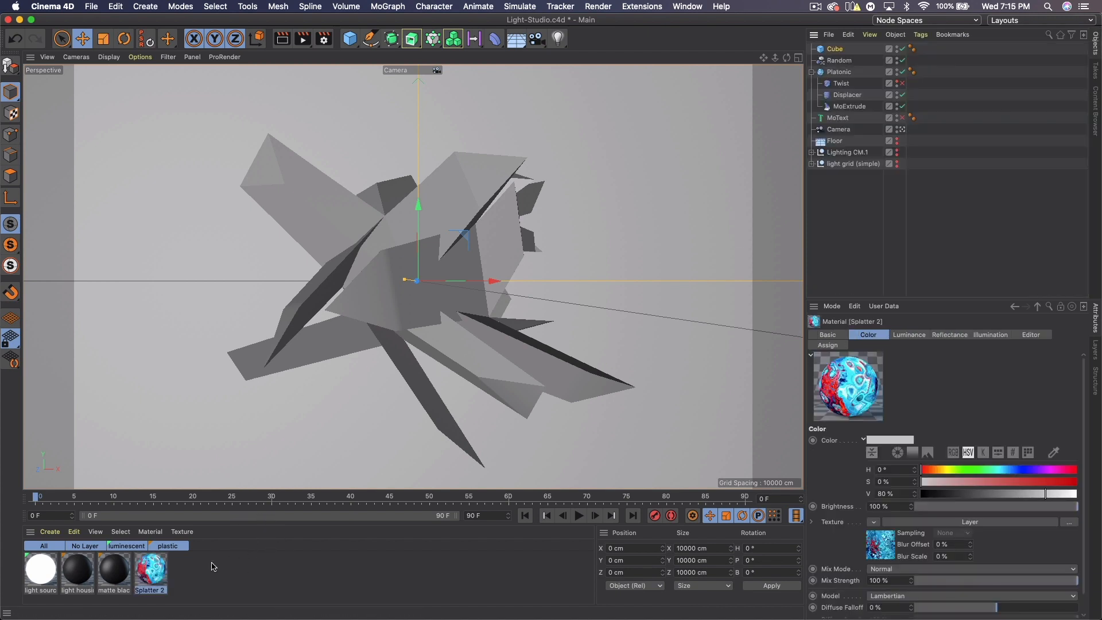
- Disable the Reflectance and Luminance channels of the Splatter 2 material
{"action": "double_click", "coordinate": [152, 569]}
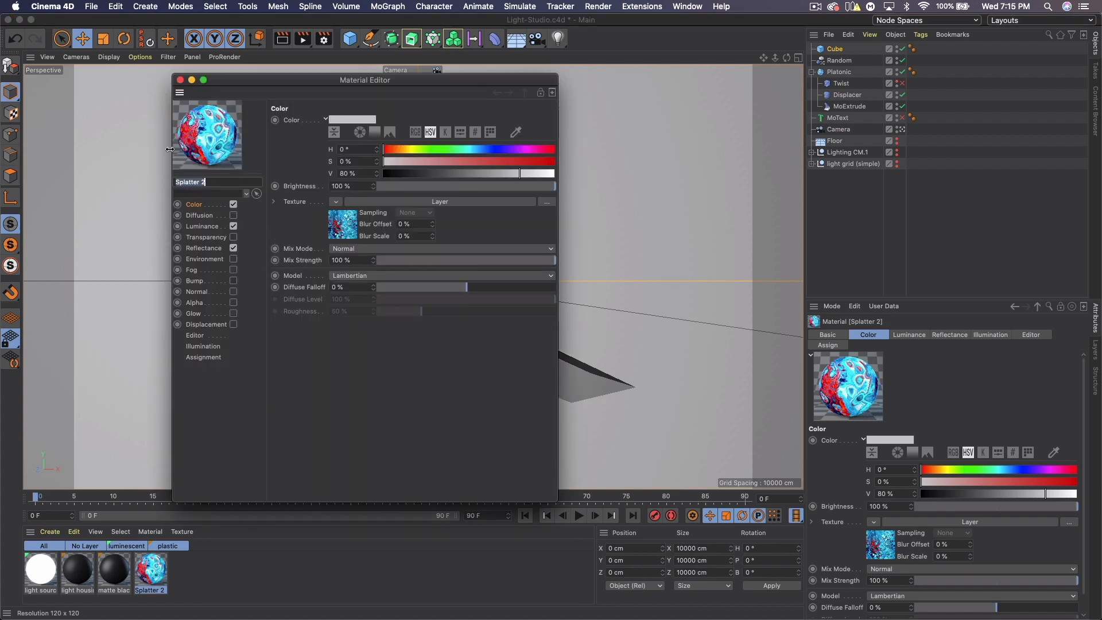
{"action": "left_click", "coordinate": [233, 247]}
{"action": "left_click", "coordinate": [233, 226]}
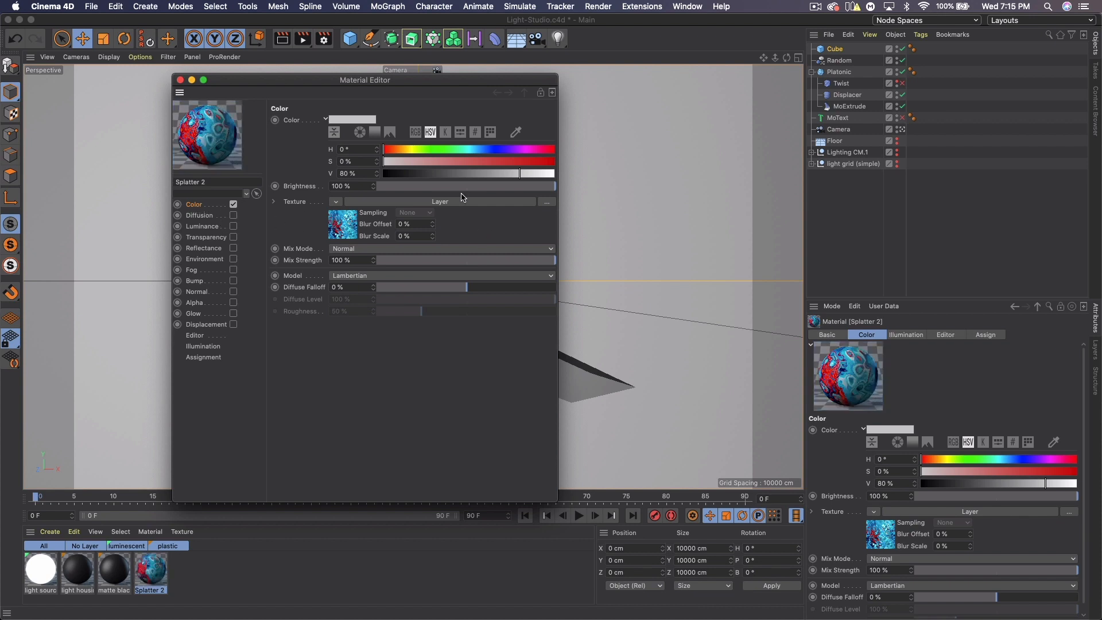
- Turn off the Distort layer in the layer shader of Splatter 2's color texture
{"action": "left_click", "coordinate": [337, 205]}
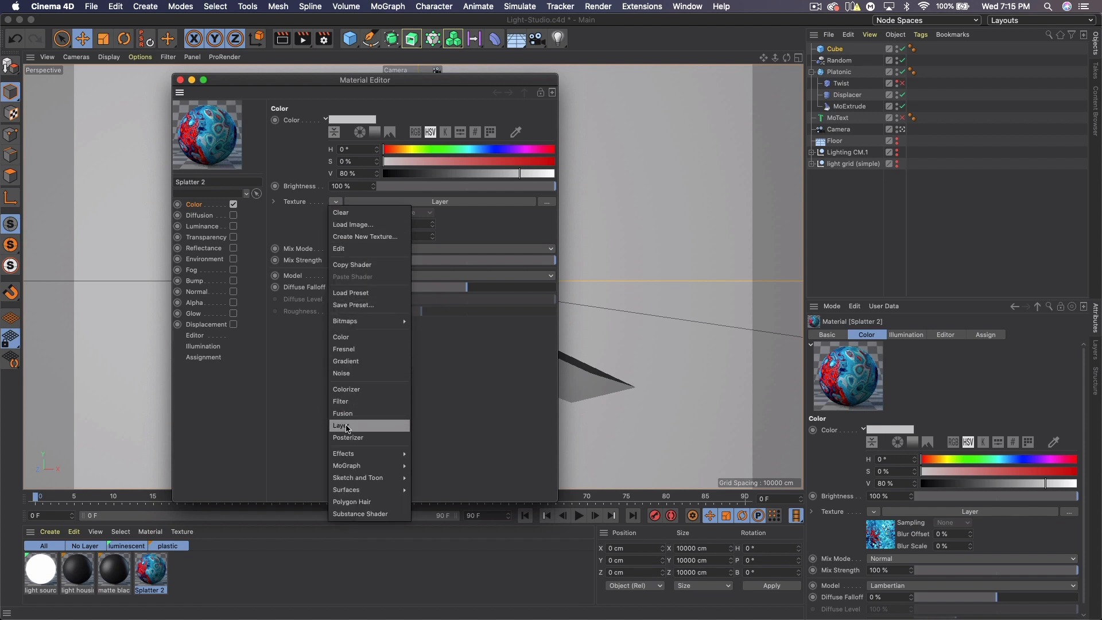
{"action": "left_click", "coordinate": [479, 236]}
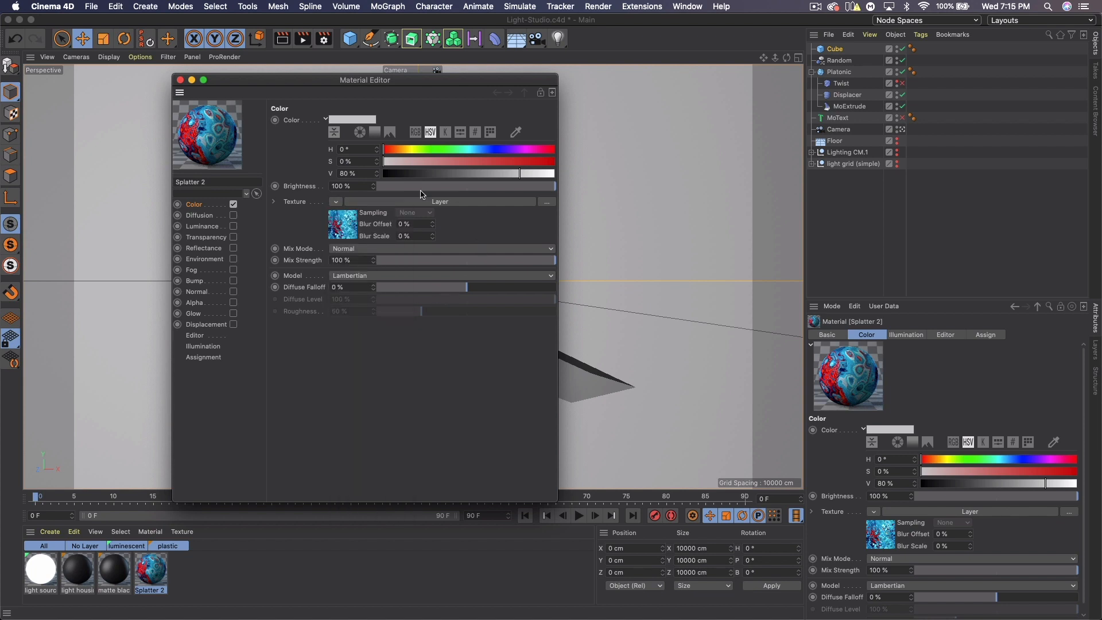
{"action": "left_click", "coordinate": [345, 227]}
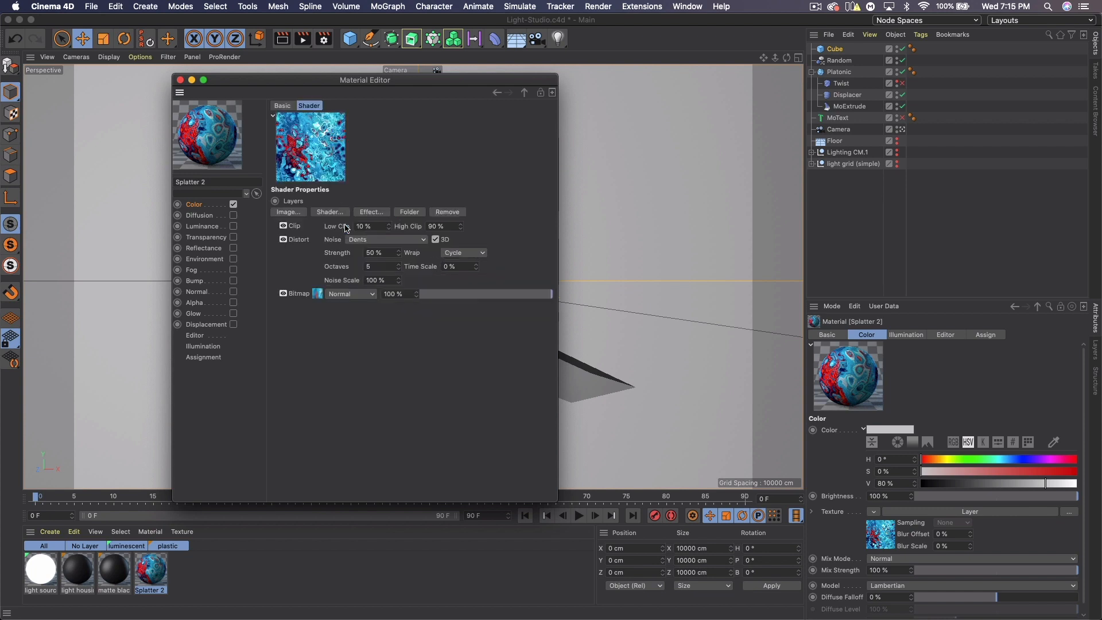
{"action": "left_click", "coordinate": [283, 240]}
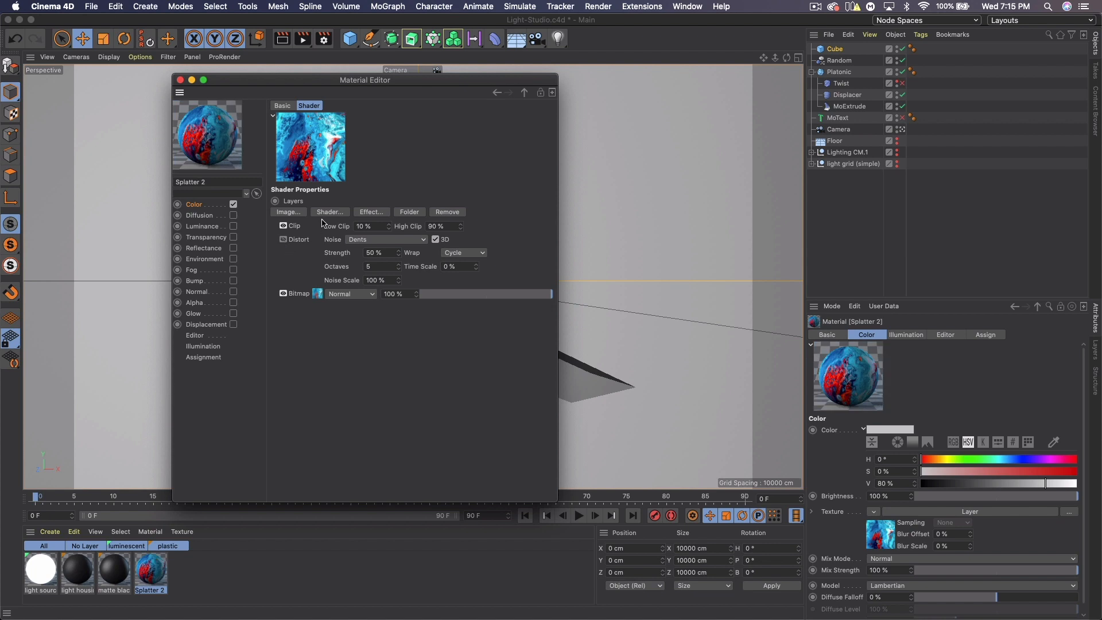
- Add a Transform effect with a 37° angle and Y scale 100 to Splatter 2's layer shader, and apply the material to the cube
{"action": "left_click", "coordinate": [365, 213]}
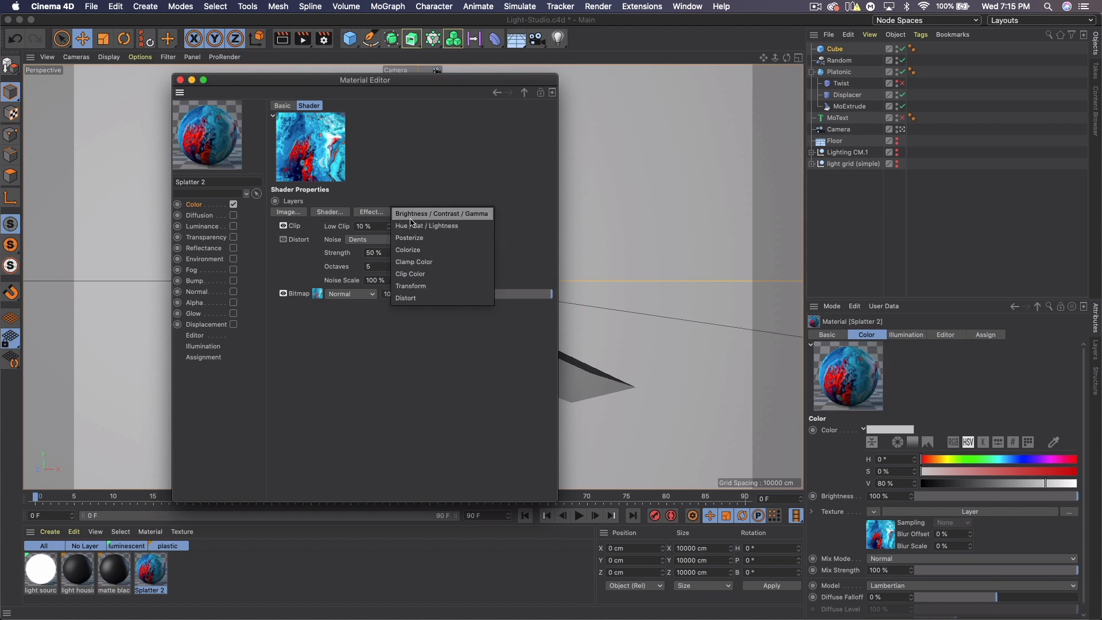
{"action": "left_click", "coordinate": [424, 287]}
{"action": "left_click_drag", "start_coordinate": [375, 225], "coordinate": [293, 225]}
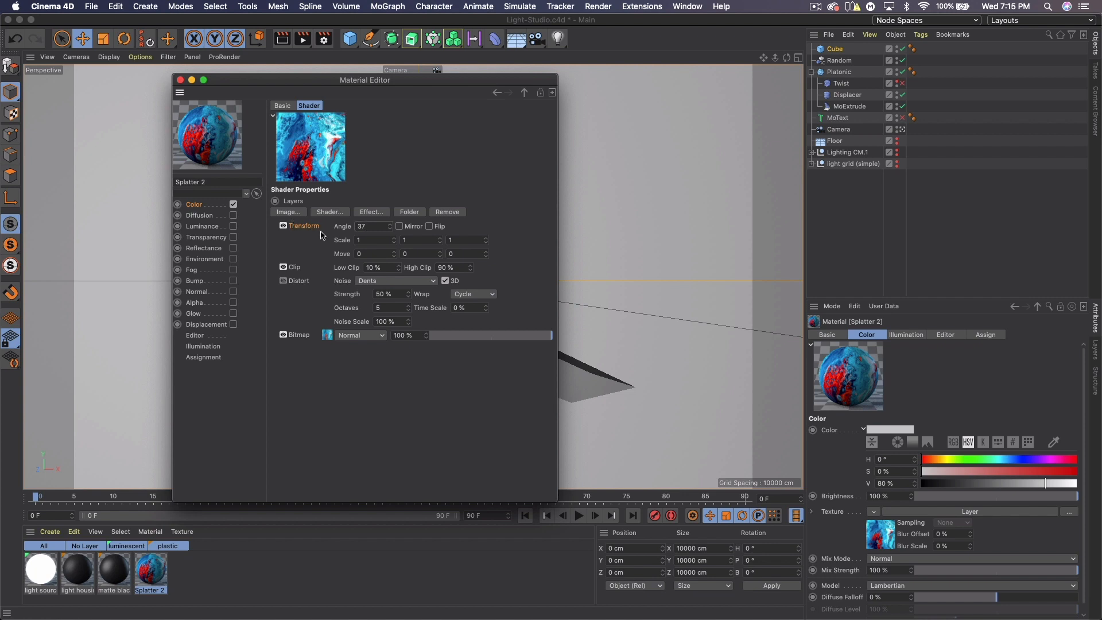
{"action": "type", "text": "37"}
{"action": "left_click", "coordinate": [429, 239]}
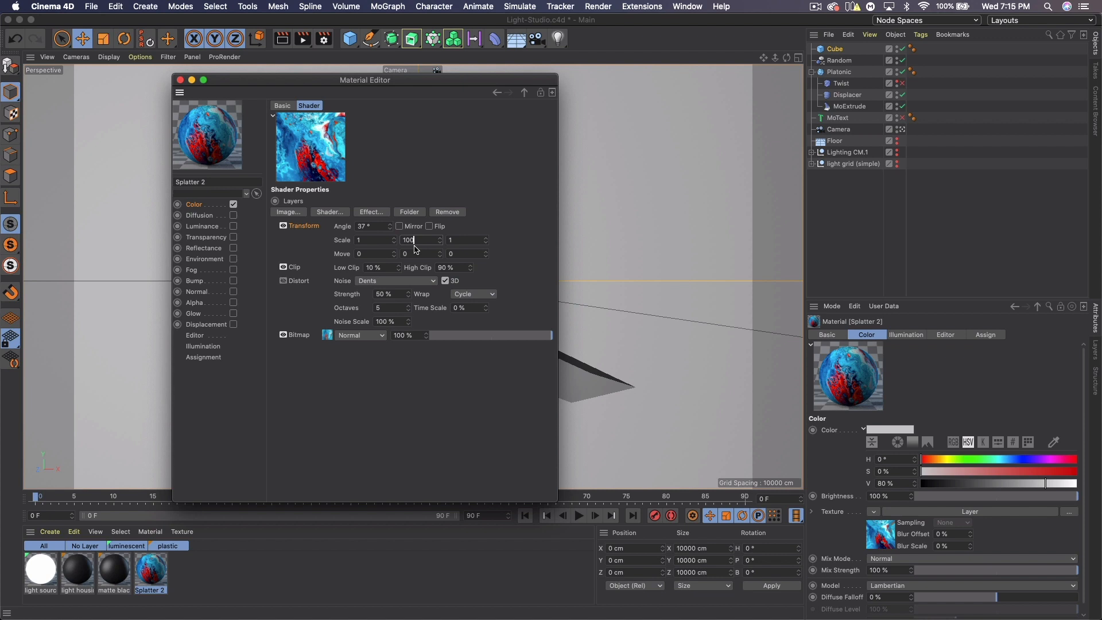
{"action": "type", "text": "100"}
{"action": "key", "text": "Return"}
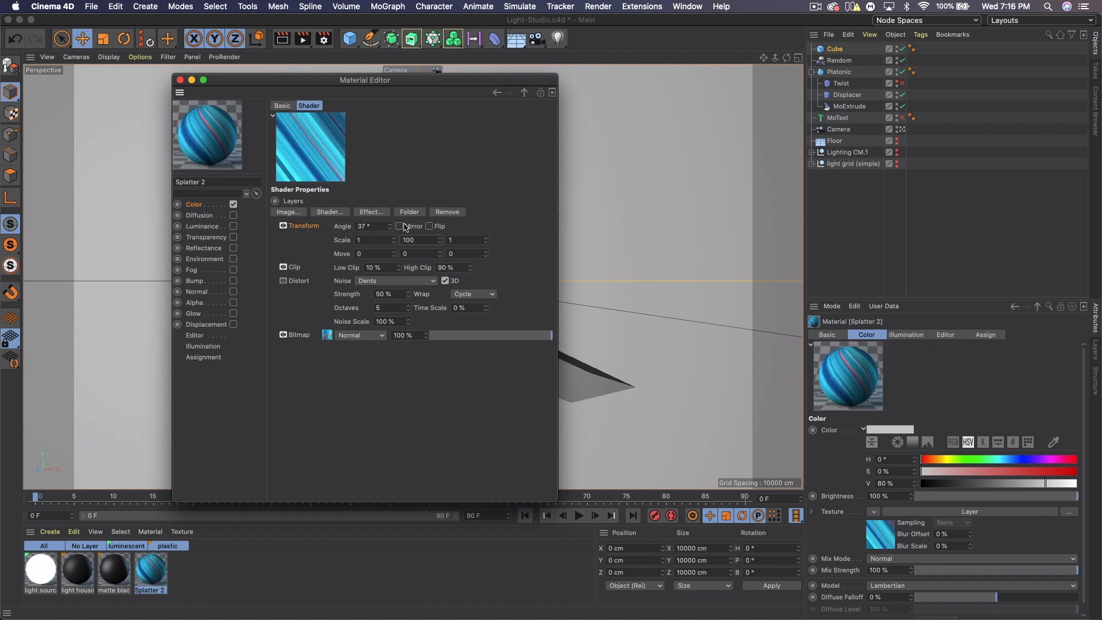
{"action": "left_click", "coordinate": [180, 80]}
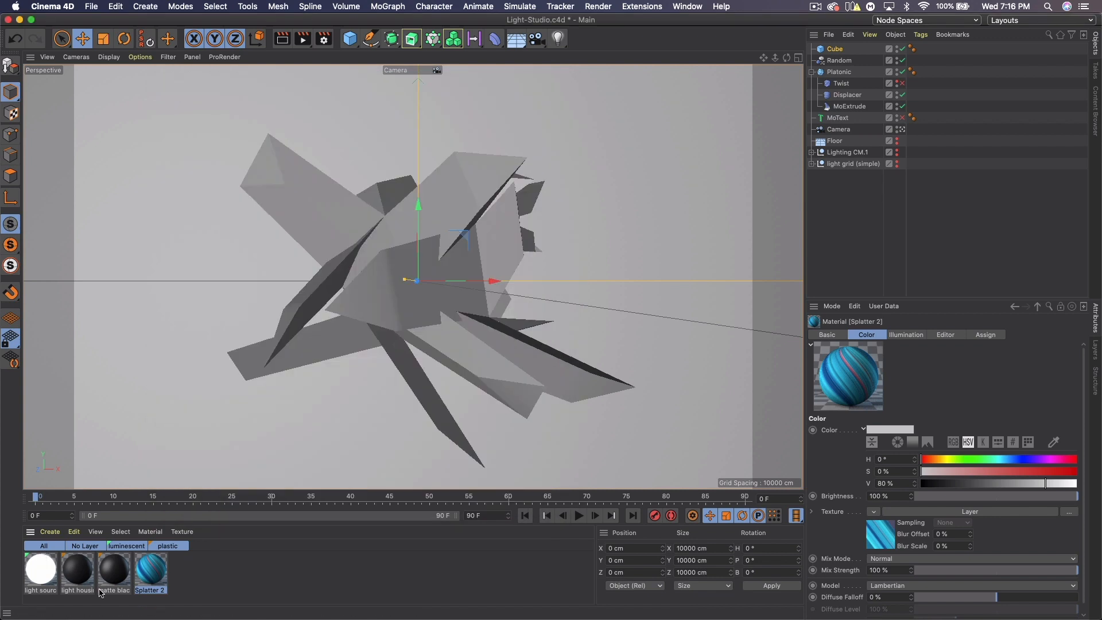
{"action": "left_click_drag", "start_coordinate": [150, 574], "coordinate": [633, 206]}
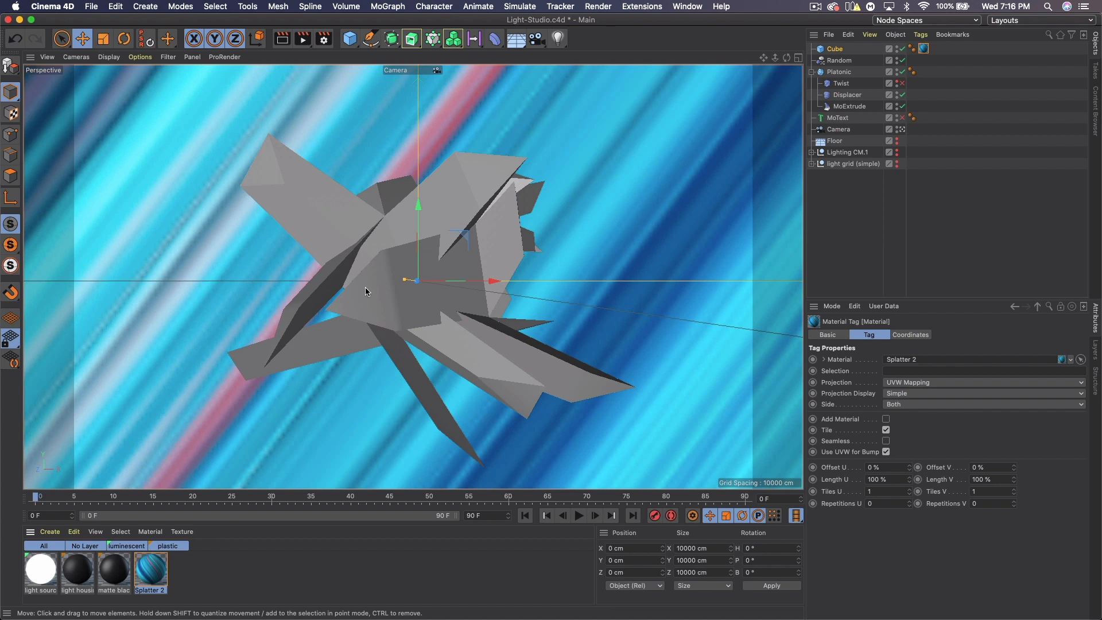
- Create a new material with Color and Reflectance disabled and only the Transparency channel enabled
{"action": "left_click", "coordinate": [50, 532]}
{"action": "left_click", "coordinate": [84, 401]}
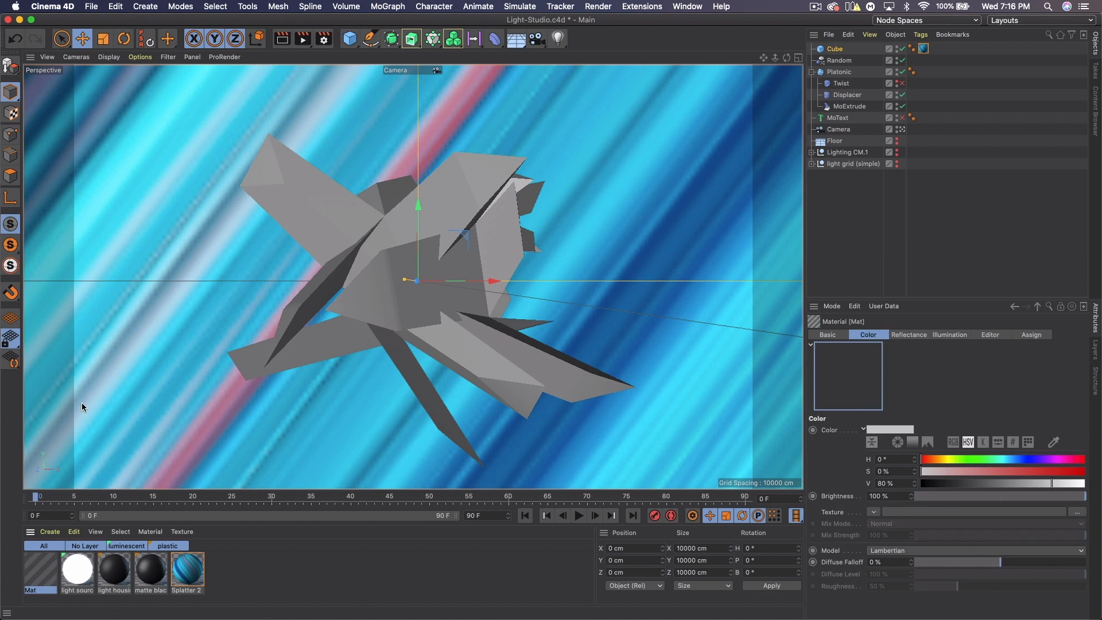
{"action": "double_click", "coordinate": [40, 568]}
{"action": "left_click", "coordinate": [233, 204]}
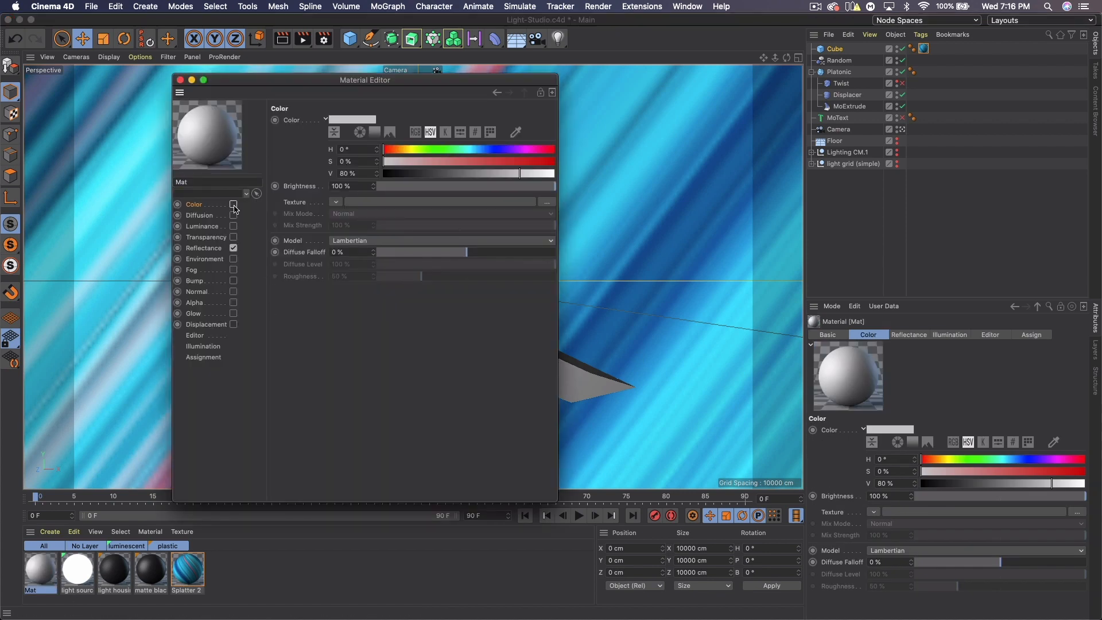
{"action": "left_click", "coordinate": [233, 248]}
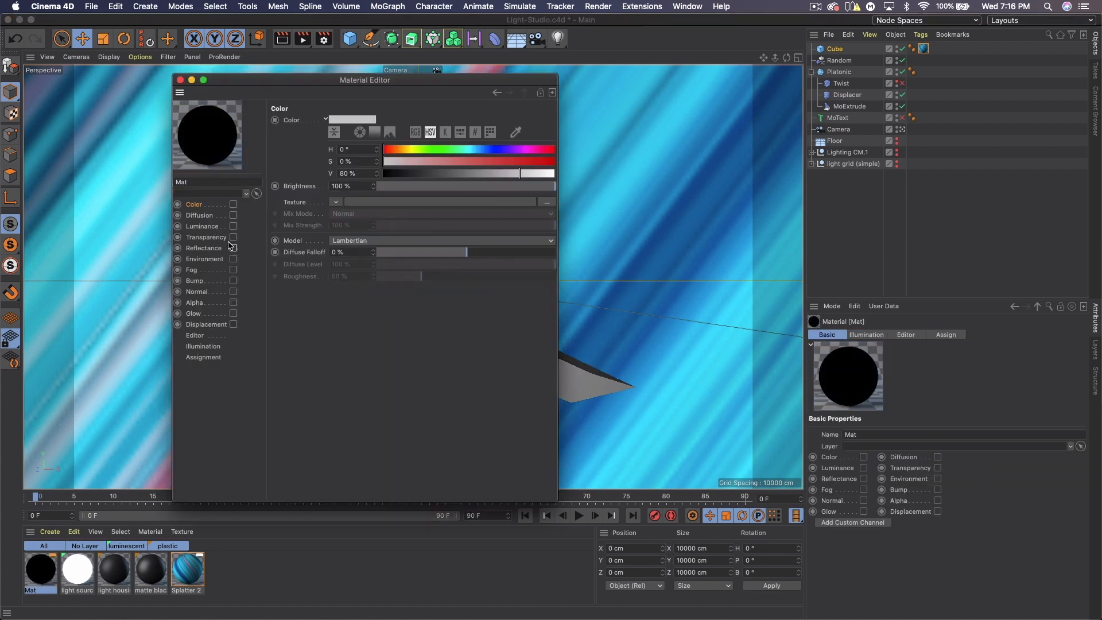
{"action": "left_click", "coordinate": [233, 237]}
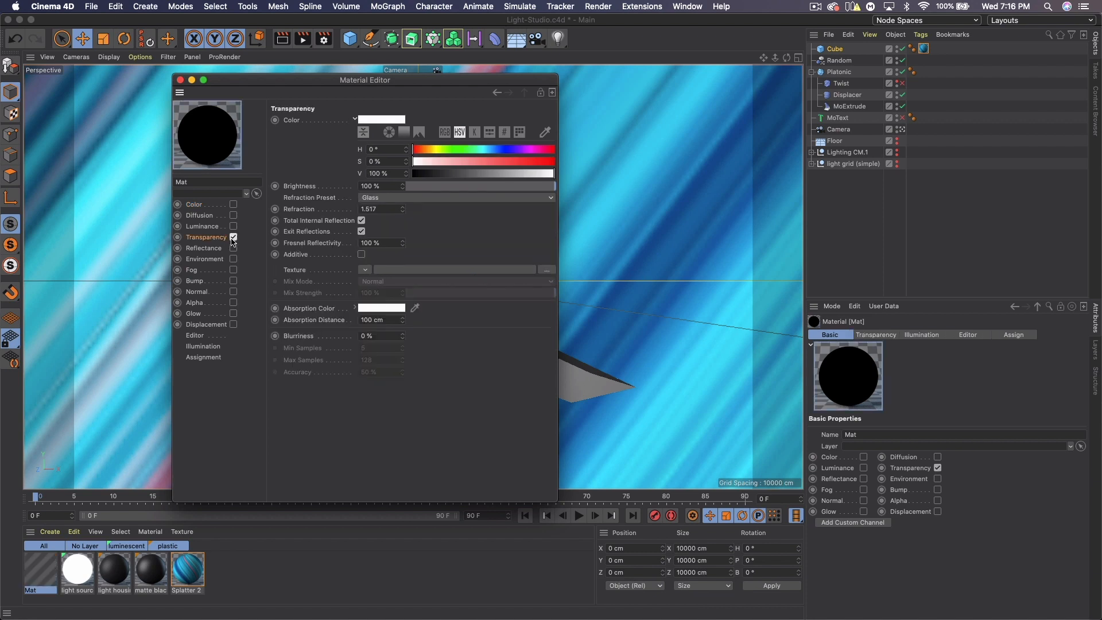
- Set the new transparent material's refraction to 1.3 and apply it to the Platonic object
{"action": "left_click", "coordinate": [383, 209]}
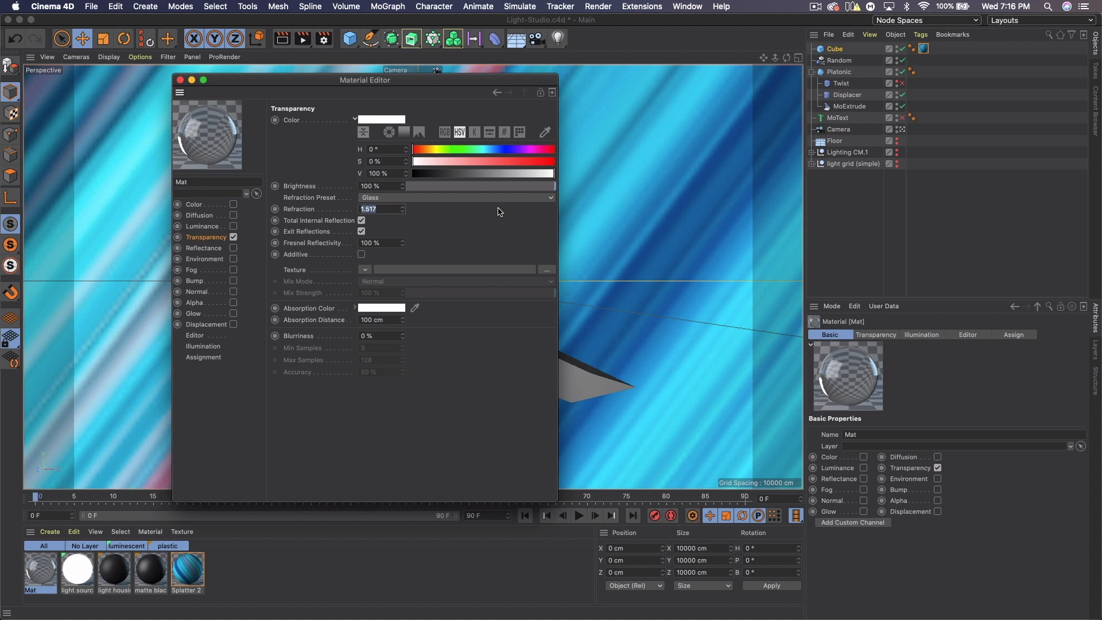
{"action": "type", "text": "1.3"}
{"action": "key", "text": "Return"}
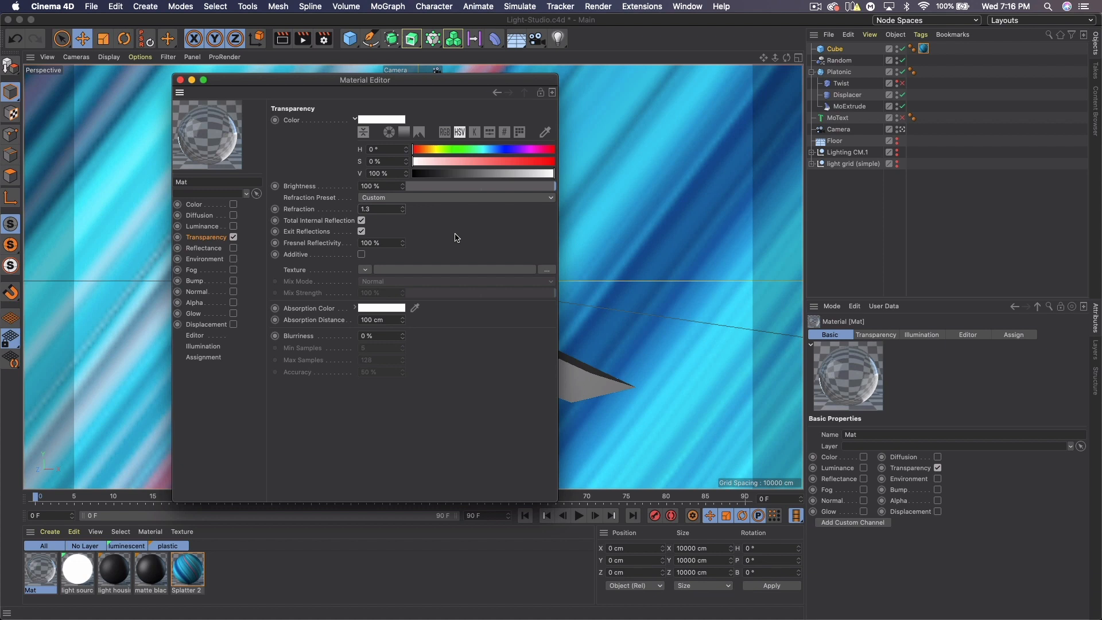
{"action": "left_click", "coordinate": [376, 208]}
{"action": "left_click", "coordinate": [180, 80]}
{"action": "left_click_drag", "start_coordinate": [41, 580], "coordinate": [438, 308]}
- Render test regions over the upper part of the crystal shape to check its refraction
{"action": "left_click_drag", "start_coordinate": [305, 42], "coordinate": [348, 54]}
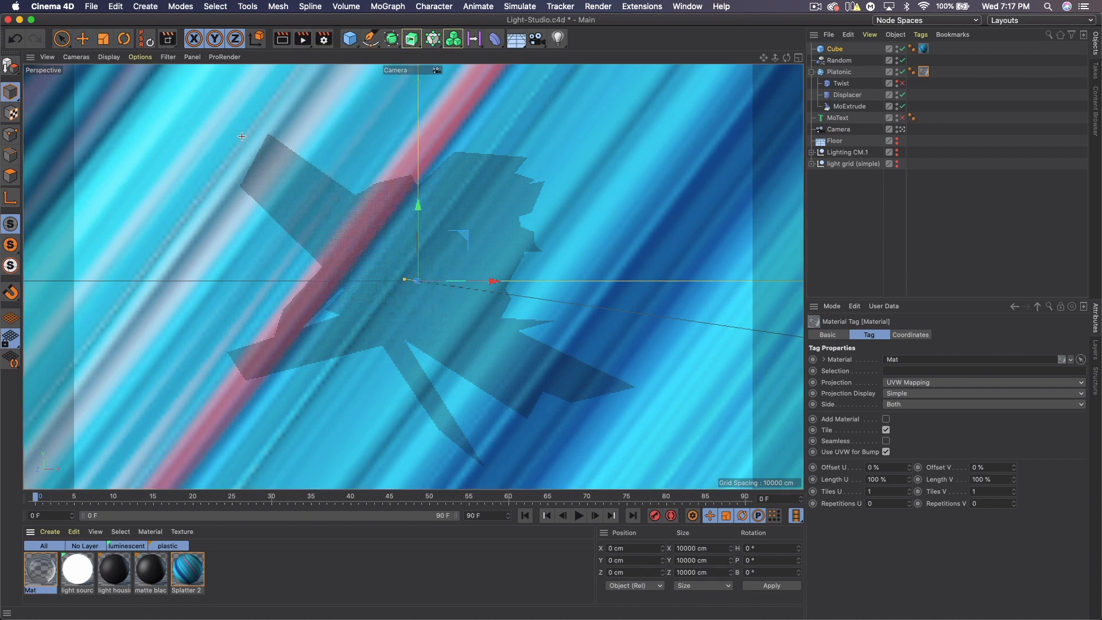
{"action": "left_click_drag", "start_coordinate": [251, 128], "coordinate": [309, 167]}
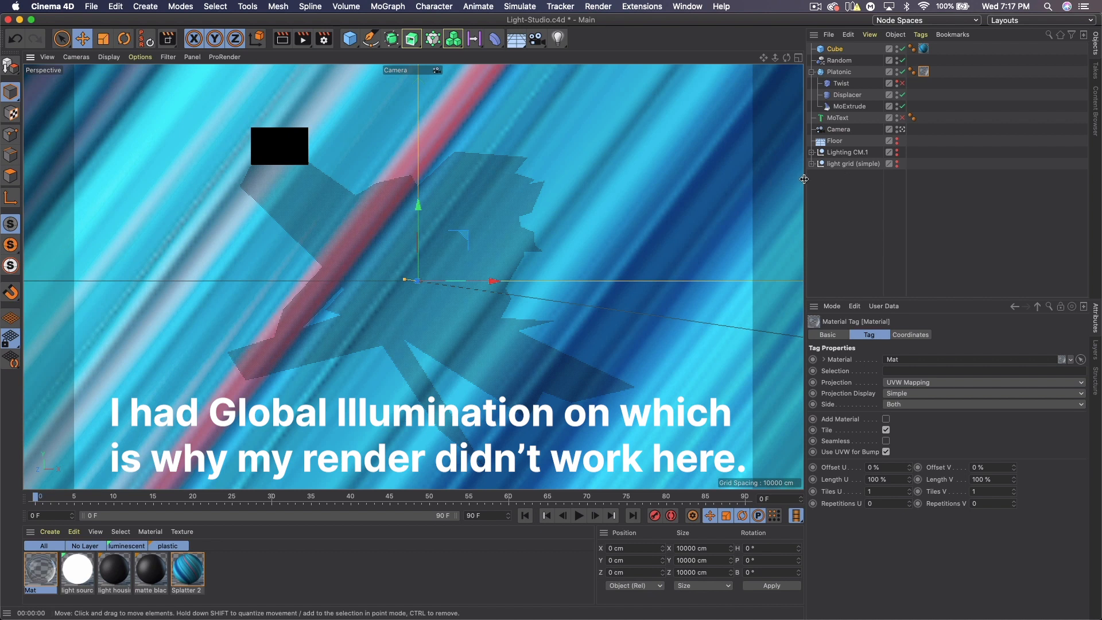
{"action": "left_click", "coordinate": [823, 186]}
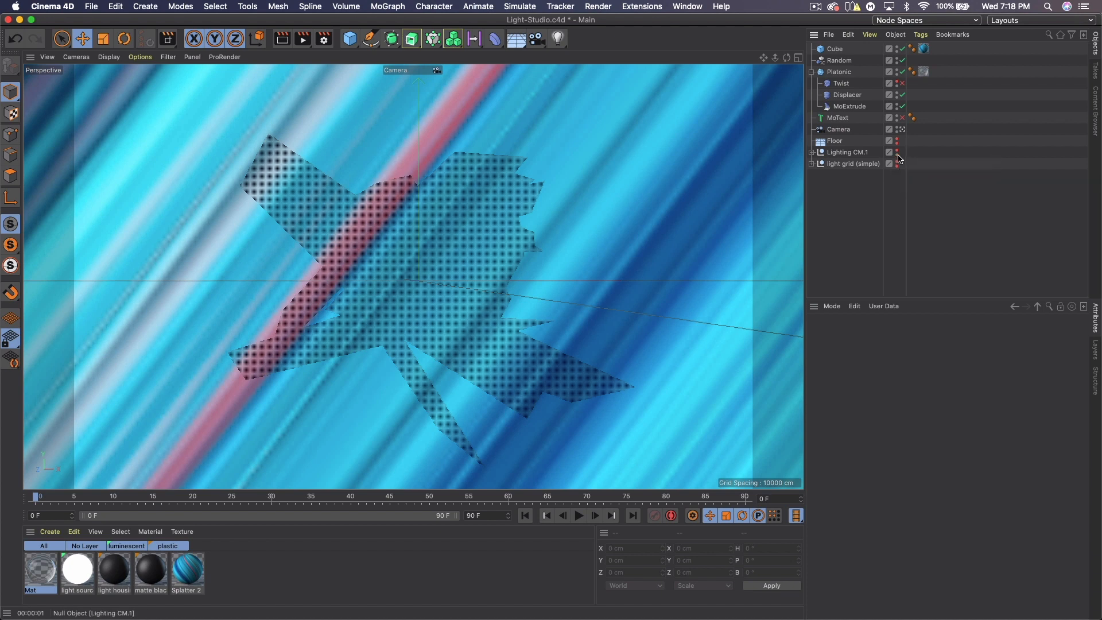
{"action": "left_click_drag", "start_coordinate": [305, 41], "coordinate": [323, 54]}
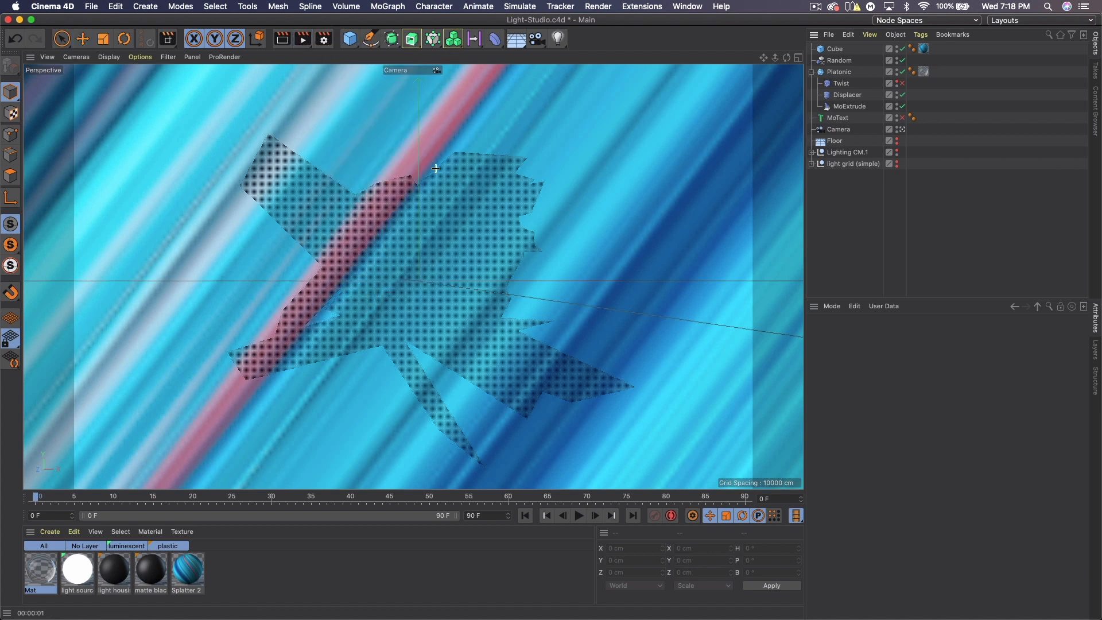
{"action": "left_click_drag", "start_coordinate": [368, 141], "coordinate": [546, 264]}
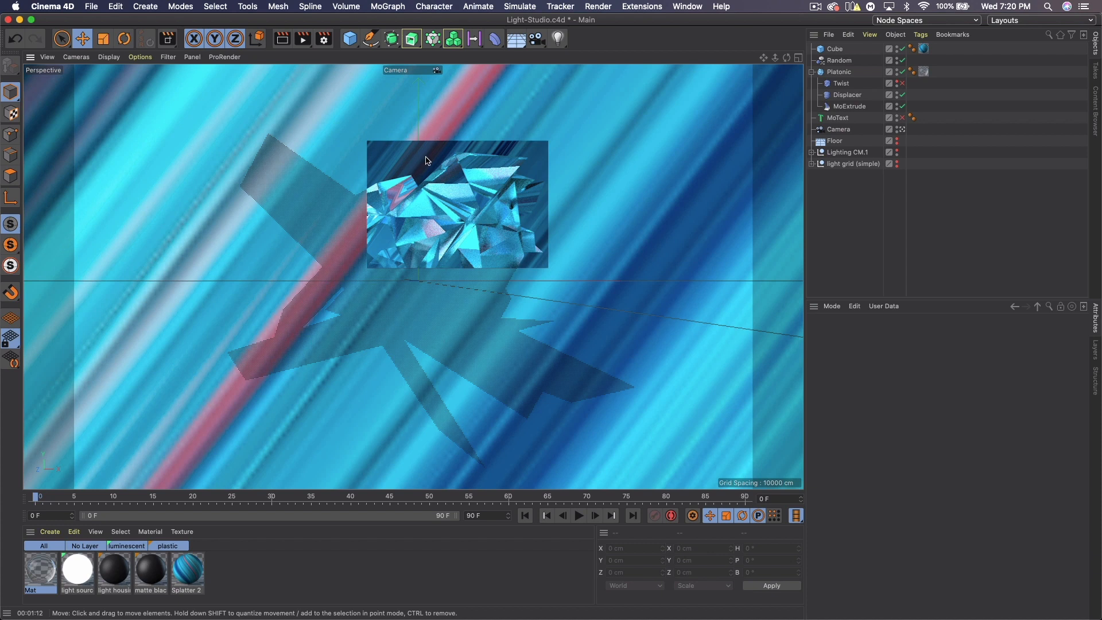
- Add a Compositing tag to the environment cube and disable its Seen by Camera option
{"action": "left_click", "coordinate": [835, 49]}
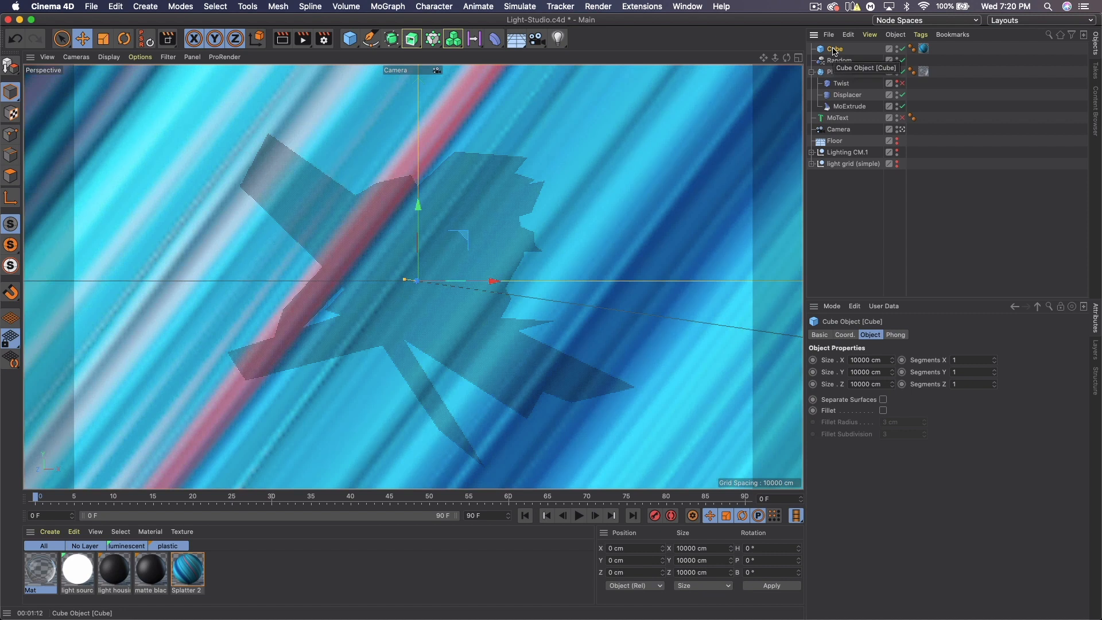
{"action": "right_click", "coordinate": [833, 53]}
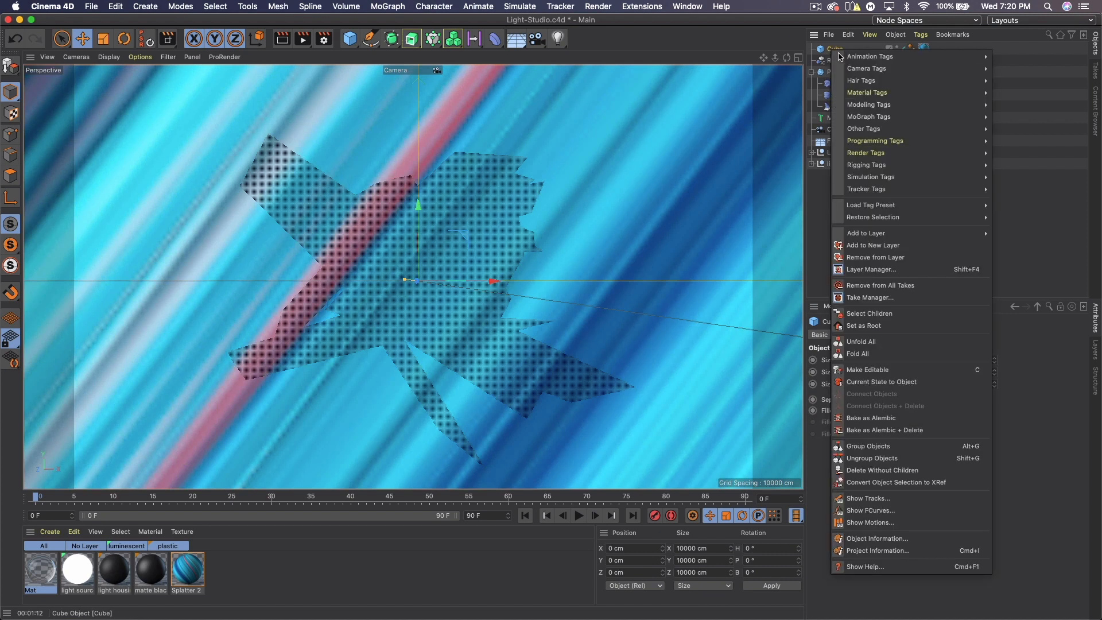
{"action": "mouse_move", "coordinate": [903, 175]}
{"action": "mouse_move", "coordinate": [913, 153]}
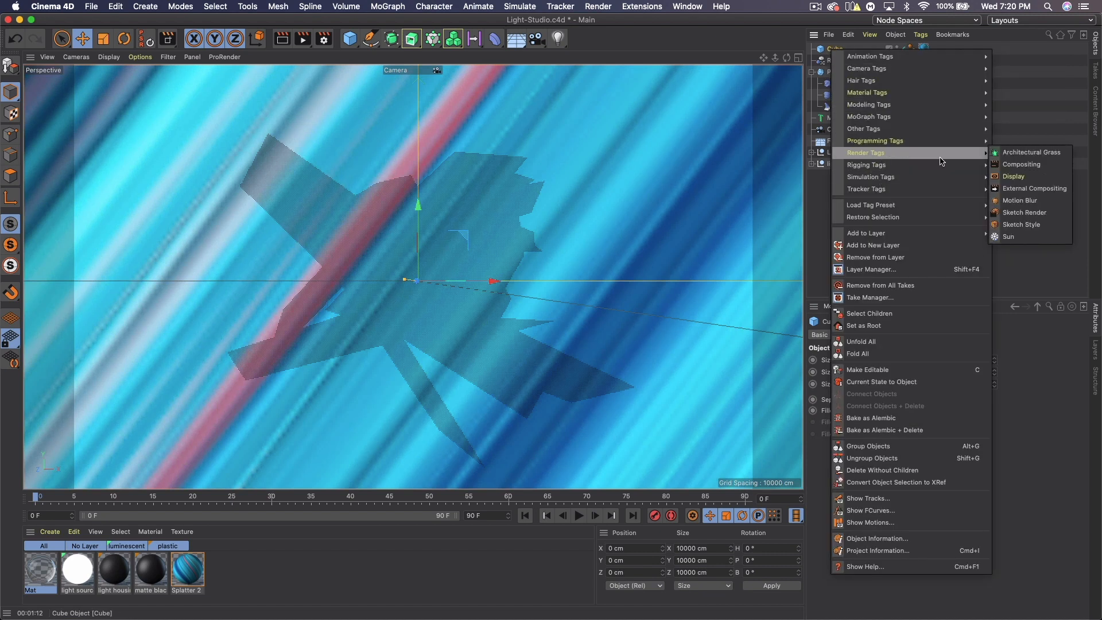
{"action": "left_click", "coordinate": [1016, 166]}
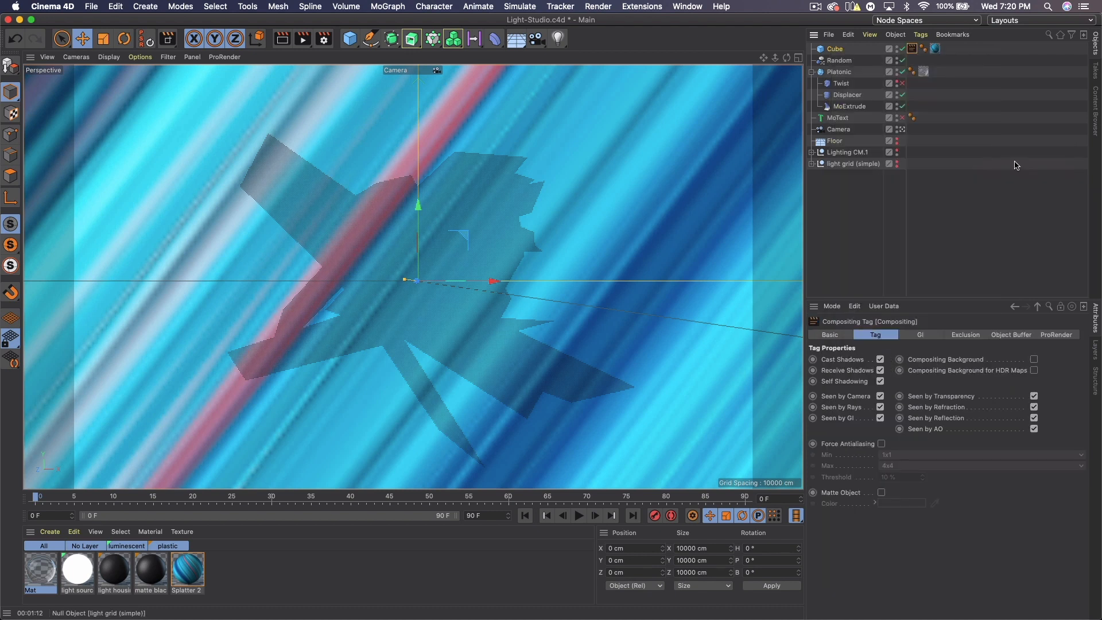
{"action": "left_click", "coordinate": [880, 396]}
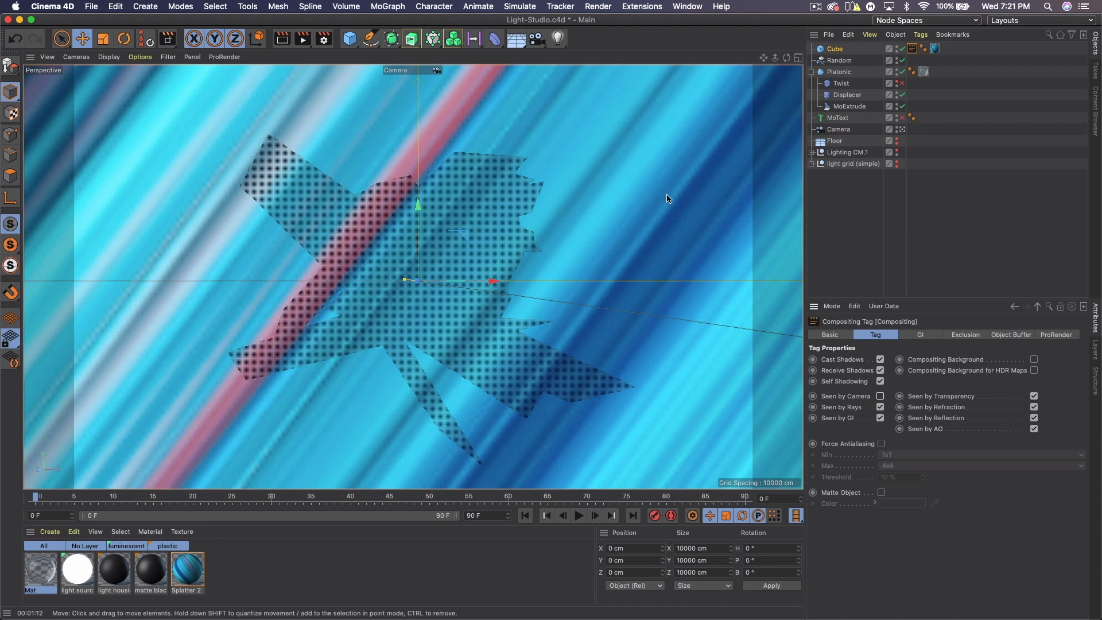
- Set the Reflection Depth to 10 in the render options
{"action": "left_click", "coordinate": [46, 577]}
{"action": "left_click", "coordinate": [324, 39]}
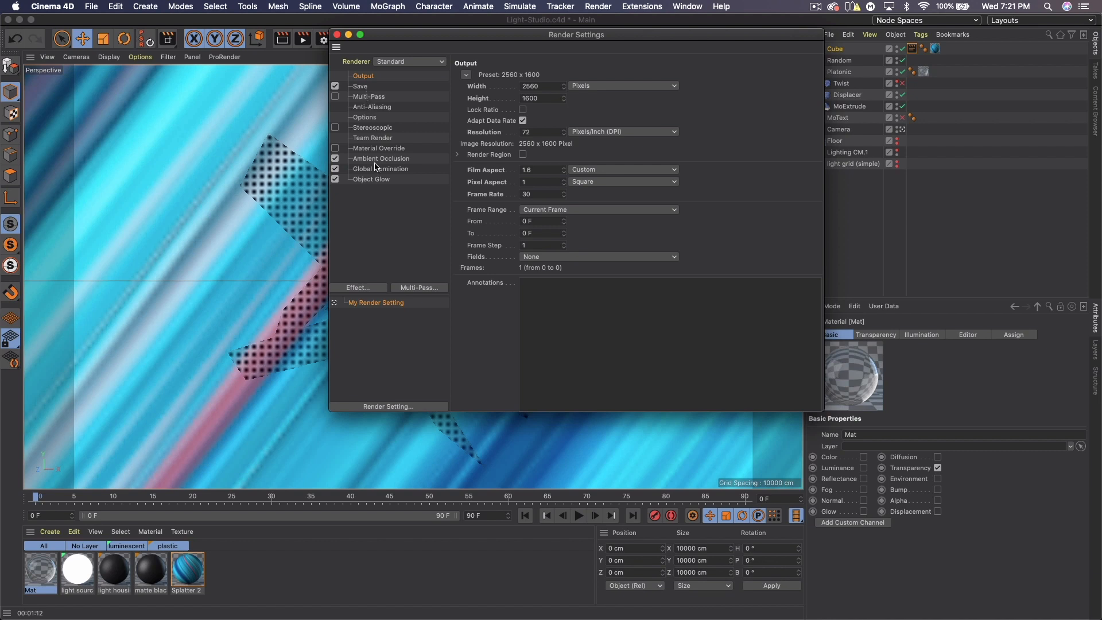
{"action": "left_click", "coordinate": [372, 118]}
{"action": "left_click", "coordinate": [656, 99]}
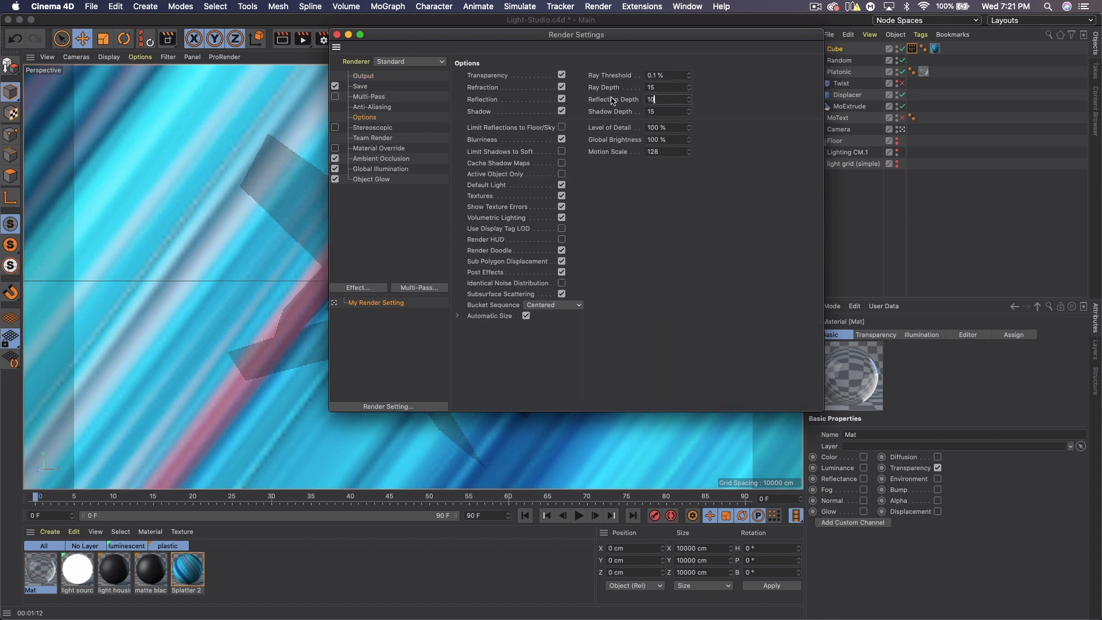
{"action": "key", "text": "Return"}
- Change the render anti-aliasing from Geometry to Best and close the render settings
{"action": "left_click", "coordinate": [370, 107]}
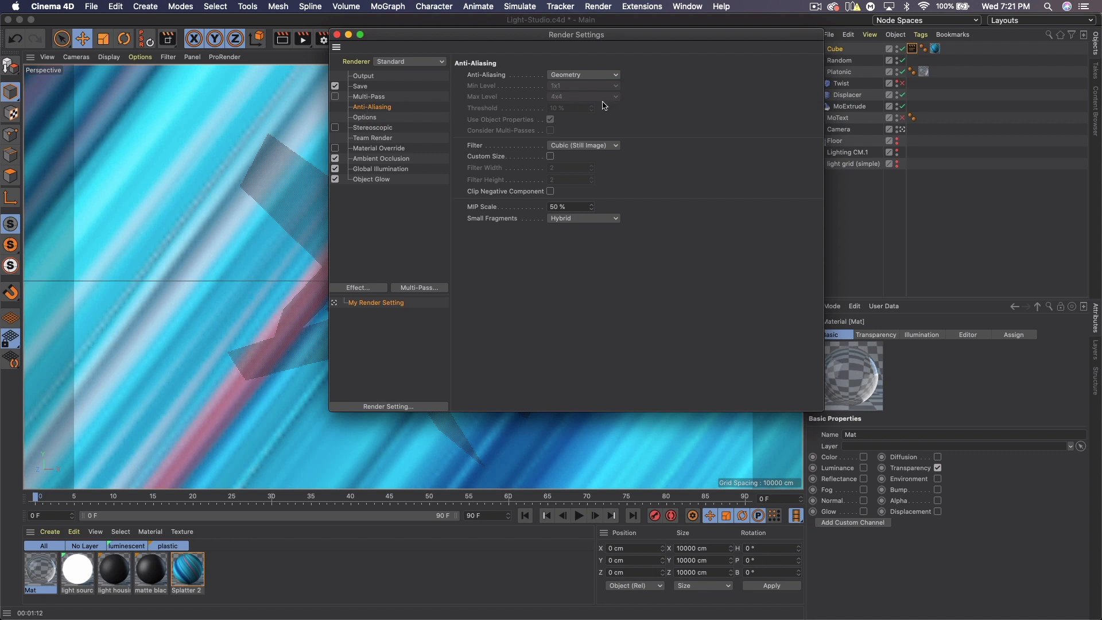
{"action": "left_click", "coordinate": [573, 76]}
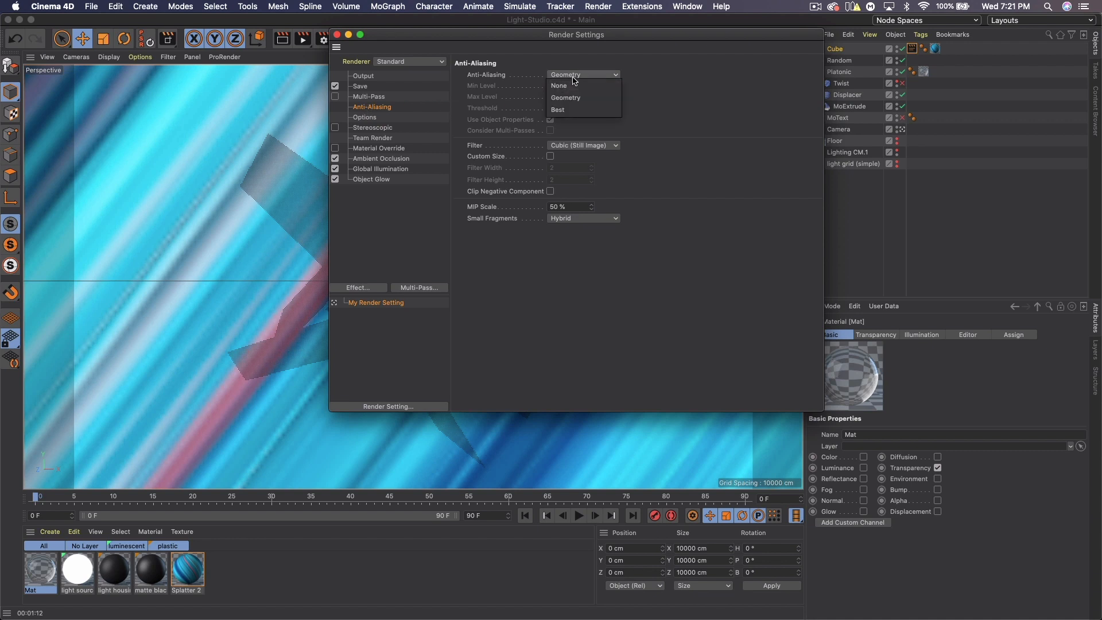
{"action": "left_click", "coordinate": [567, 109]}
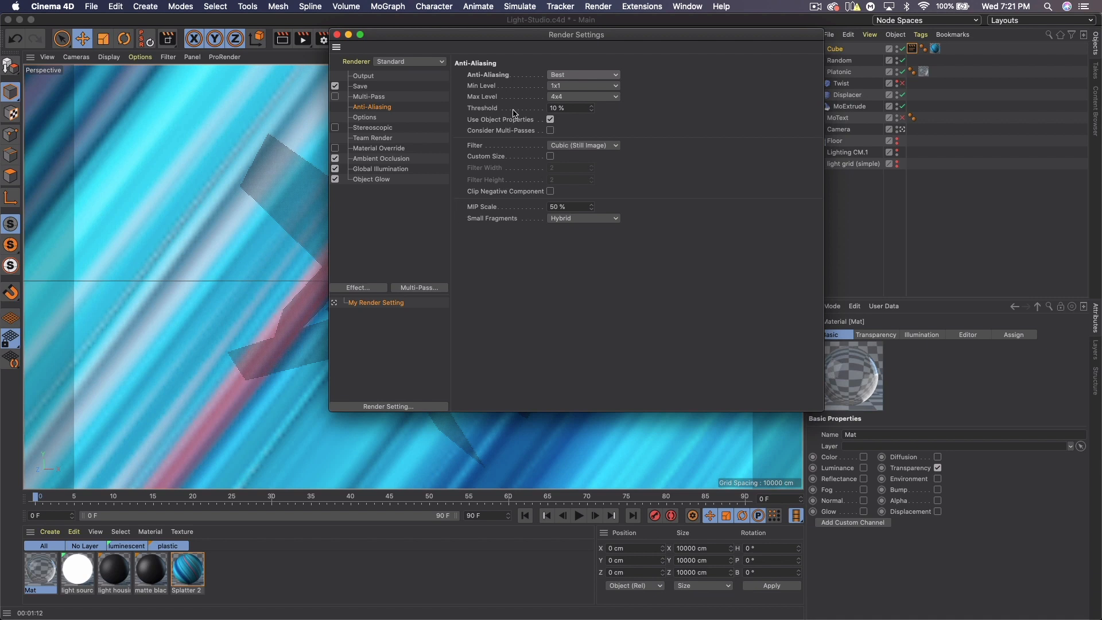
{"action": "left_click", "coordinate": [337, 35]}
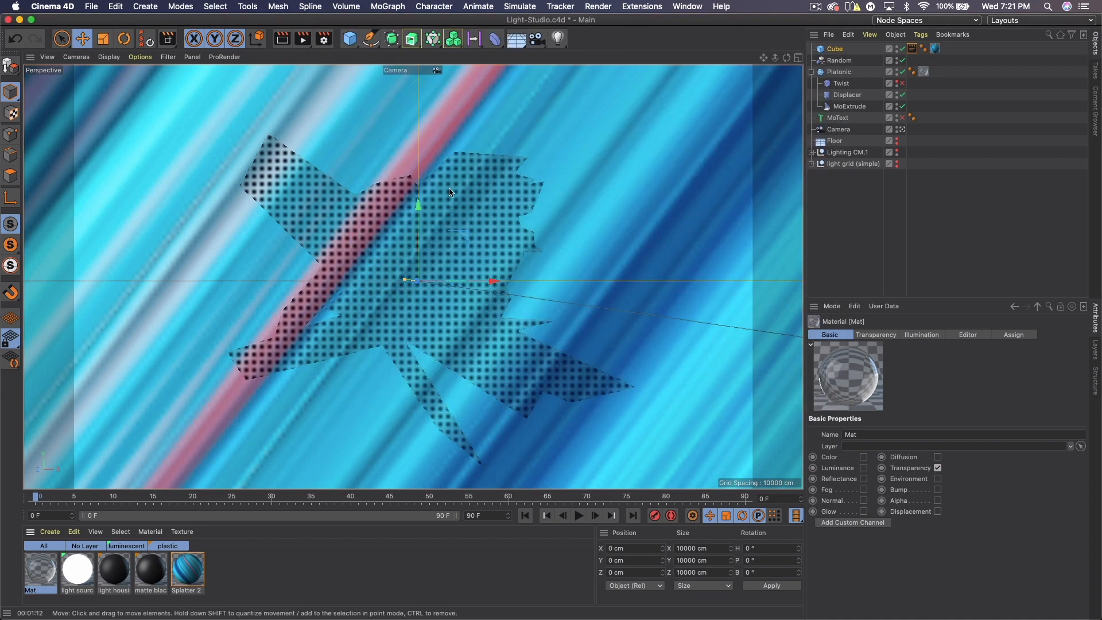
- Render a small region at the crystal's upper edge to check the updated compositing and render settings
{"action": "left_click", "coordinate": [303, 39]}
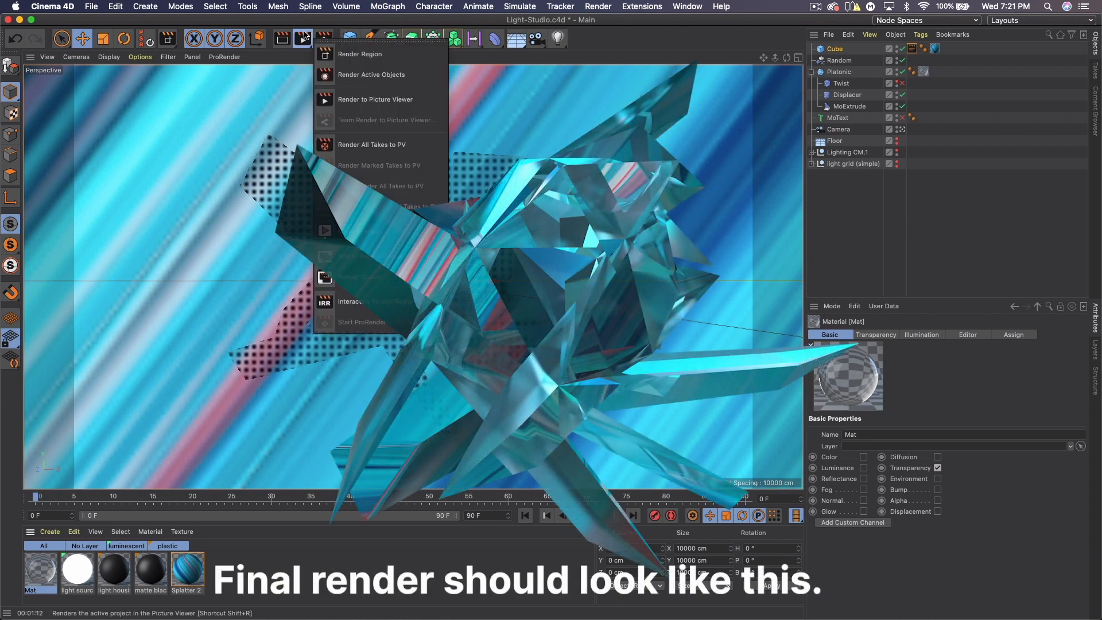
{"action": "left_click", "coordinate": [331, 52]}
{"action": "left_click_drag", "start_coordinate": [445, 148], "coordinate": [526, 186]}
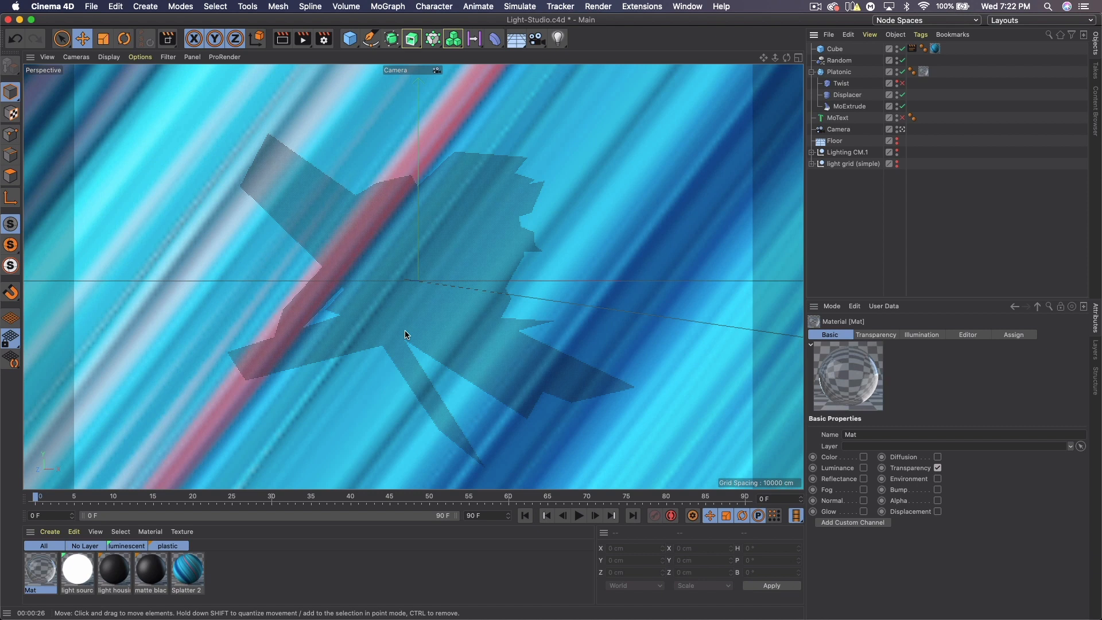
{"action": "double_click", "coordinate": [189, 573]}
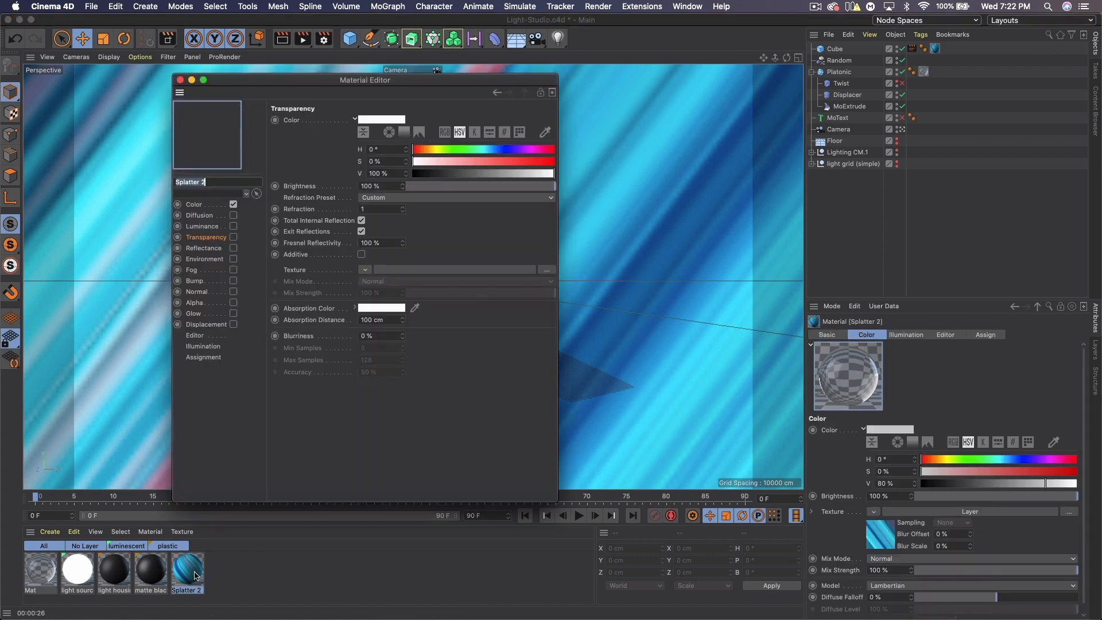
{"action": "left_click", "coordinate": [180, 81]}
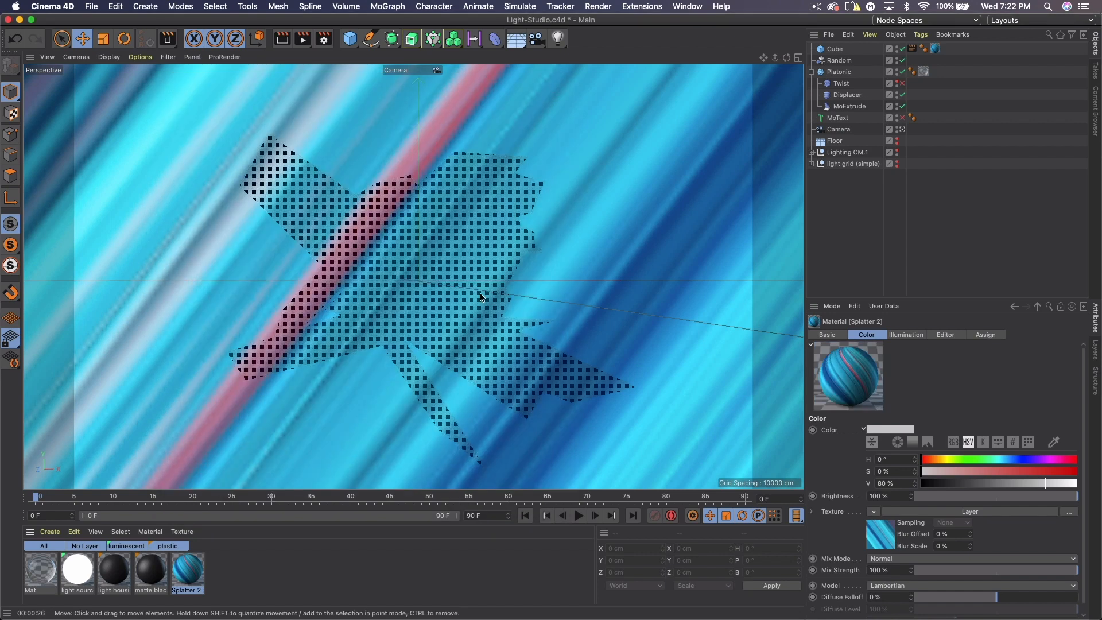
- Duplicate the transparent Mat material and open the copy's settings
{"action": "left_click", "coordinate": [40, 580]}
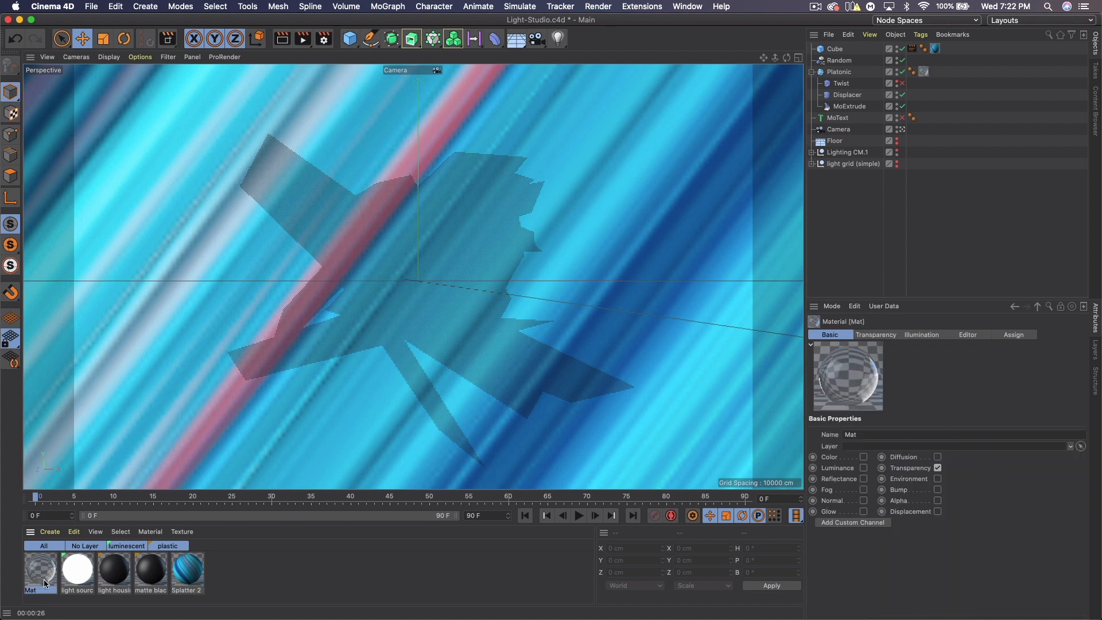
{"action": "key", "text": "super+c"}
{"action": "key", "text": "super+v"}
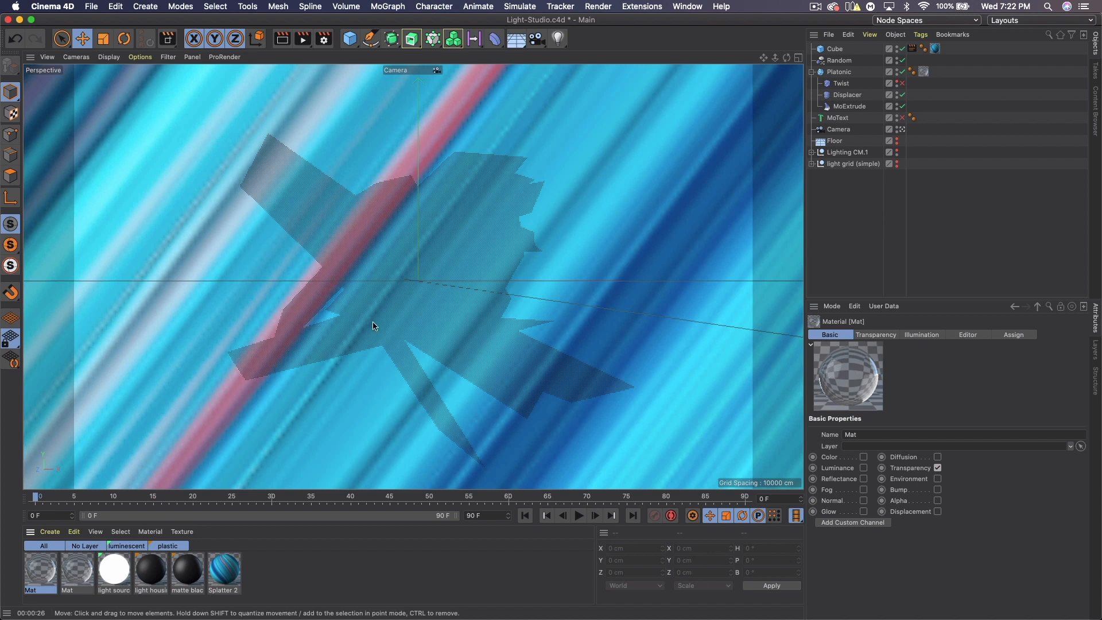
{"action": "double_click", "coordinate": [42, 571]}
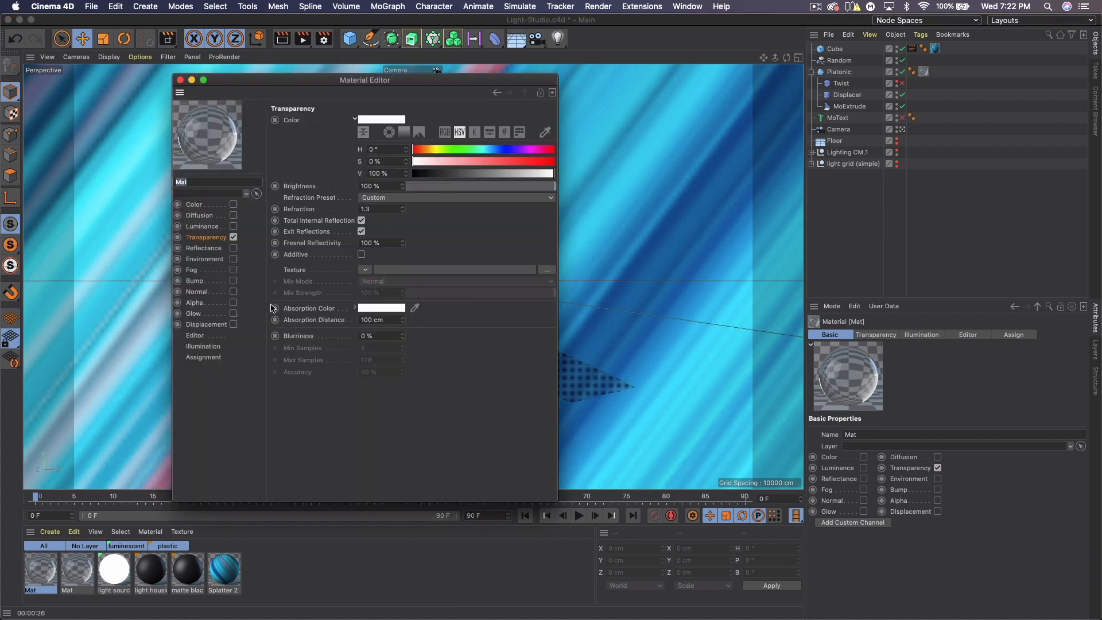
- Enable Reflectance on the duplicated Mat material and load a Spectral shader as the Default Specular layer's color texture
{"action": "left_click_drag", "start_coordinate": [238, 81], "coordinate": [297, 77]}
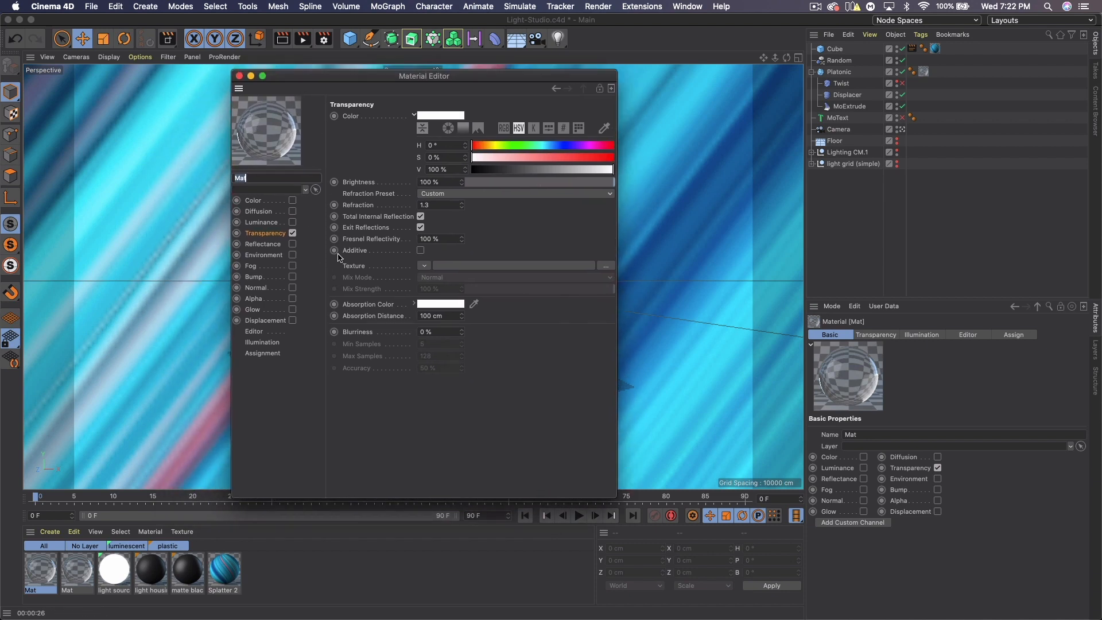
{"action": "left_click", "coordinate": [293, 244]}
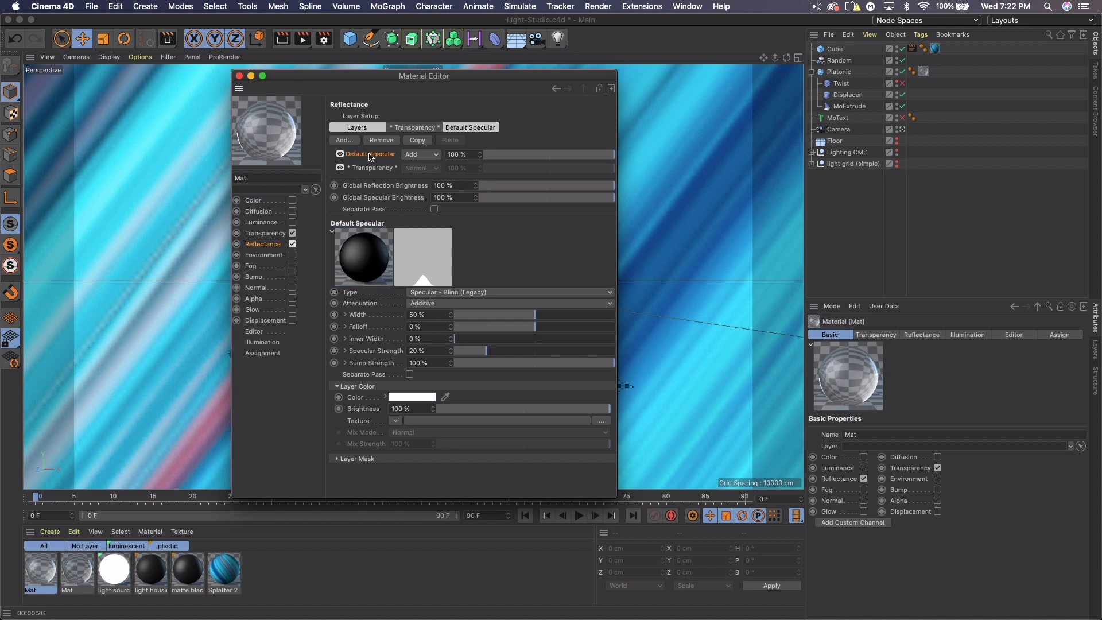
{"action": "left_click", "coordinate": [395, 421]}
{"action": "mouse_move", "coordinate": [414, 344]}
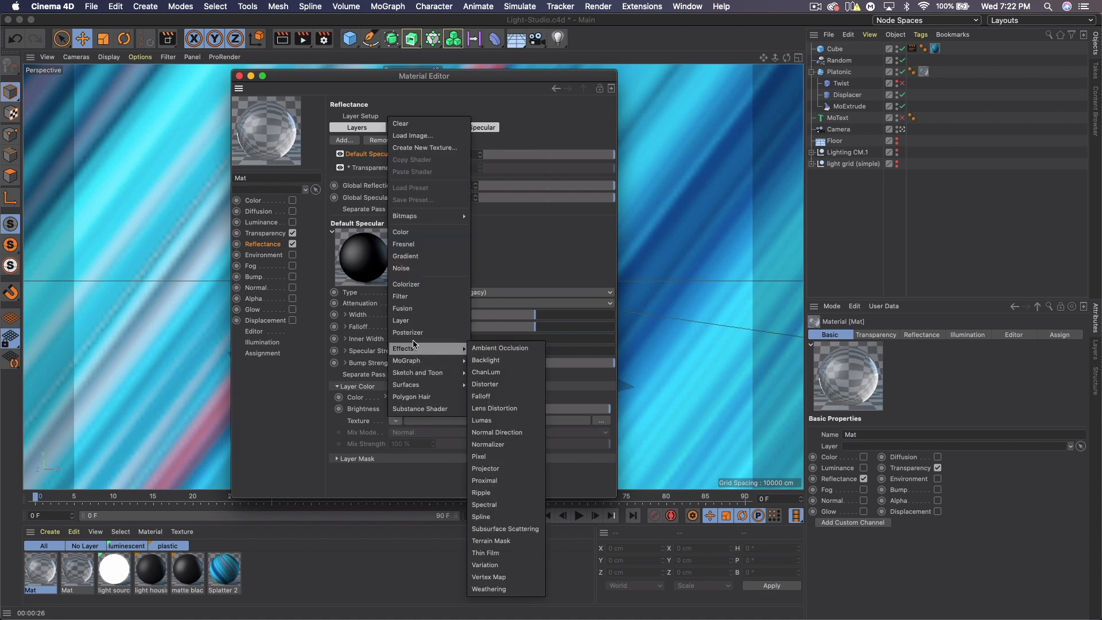
{"action": "left_click", "coordinate": [493, 504]}
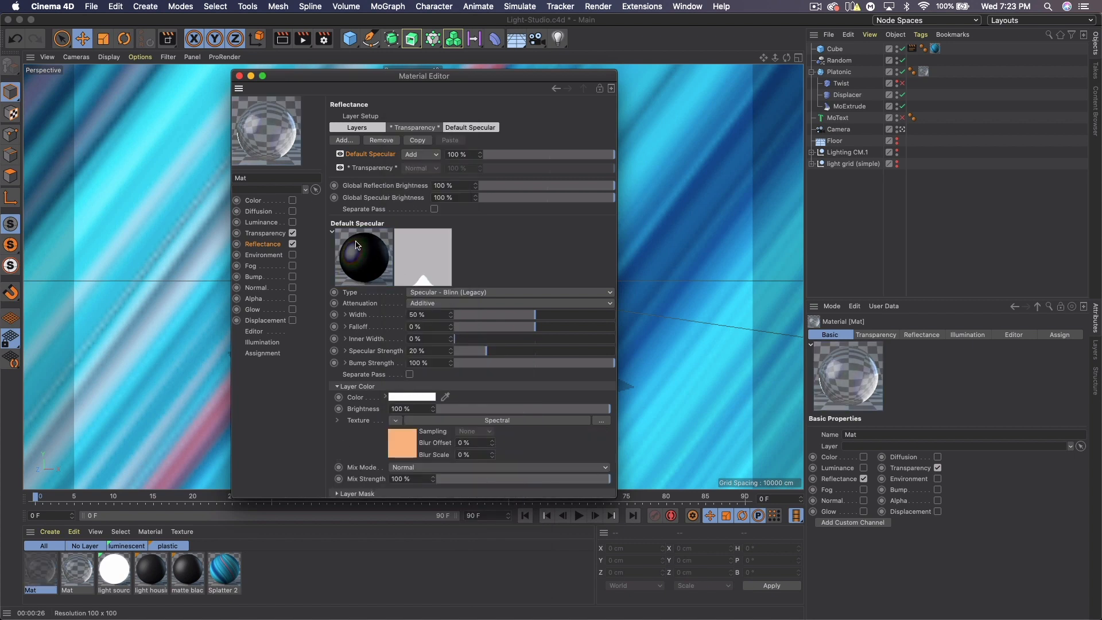
- Examine the Spectral shader's effect on the material preview with the Transparency channel temporarily turned off
{"action": "left_click", "coordinate": [403, 451]}
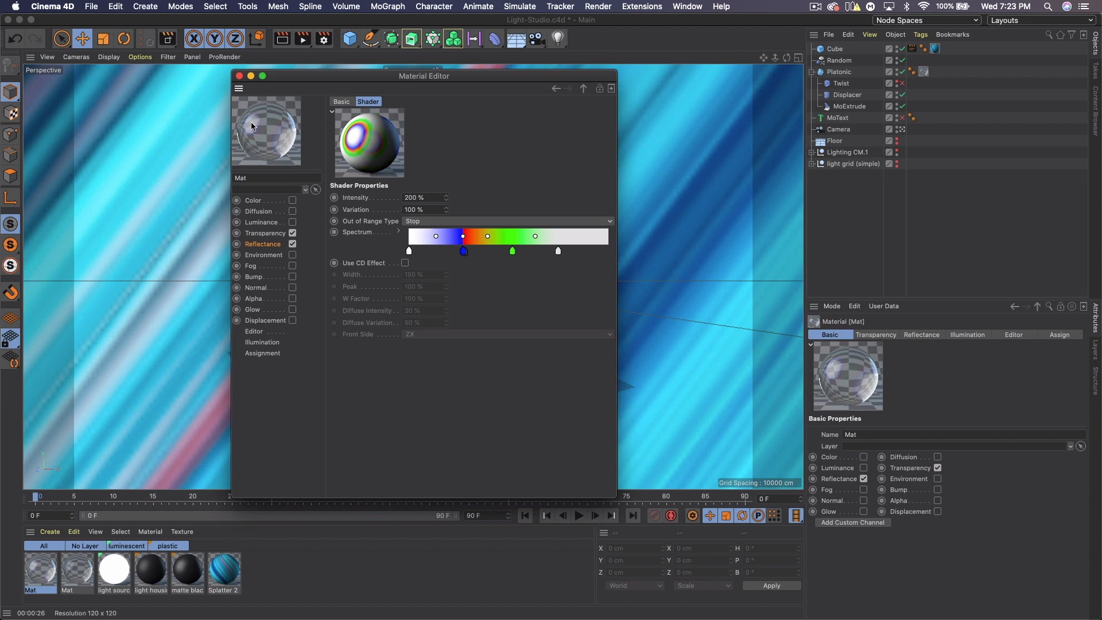
{"action": "left_click", "coordinate": [292, 233]}
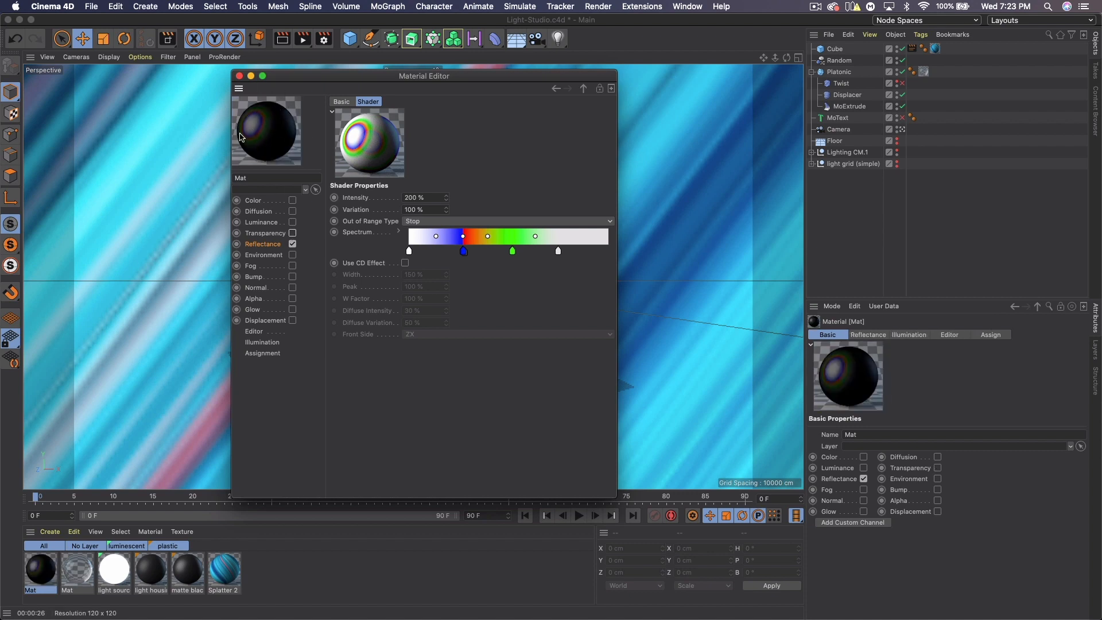
{"action": "left_click", "coordinate": [292, 233]}
{"action": "left_click", "coordinate": [270, 244]}
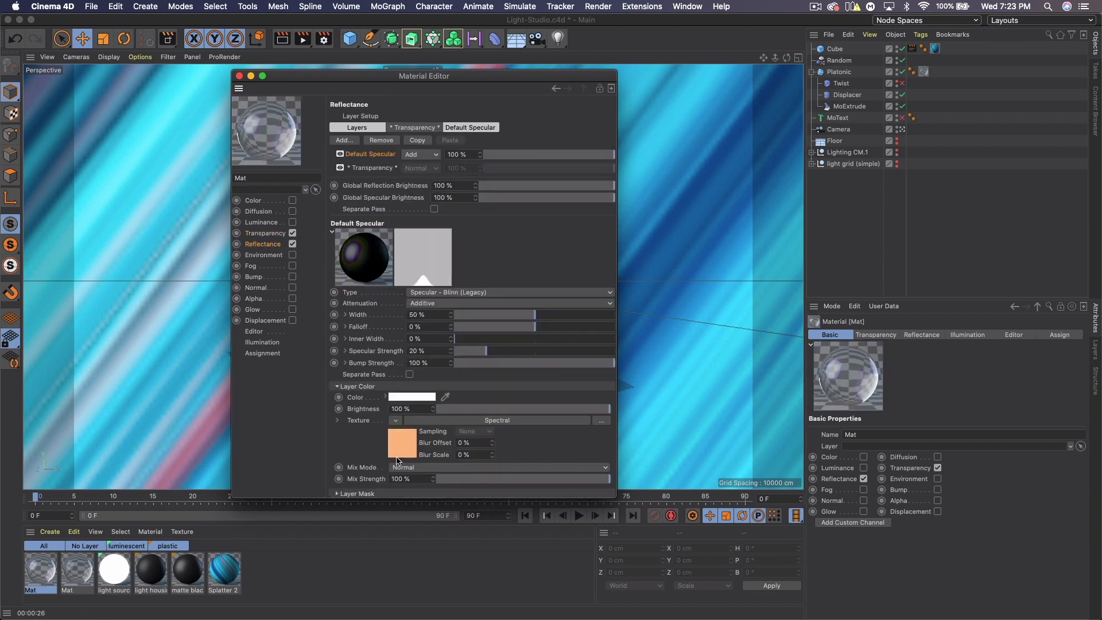
- Set the Spectral shader's Intensity to 600% and Variation to 200%
{"action": "left_click", "coordinate": [396, 457]}
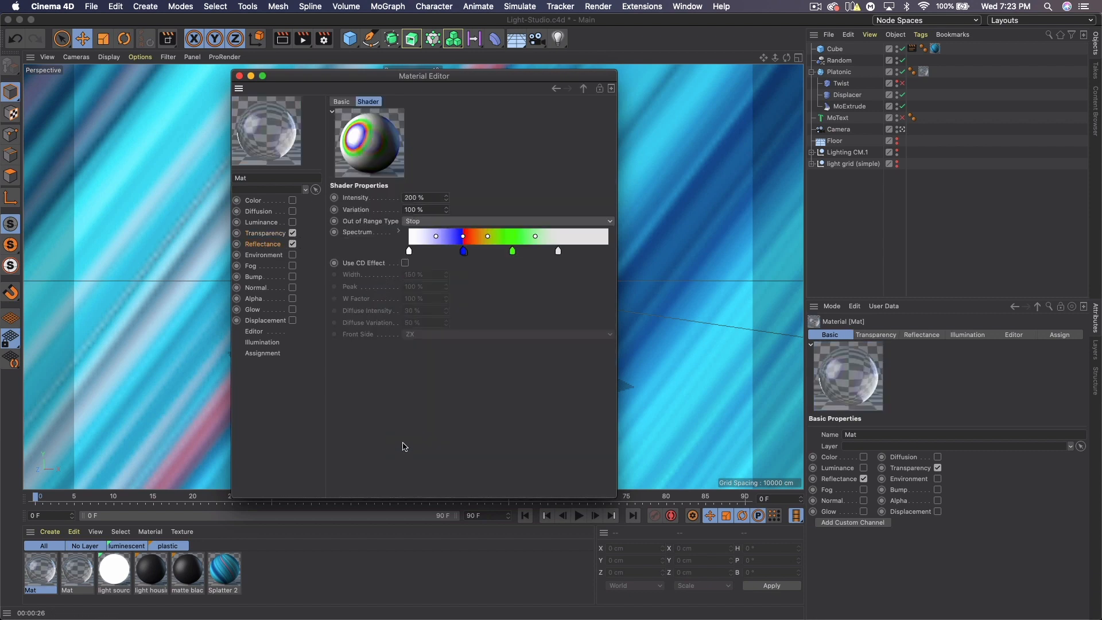
{"action": "double_click", "coordinate": [442, 197]}
{"action": "type", "text": "600"}
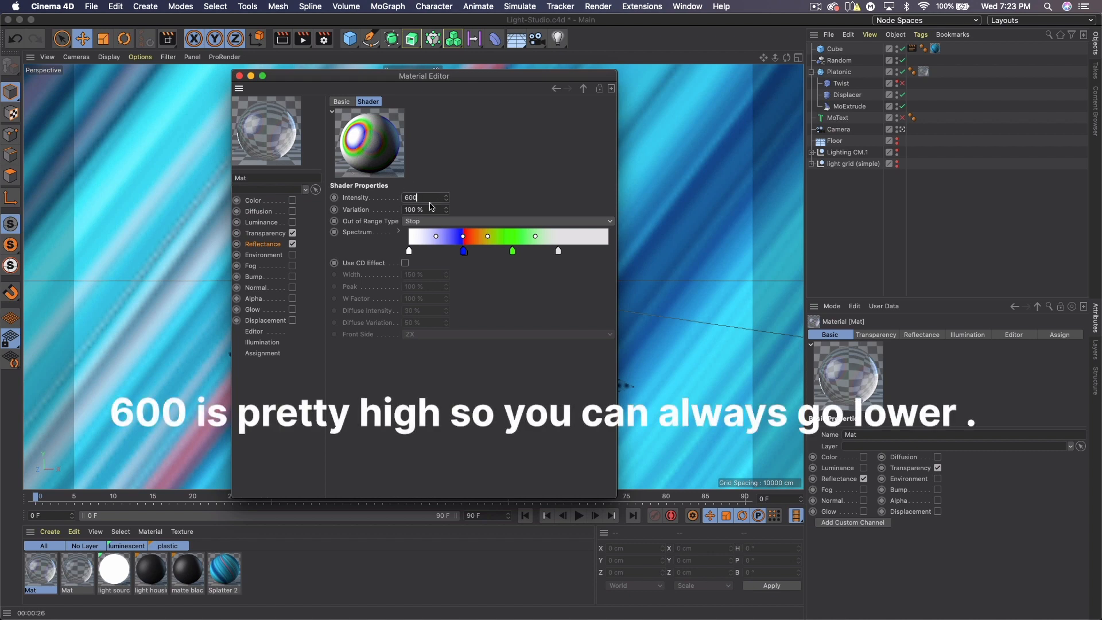
{"action": "key", "text": "Tab"}
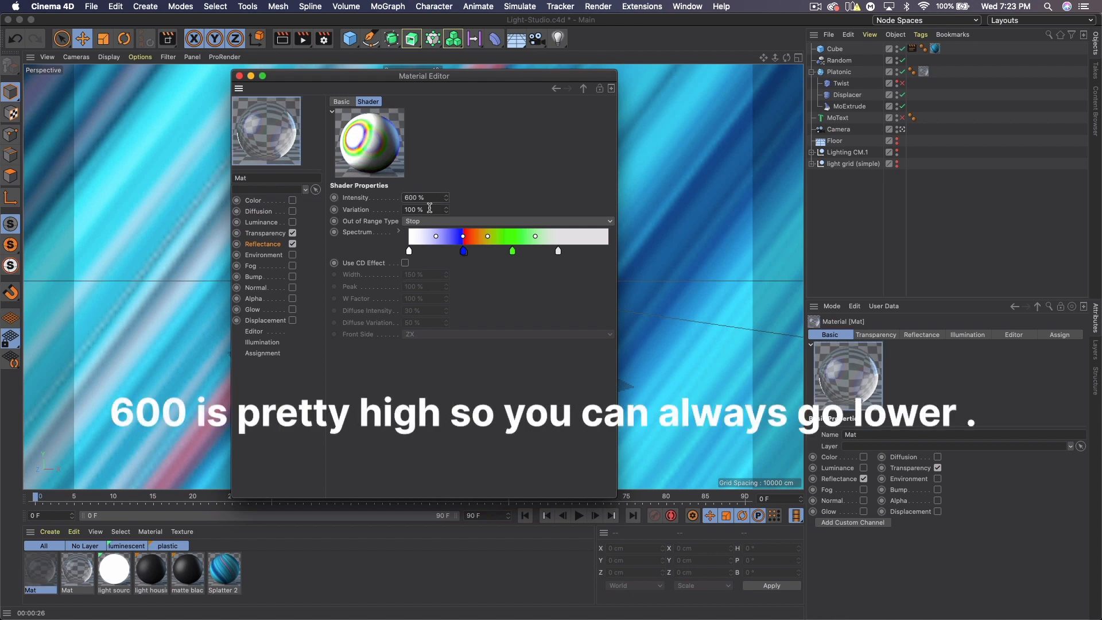
{"action": "type", "text": "200"}
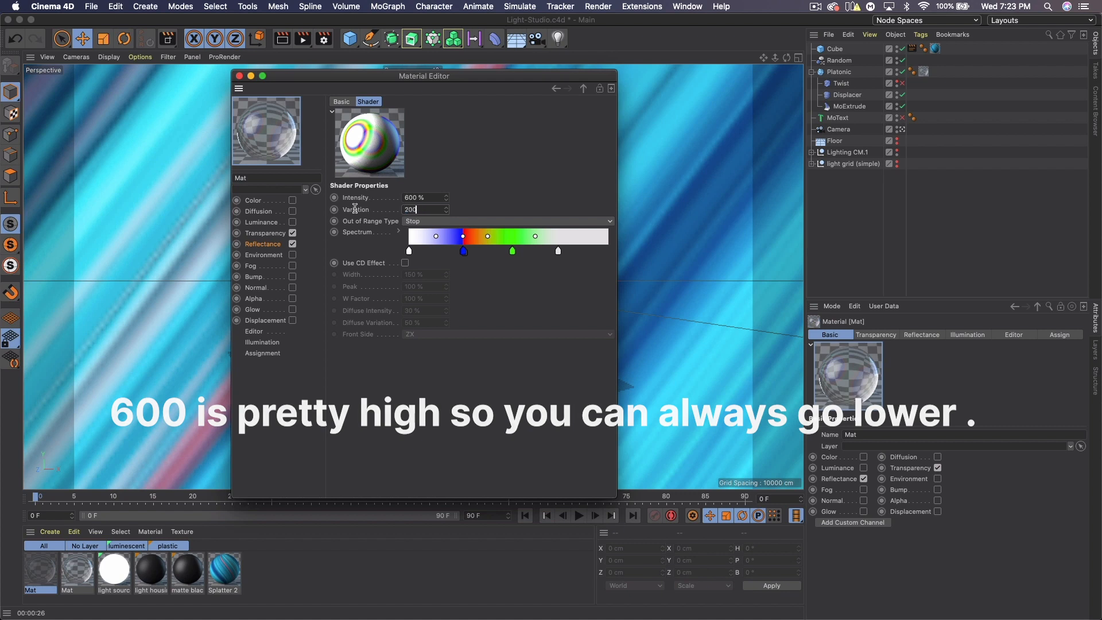
{"action": "key", "text": "Return"}
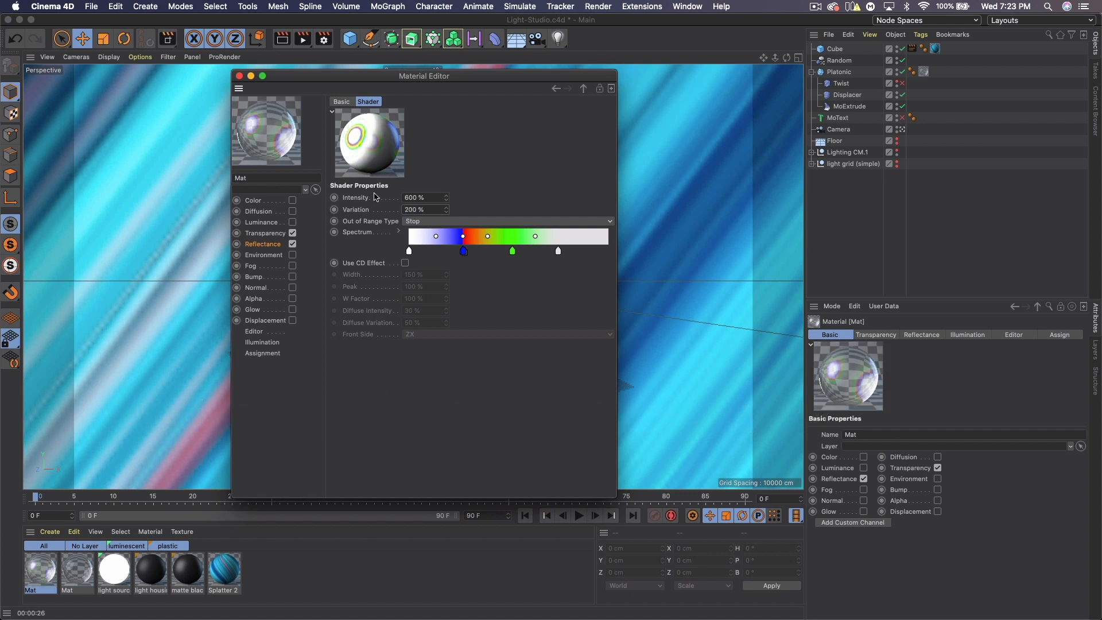
- Compare the Tiling and Mirror out-of-range types in the Spectral shader and keep Tiling
{"action": "left_click", "coordinate": [422, 223]}
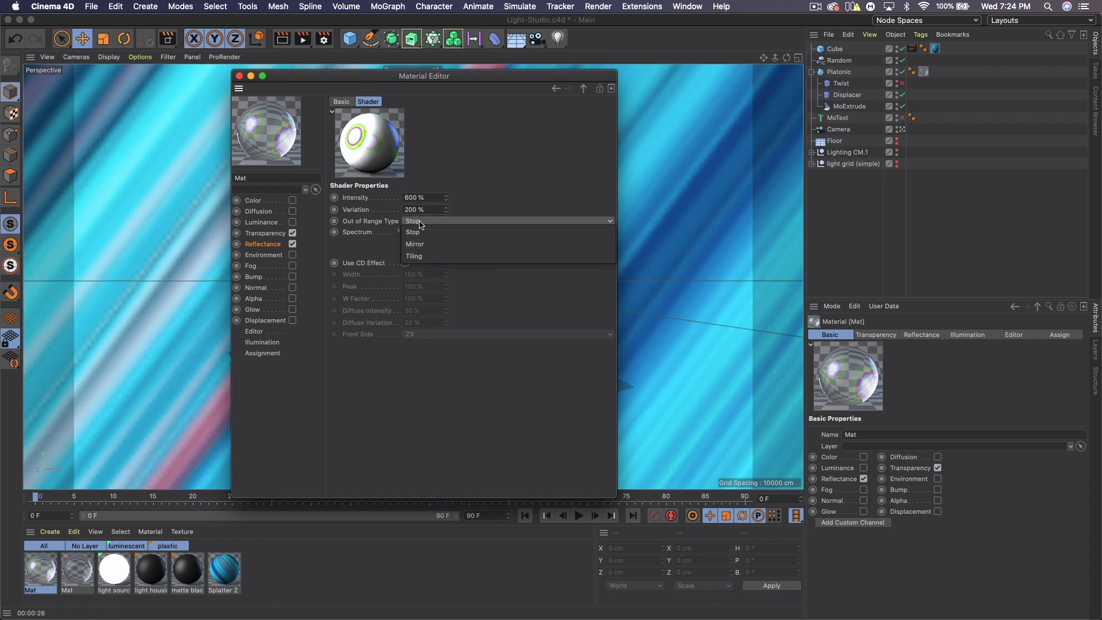
{"action": "left_click", "coordinate": [414, 256]}
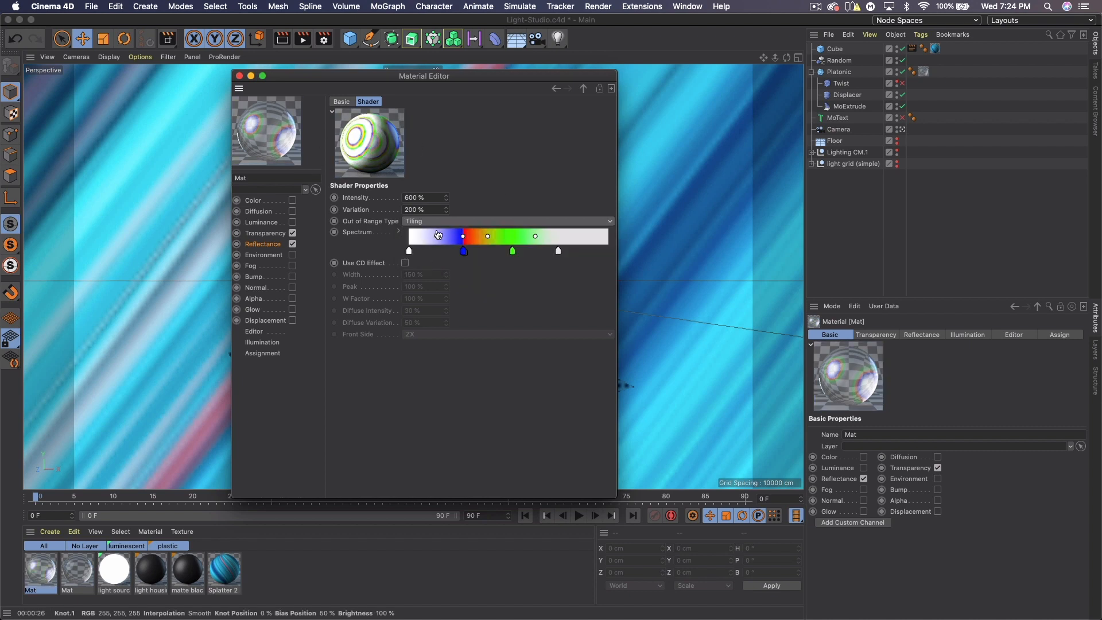
{"action": "left_click", "coordinate": [425, 222]}
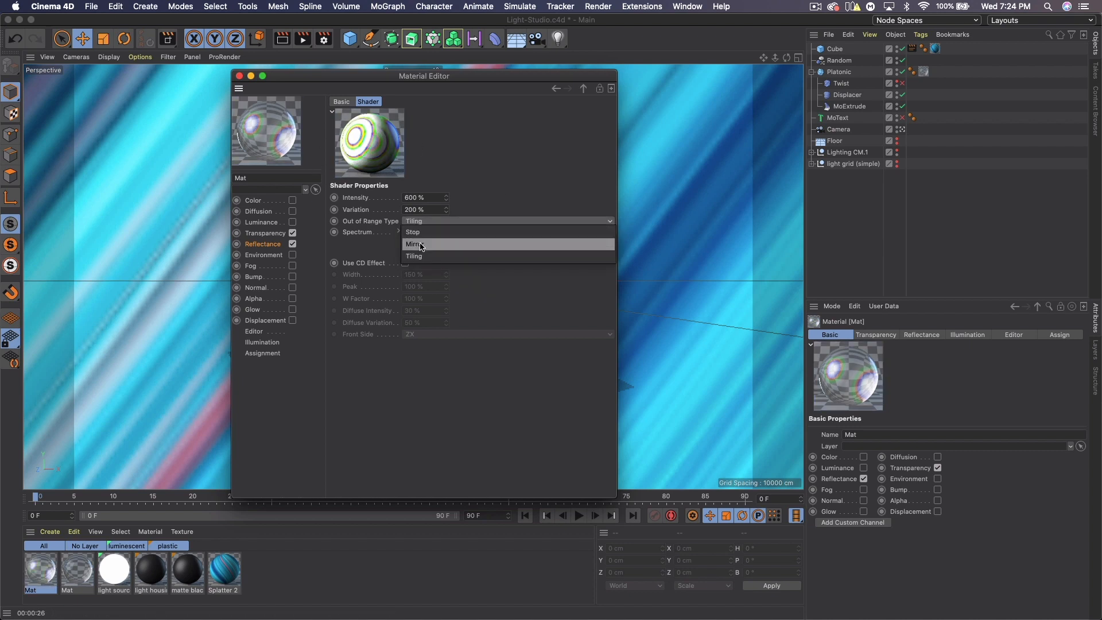
{"action": "left_click", "coordinate": [421, 241]}
{"action": "left_click", "coordinate": [426, 223]}
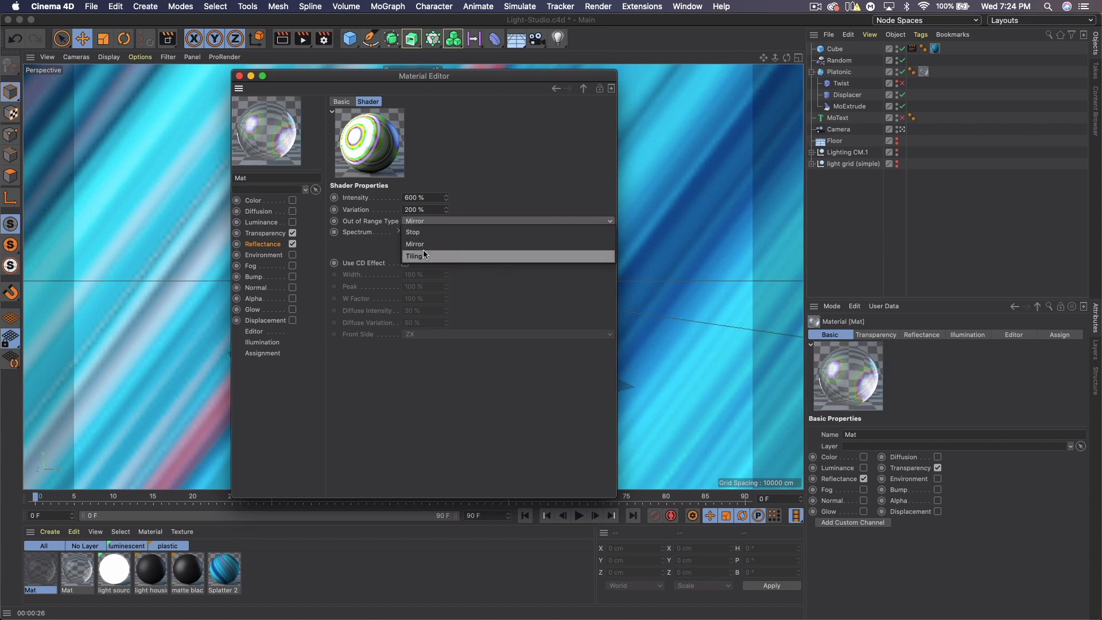
{"action": "left_click", "coordinate": [422, 249]}
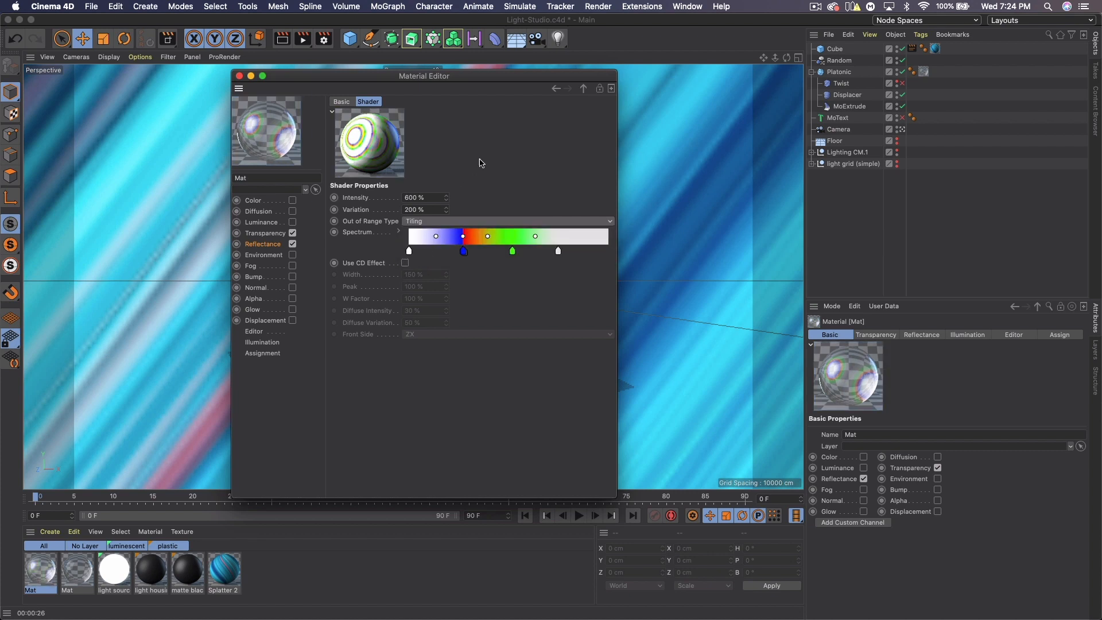
- Spread the spectrum knots to blue at about 13%, red 30%, green and white near the end, and add knots at about 48% and 64%
{"action": "mouse_move", "coordinate": [462, 256]}
{"action": "left_mouse_down"}
{"action": "mouse_move", "coordinate": [436, 256]}
{"action": "mouse_move", "coordinate": [469, 257]}
{"action": "left_mouse_up"}
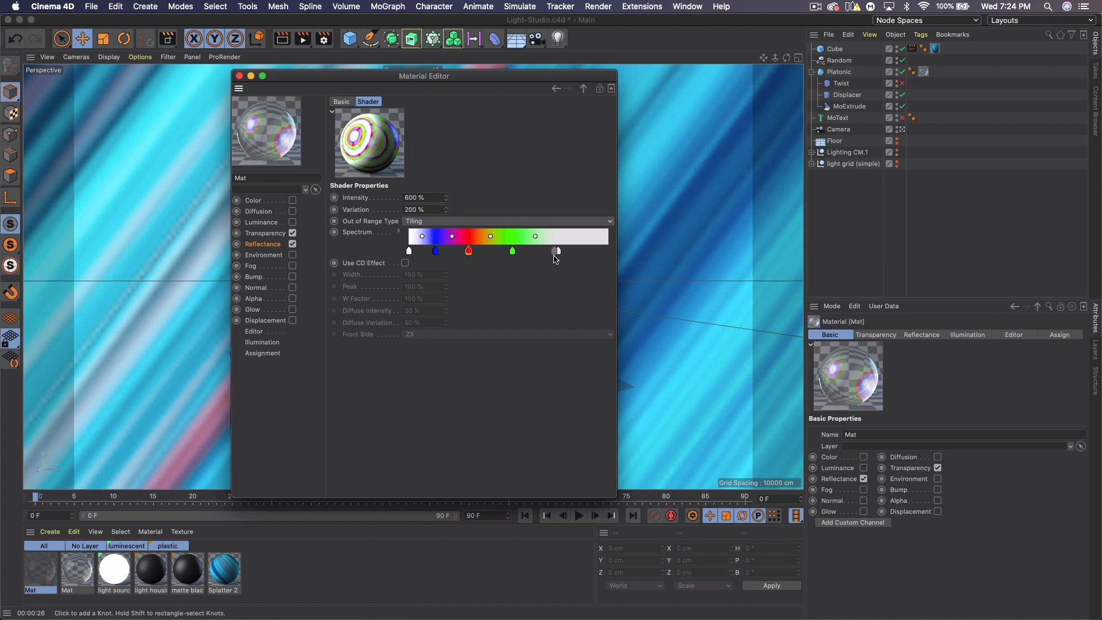
{"action": "left_click_drag", "start_coordinate": [560, 259], "coordinate": [608, 255]}
{"action": "left_click", "coordinate": [513, 255]}
{"action": "left_click_drag", "start_coordinate": [514, 256], "coordinate": [567, 256]}
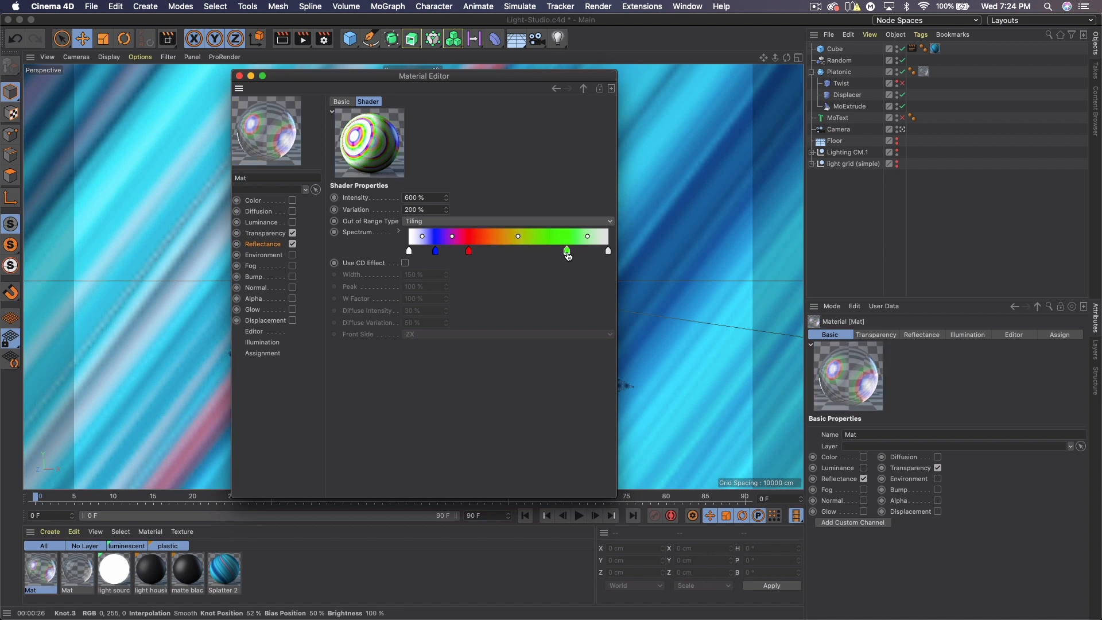
{"action": "left_click", "coordinate": [469, 252]}
{"action": "left_click_drag", "start_coordinate": [469, 257], "coordinate": [470, 257]}
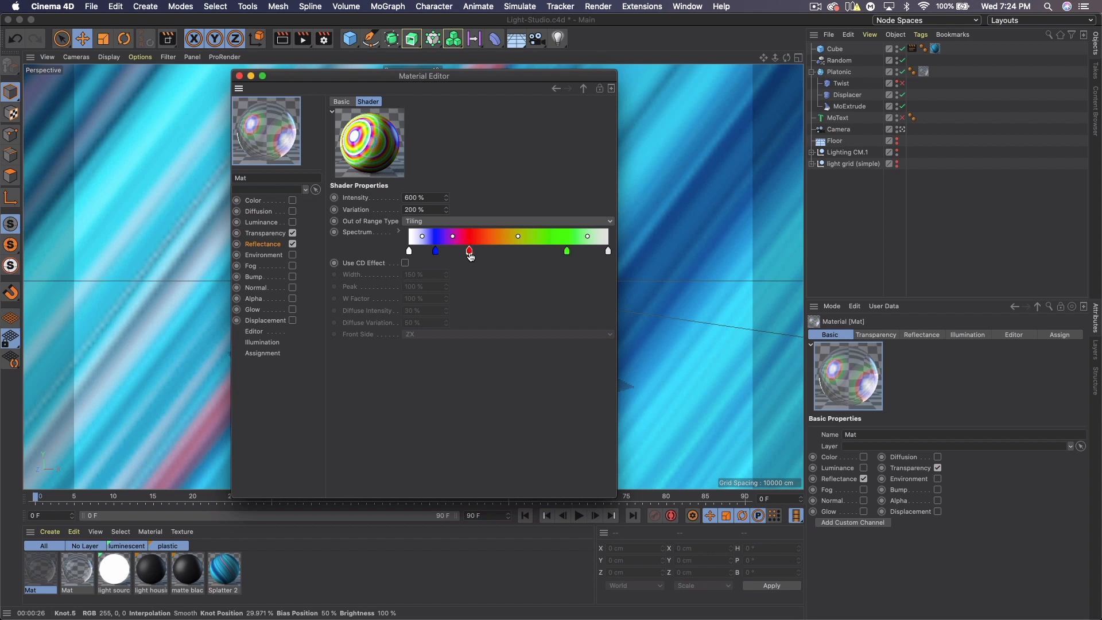
{"action": "left_click", "coordinate": [504, 252]}
{"action": "left_click", "coordinate": [535, 252]}
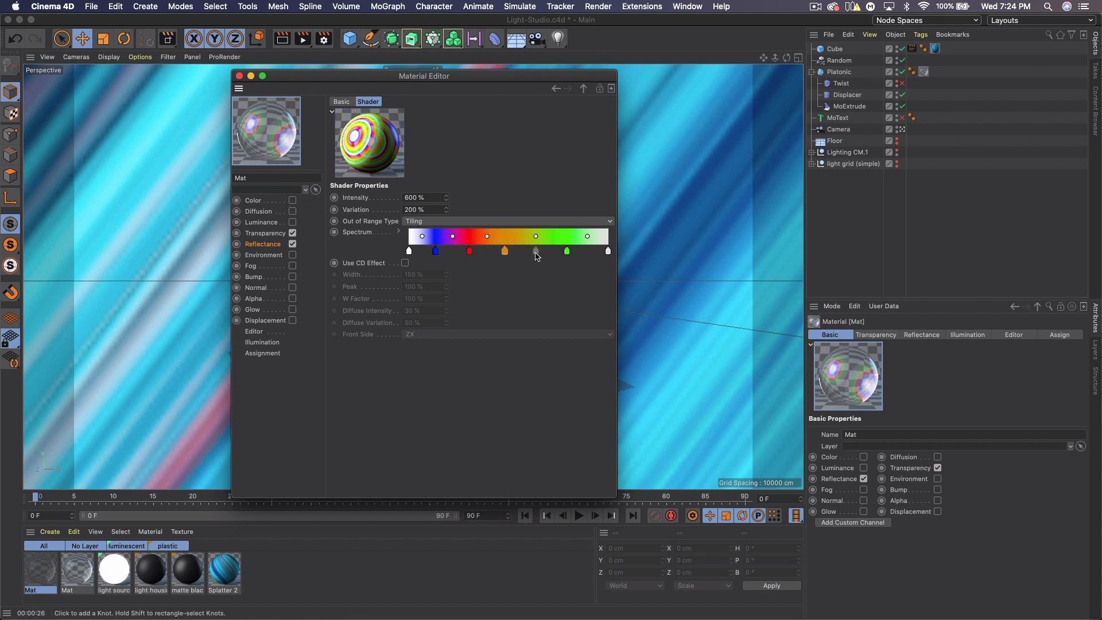
- Set the white knot at the start of the spectrum gradient to hex color B5F3FF
{"action": "double_click", "coordinate": [409, 251]}
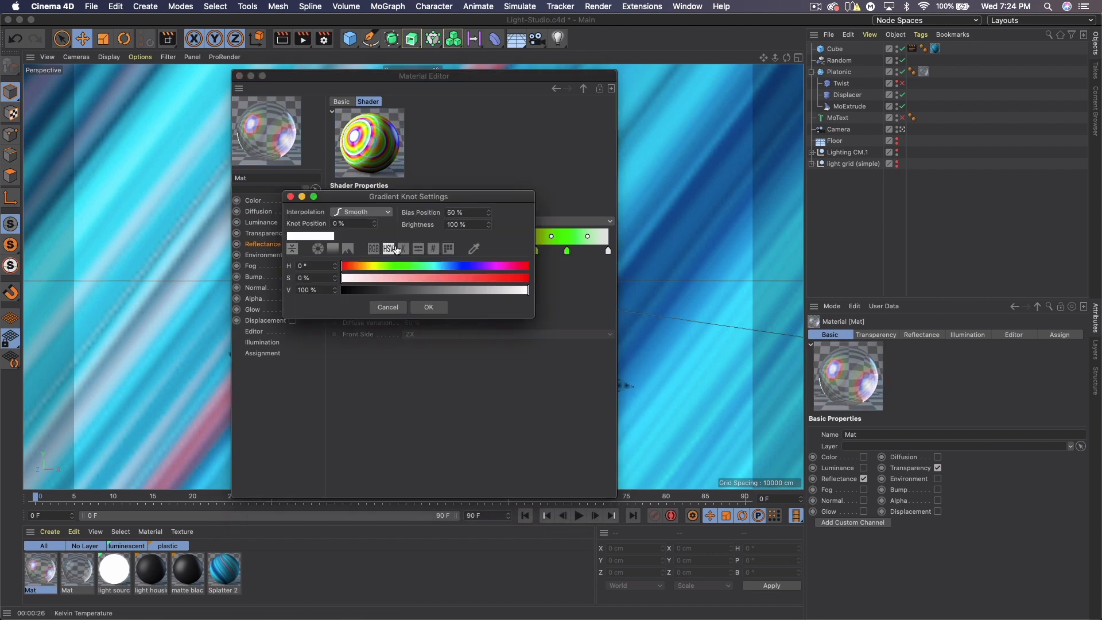
{"action": "left_click", "coordinate": [433, 248]}
{"action": "double_click", "coordinate": [336, 266]}
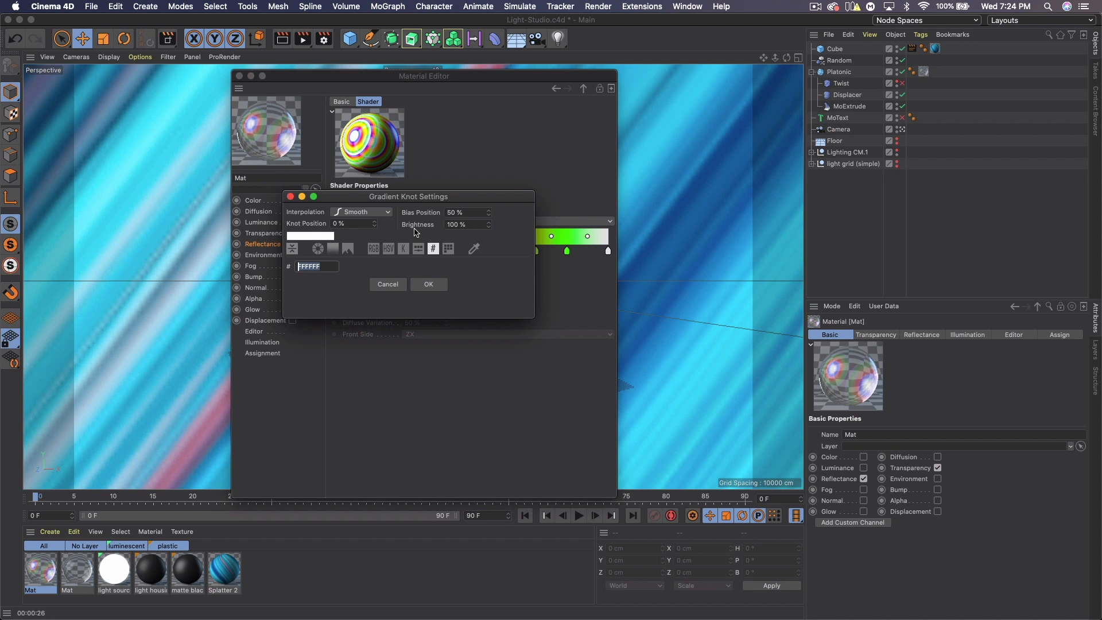
{"action": "type", "text": "b5"}
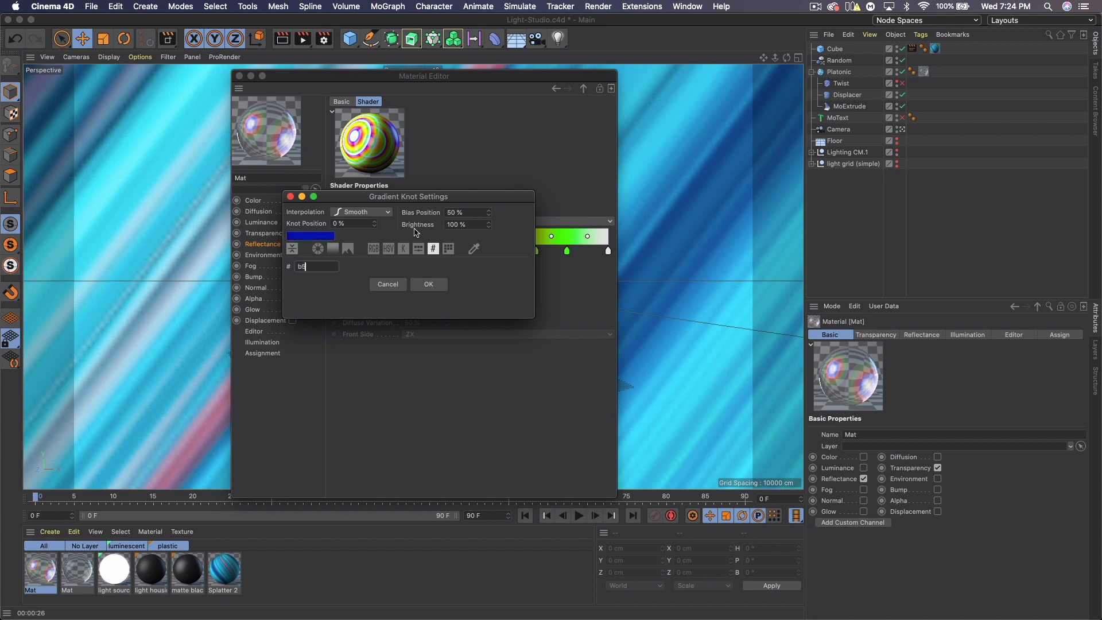
{"action": "type", "text": "f3ff"}
{"action": "left_click", "coordinate": [431, 285]}
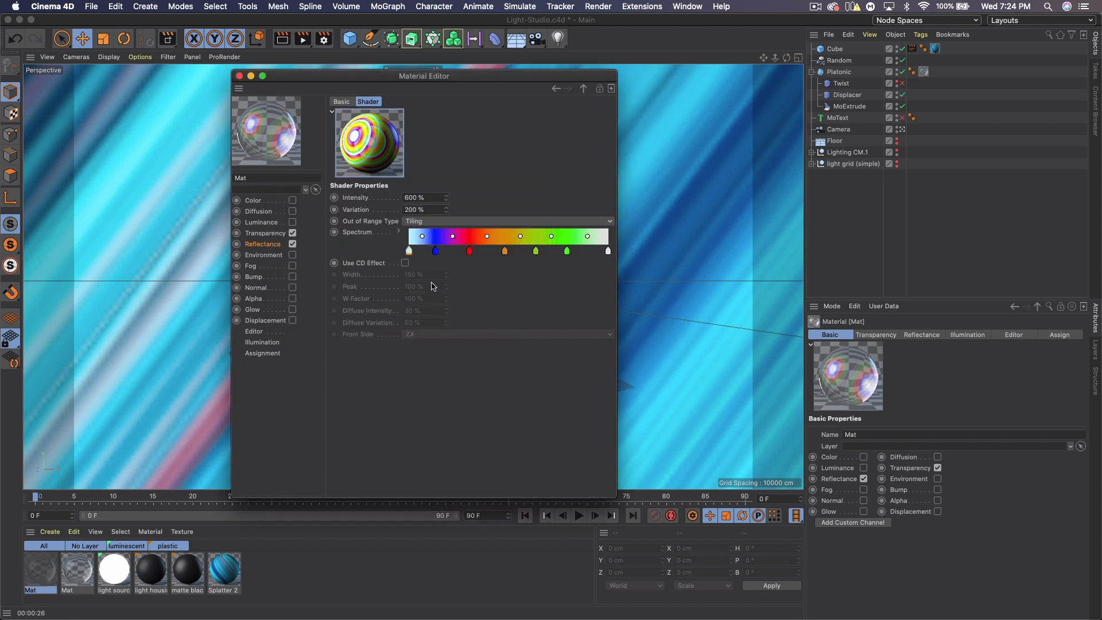
- Recolor the spectrum gradient's blue knot to a bright violet by entering a hex value
{"action": "double_click", "coordinate": [436, 254]}
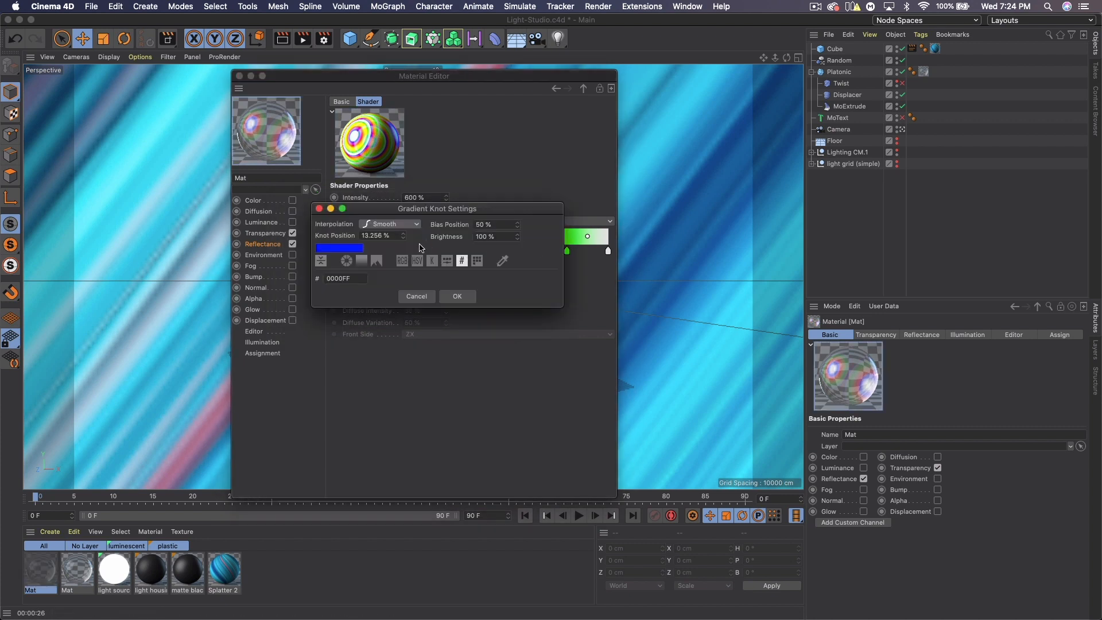
{"action": "double_click", "coordinate": [356, 275]}
{"action": "type", "text": "d"}
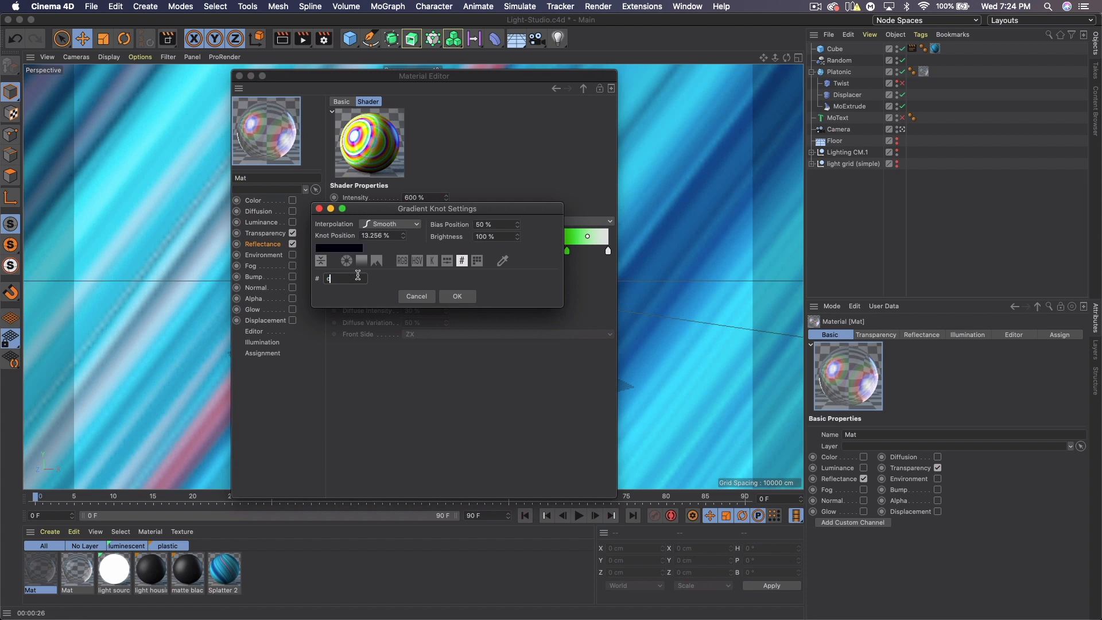
{"action": "type", "text": "1Eeff"}
{"action": "left_click", "coordinate": [457, 296]}
- Set the spectrum gradient's red knot to hex color FF7373
{"action": "double_click", "coordinate": [469, 251]}
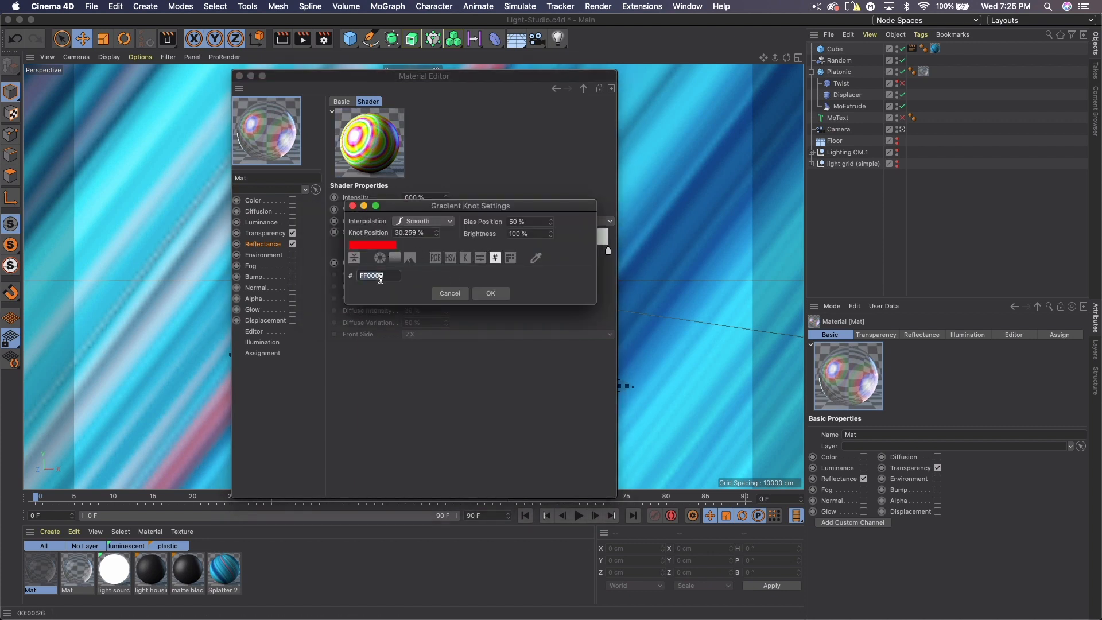
{"action": "type", "text": "ff7373"}
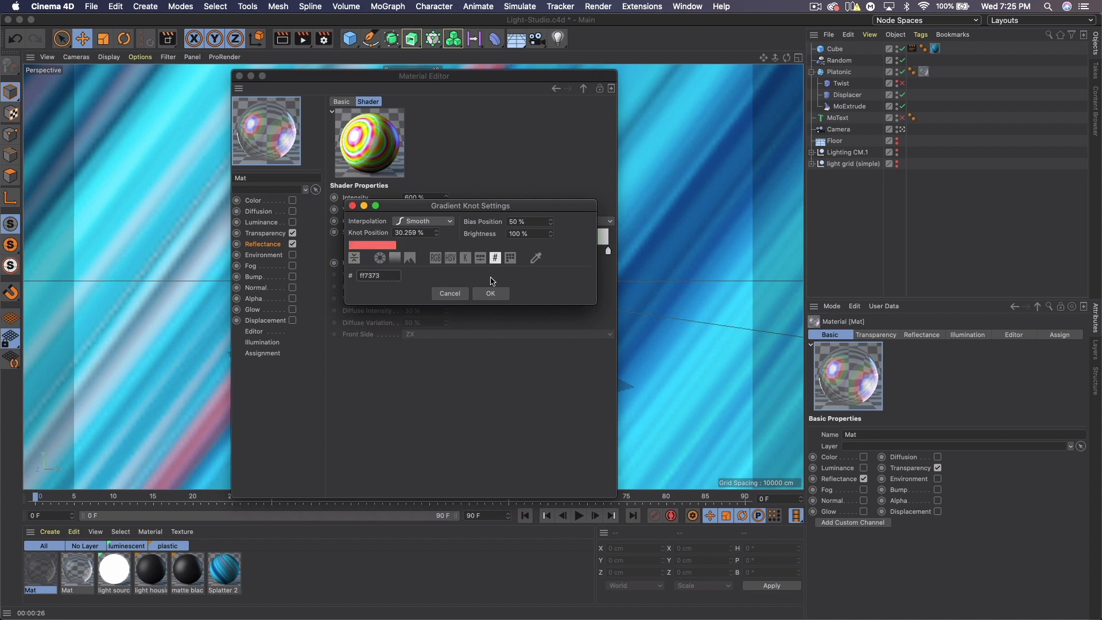
{"action": "left_click", "coordinate": [495, 296]}
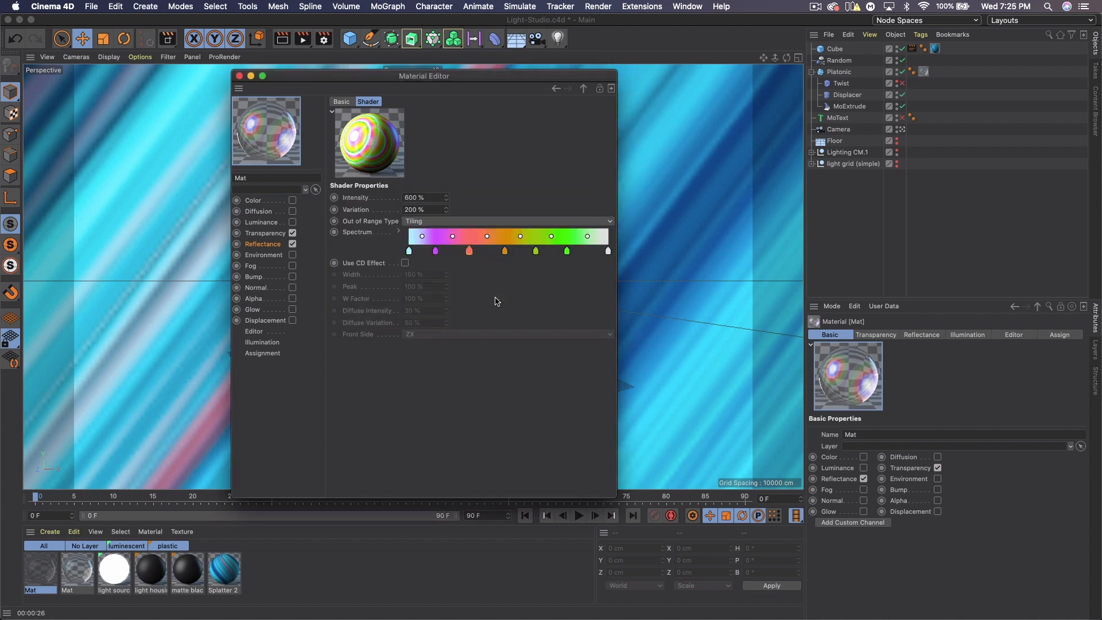
- Set the spectrum gradient's orange knot to hex color 4CEFFC
{"action": "double_click", "coordinate": [505, 251]}
{"action": "double_click", "coordinate": [408, 272]}
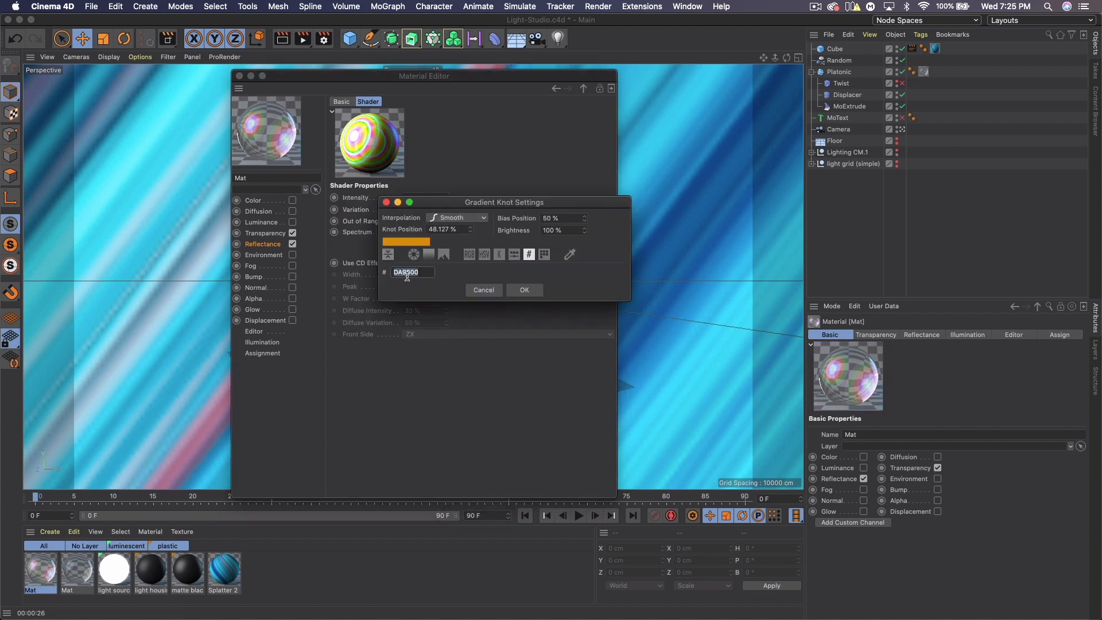
{"action": "type", "text": "4"}
{"action": "type", "text": "cef"}
{"action": "type", "text": "fc"}
{"action": "left_click", "coordinate": [524, 289]}
- Recolor the spectrum gradient's olive-green knot to a deep purple by entering a hex value
{"action": "left_click", "coordinate": [536, 252]}
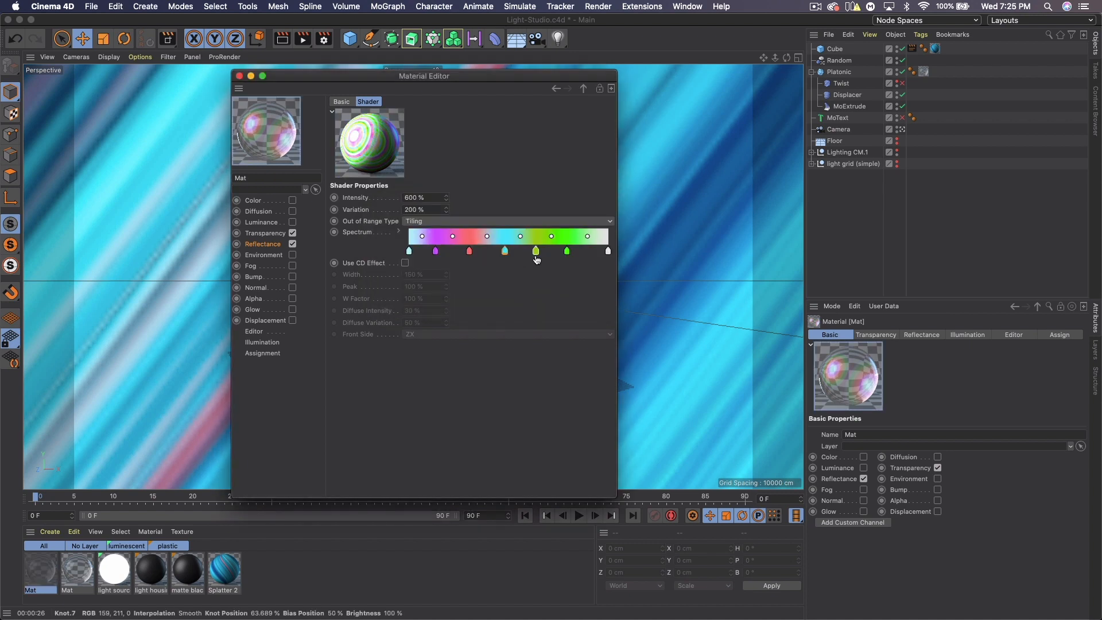
{"action": "double_click", "coordinate": [536, 256]}
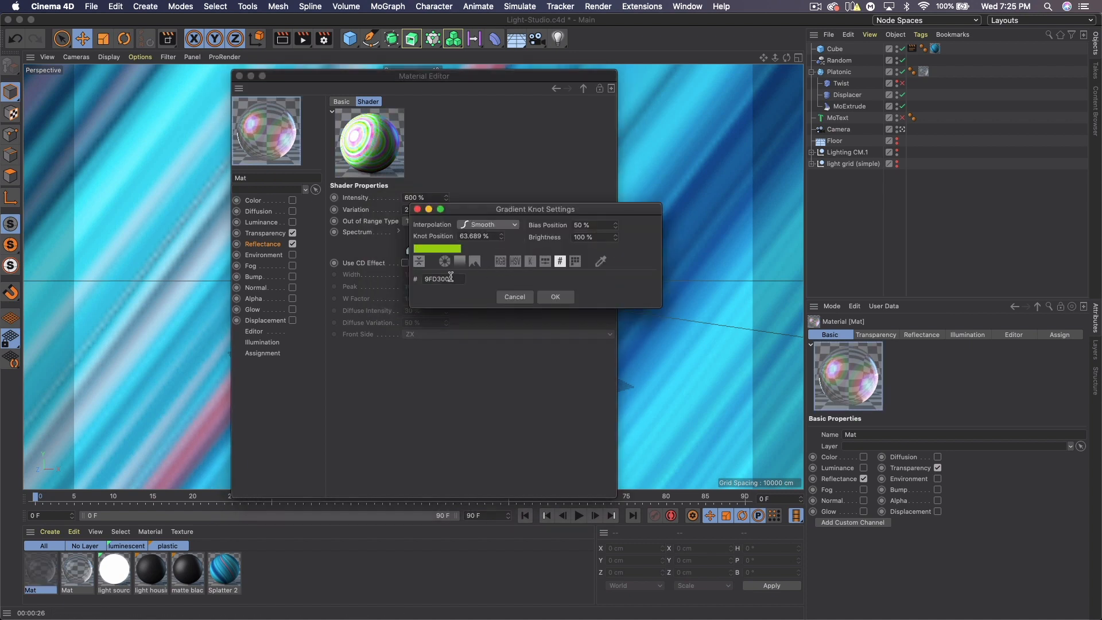
{"action": "double_click", "coordinate": [451, 278]}
{"action": "type", "text": "6"}
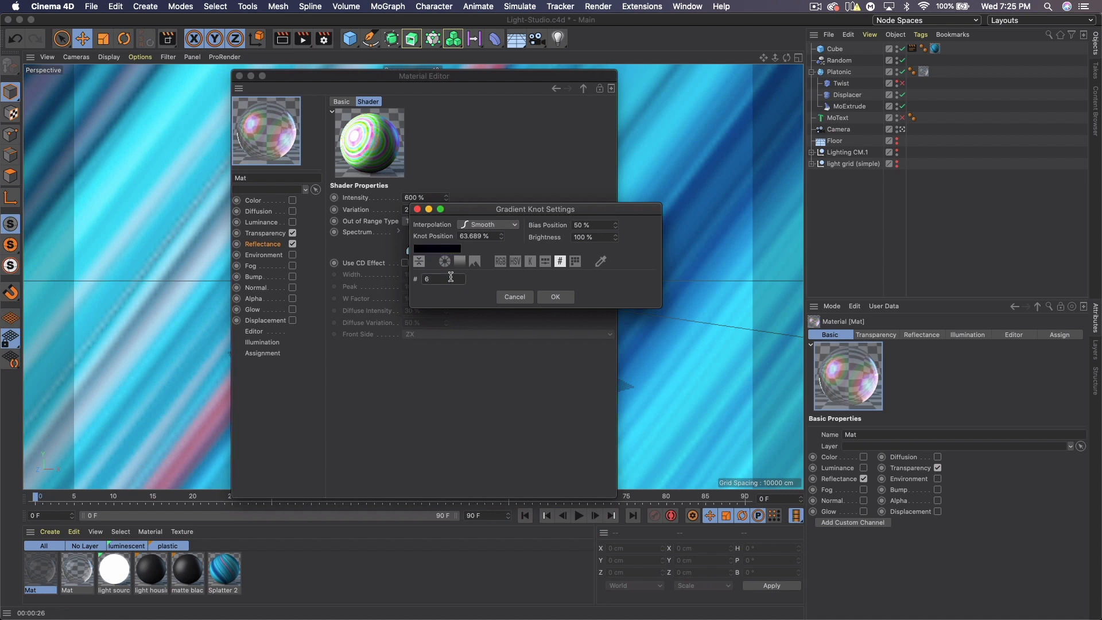
{"action": "type", "text": "400c"}
{"action": "left_click", "coordinate": [555, 297]}
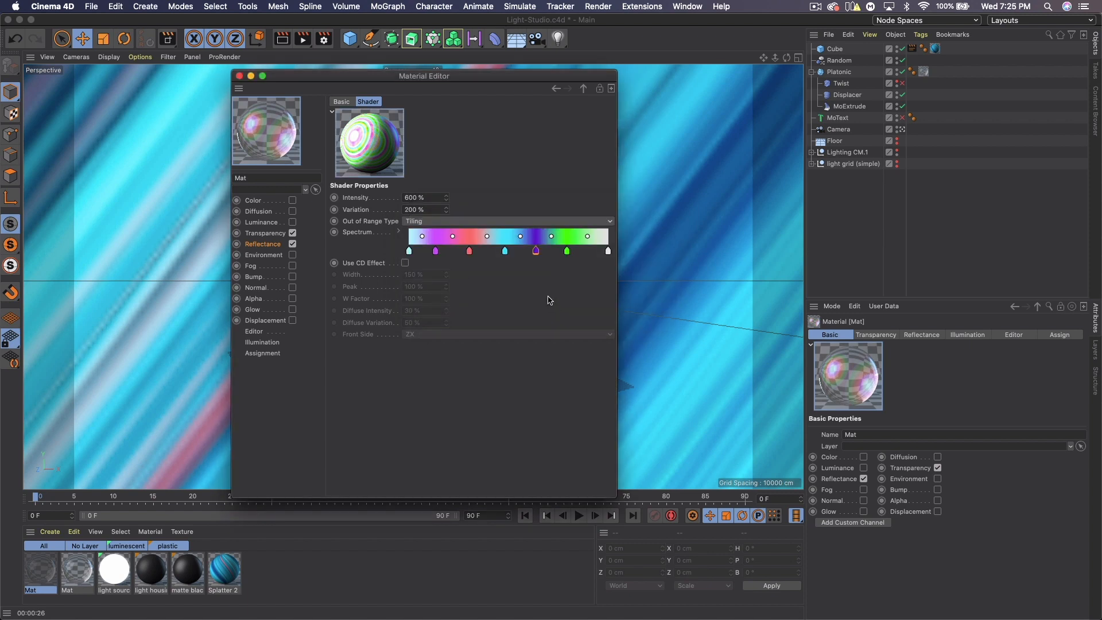
- Set the spectrum gradient's bright green knot to hex color D8E65E
{"action": "double_click", "coordinate": [573, 254]}
{"action": "double_click", "coordinate": [483, 273]}
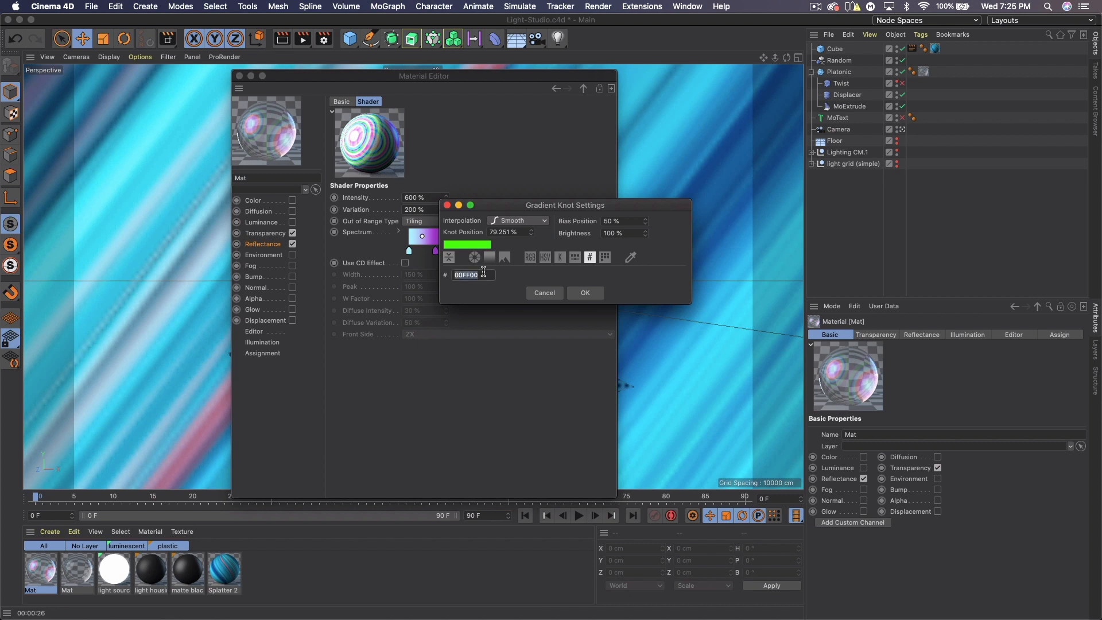
{"action": "type", "text": "d8e65e"}
{"action": "left_click", "coordinate": [583, 292]}
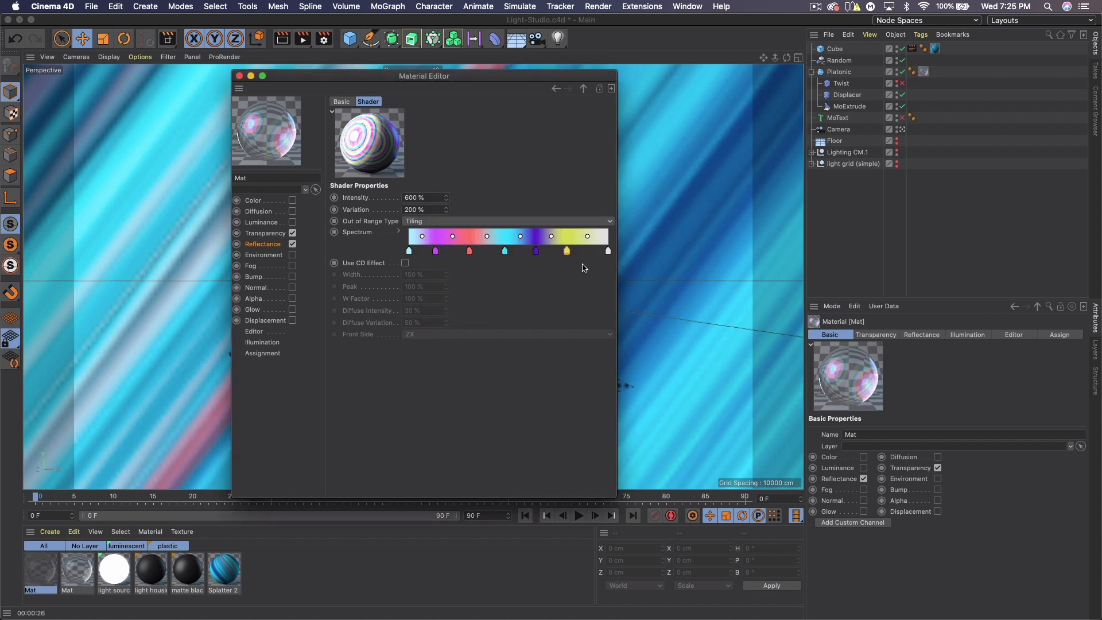
- Set the spectrum gradient's end knot at the 100% position to hex color 73D6E6 and close the material editor
{"action": "double_click", "coordinate": [604, 251]}
{"action": "double_click", "coordinate": [511, 277]}
{"action": "type", "text": "73d"}
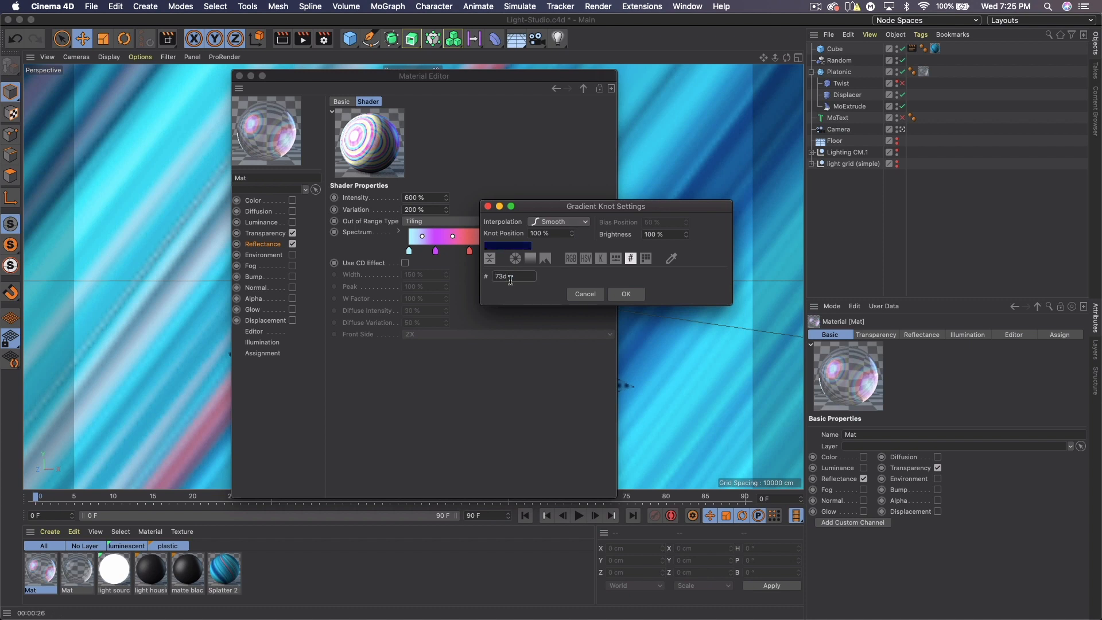
{"action": "type", "text": "6e6"}
{"action": "left_click", "coordinate": [621, 294]}
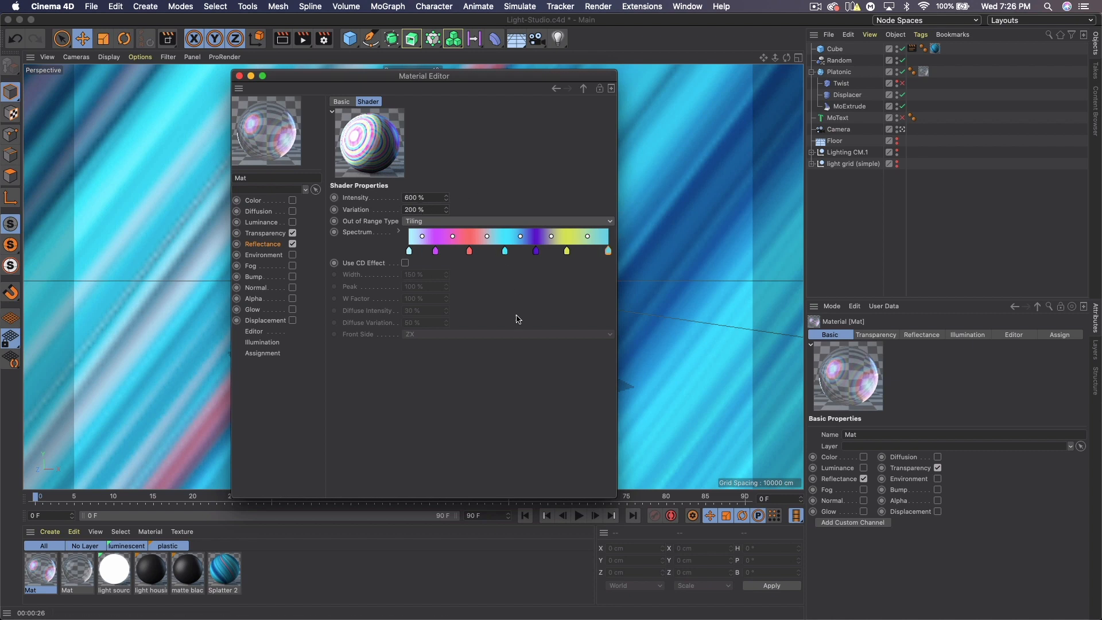
{"action": "left_click", "coordinate": [240, 76]}
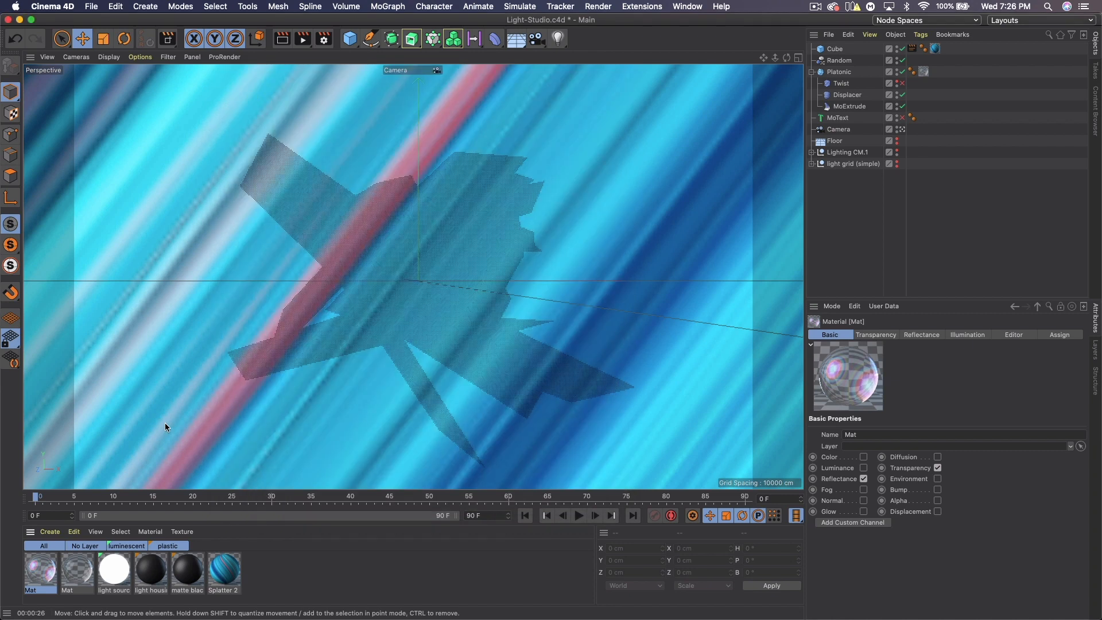
- Apply the iridescent Mat material to the Platonic object and render a preview region over the upper middle of the crystal
{"action": "left_click_drag", "start_coordinate": [36, 587], "coordinate": [924, 72]}
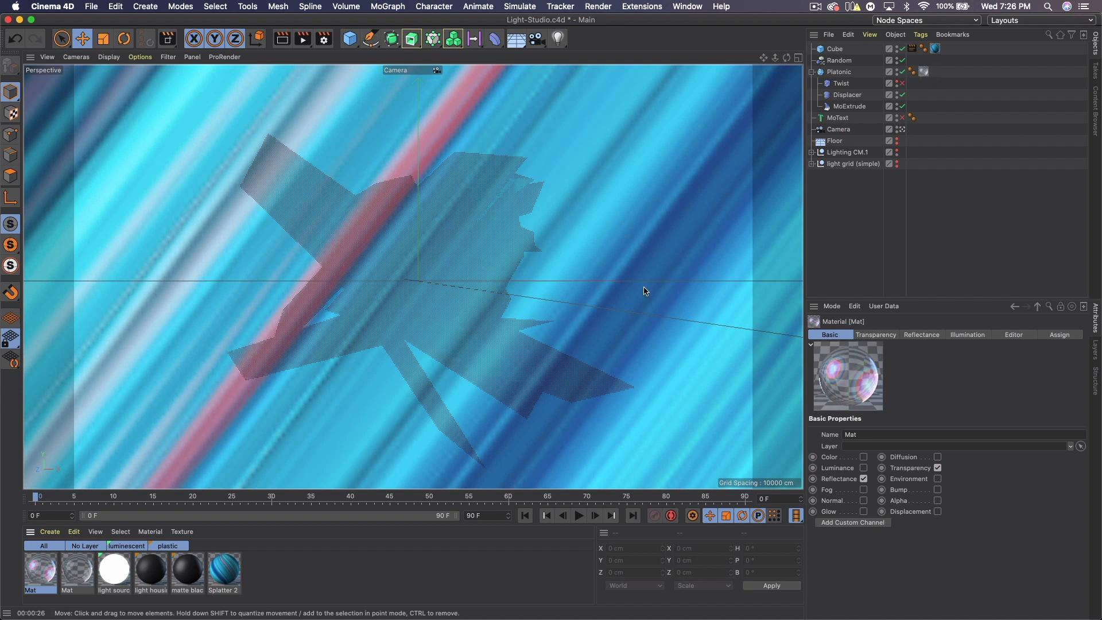
{"action": "left_click", "coordinate": [282, 41]}
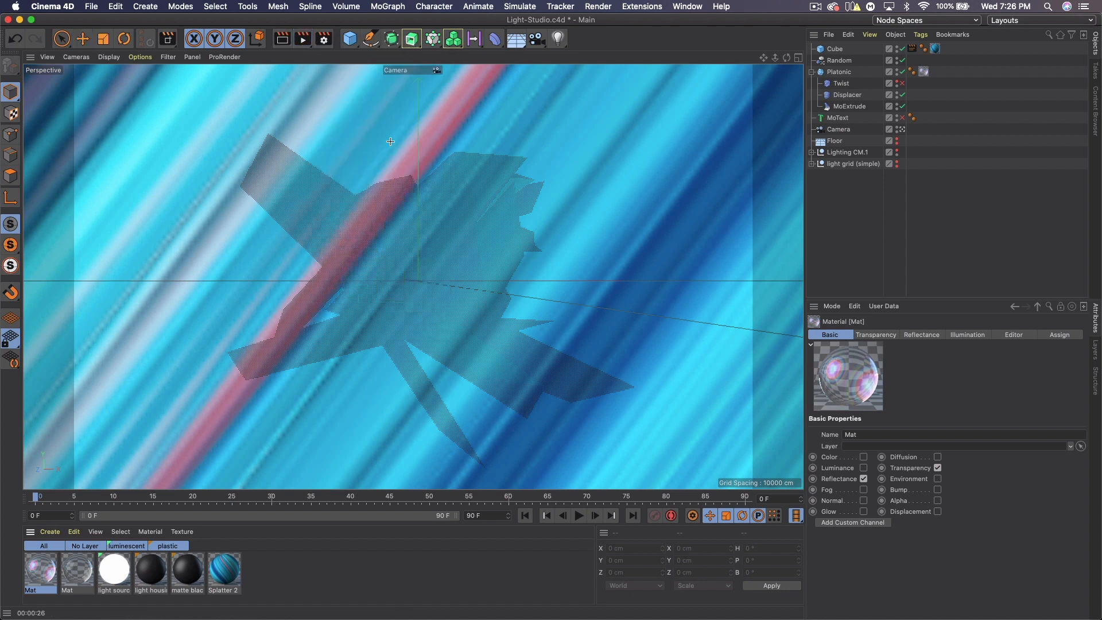
{"action": "left_click_drag", "start_coordinate": [357, 137], "coordinate": [559, 281]}
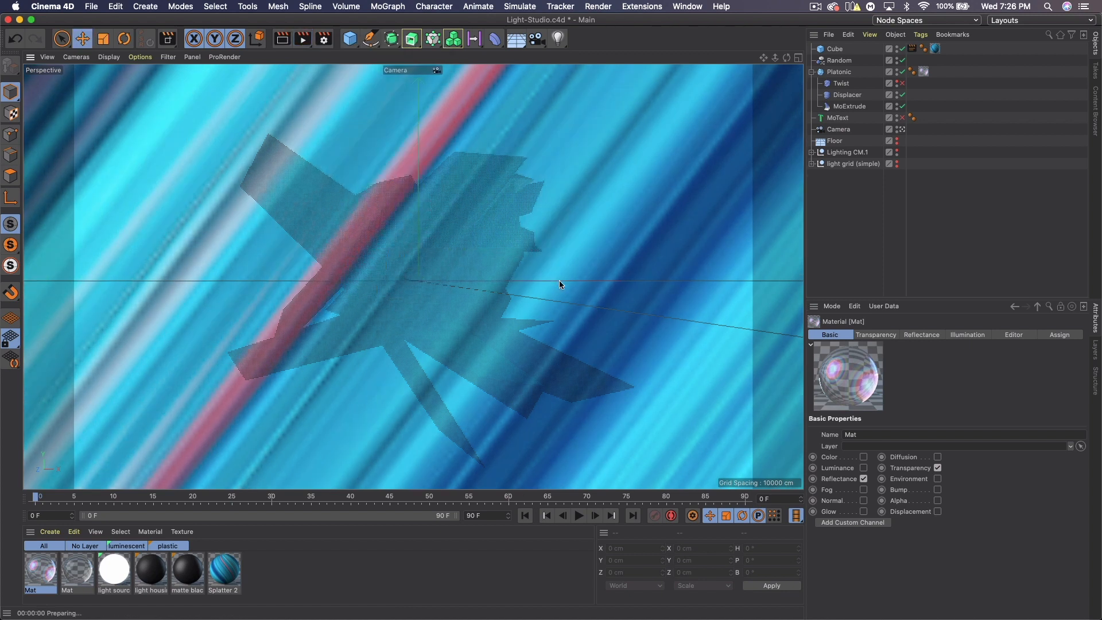